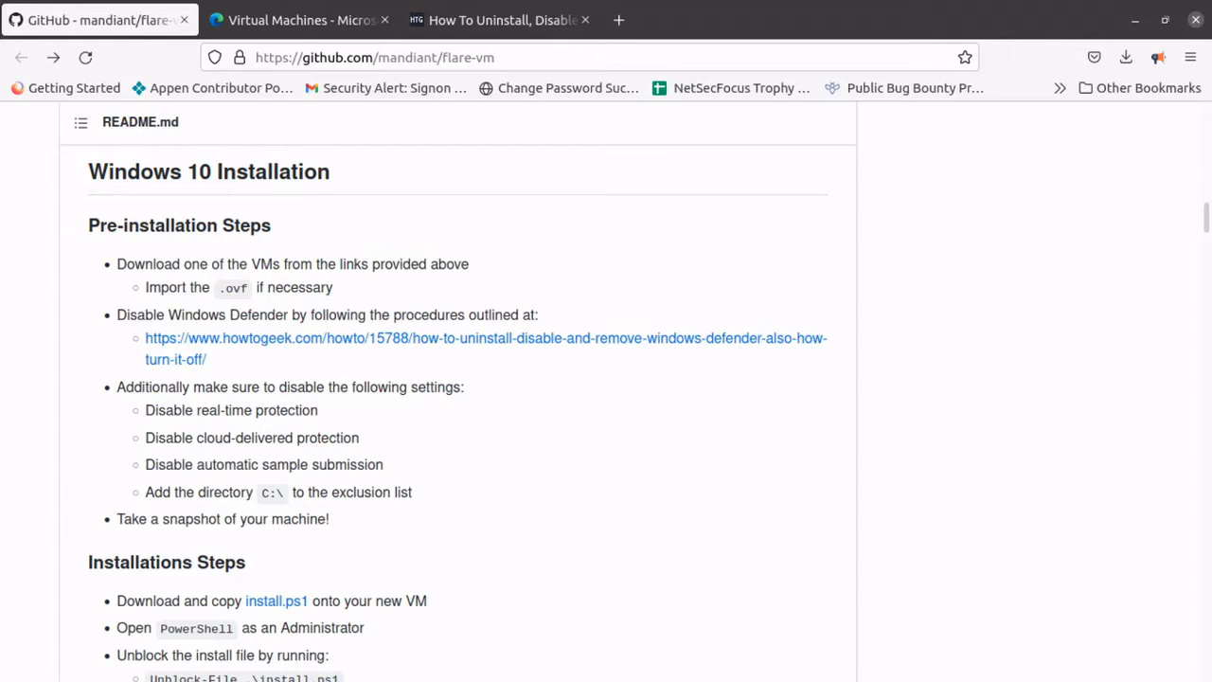
Review the Windows 10 installation instructions and the Version 3.0 Updates section in the FLARE VM README.
scroll(438, 369, down, 5)
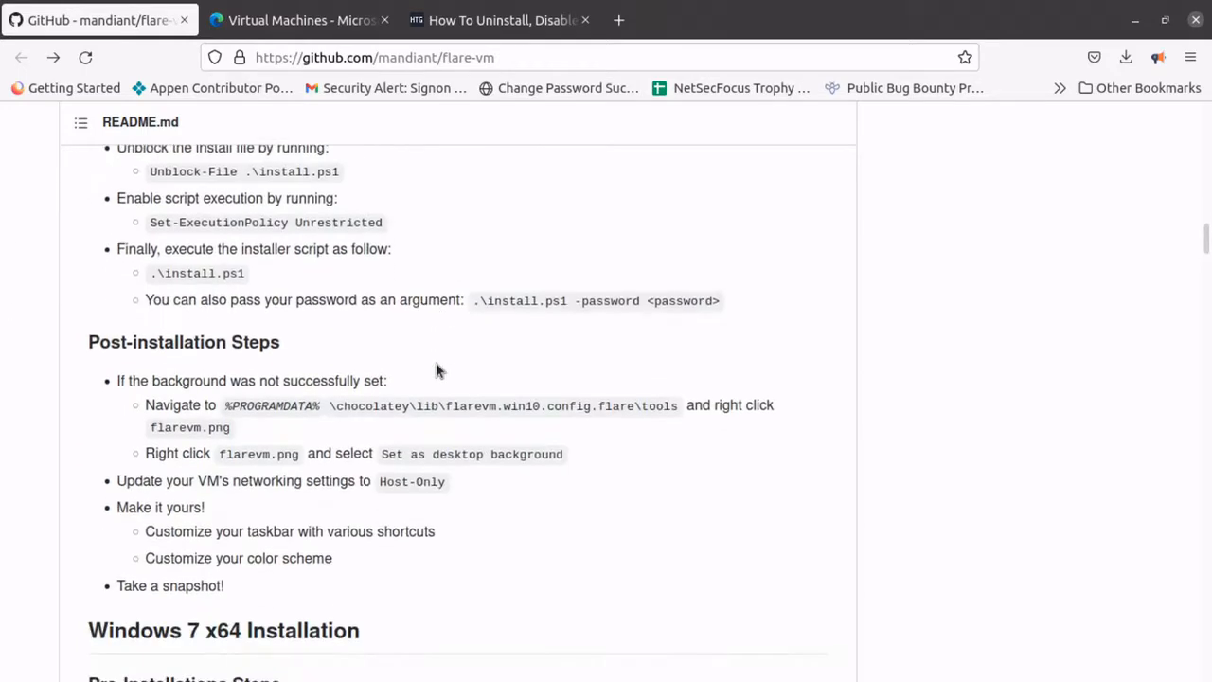
scroll(440, 374, up, 4)
scroll(440, 373, up, 20)
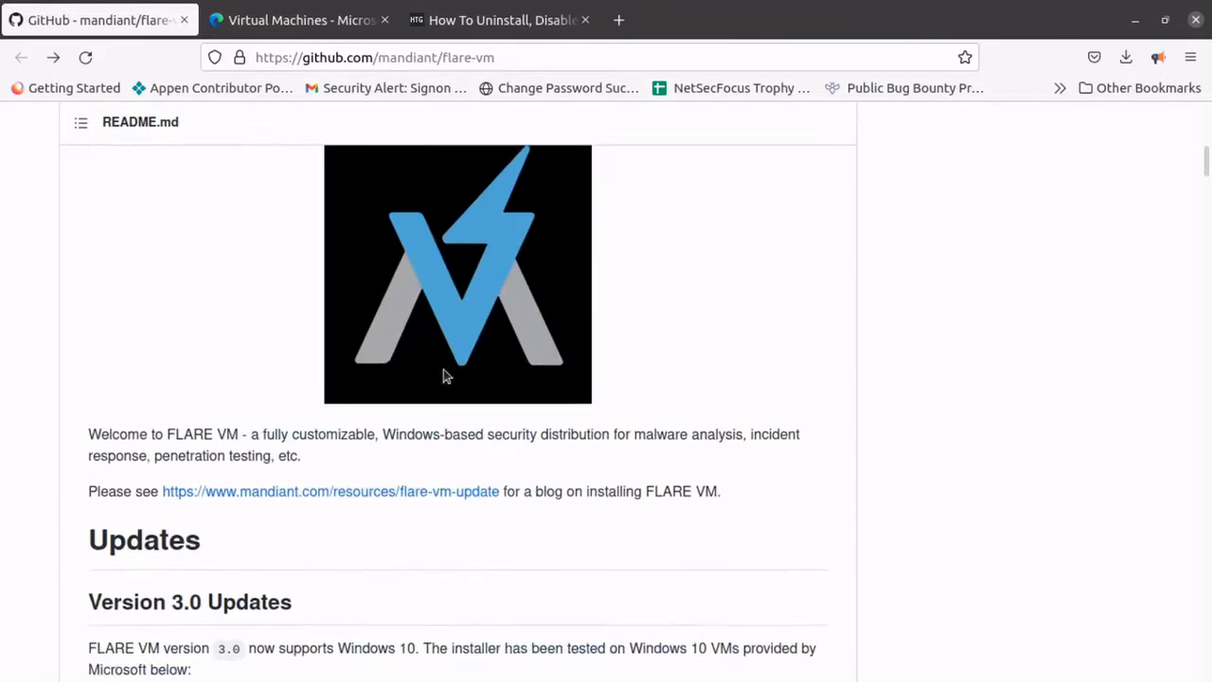
scroll(446, 374, down, 3)
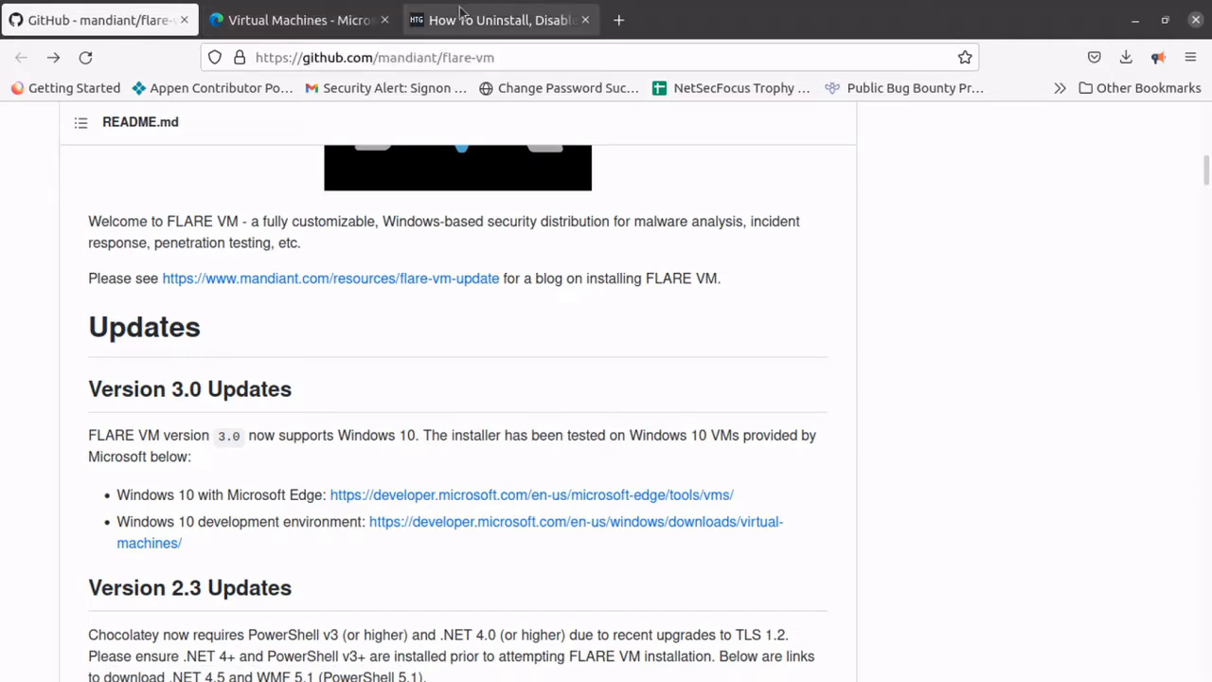
Check the available virtual machine choices on Microsoft's Virtual Machines download page, keeping MSEdge on Win10 (x64) Stable 1809.
click(303, 20)
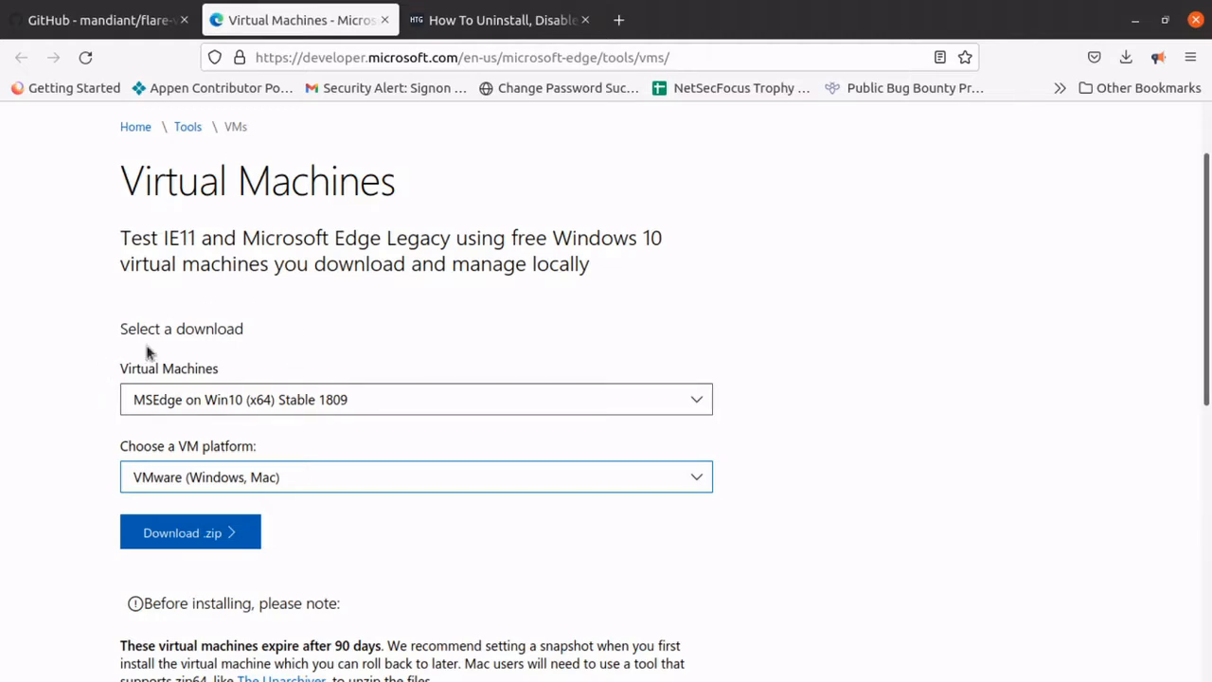
click(701, 399)
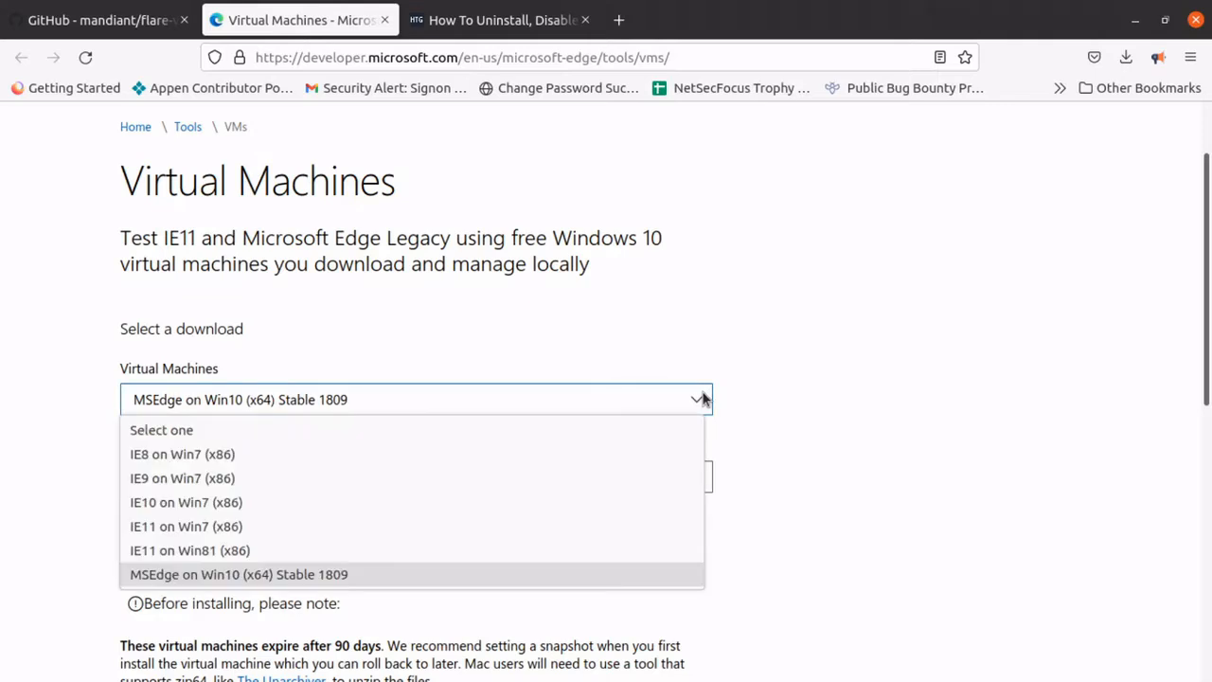
click(759, 371)
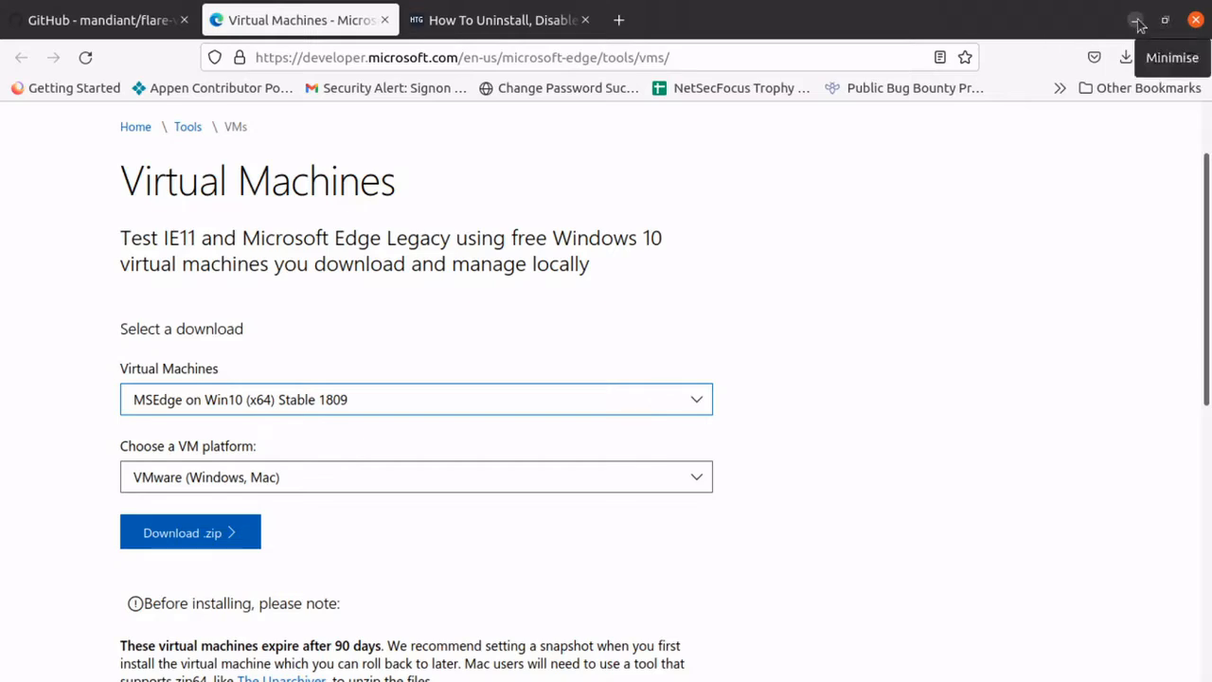
Return to the FLARE VM README and review the installation requirements and Windows 10 pre-installation steps.
click(68, 29)
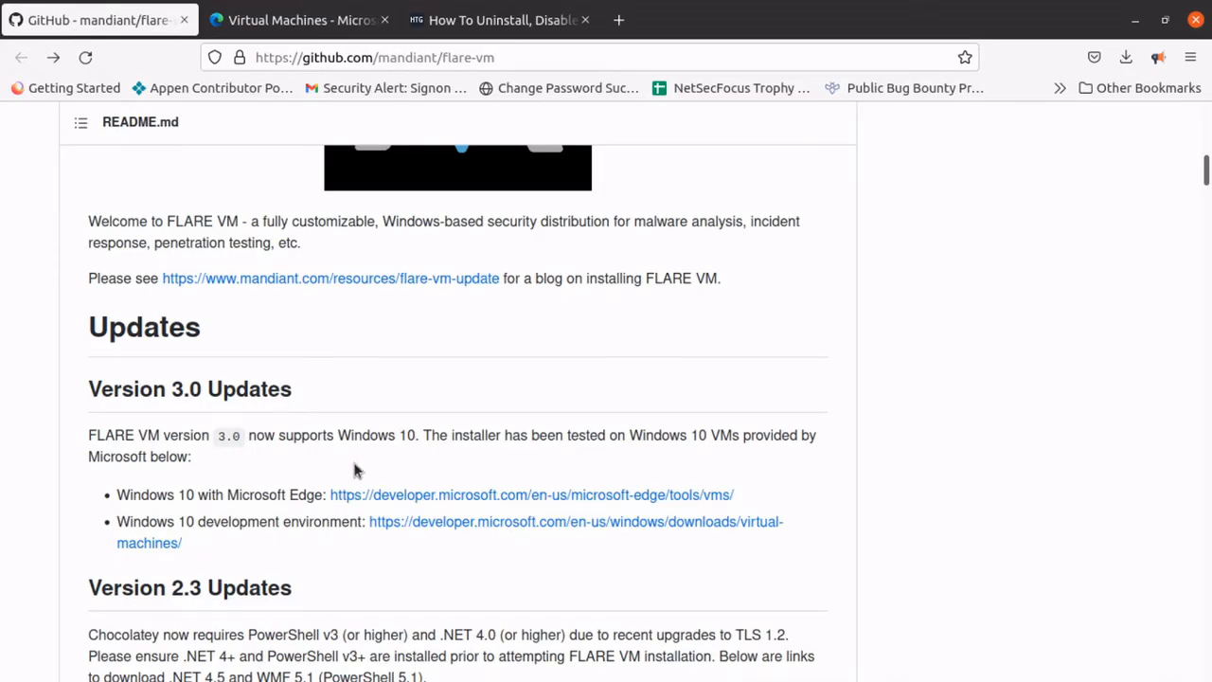
scroll(392, 433, down, 5)
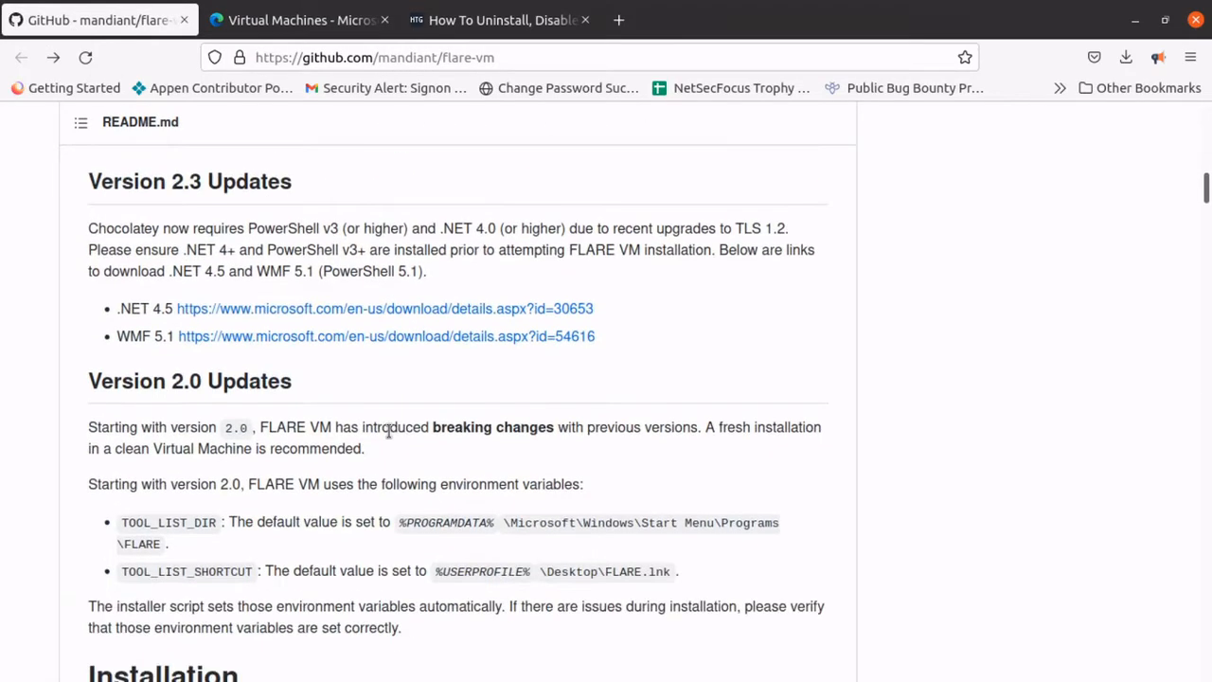
scroll(388, 432, up, 4)
scroll(394, 435, down, 7)
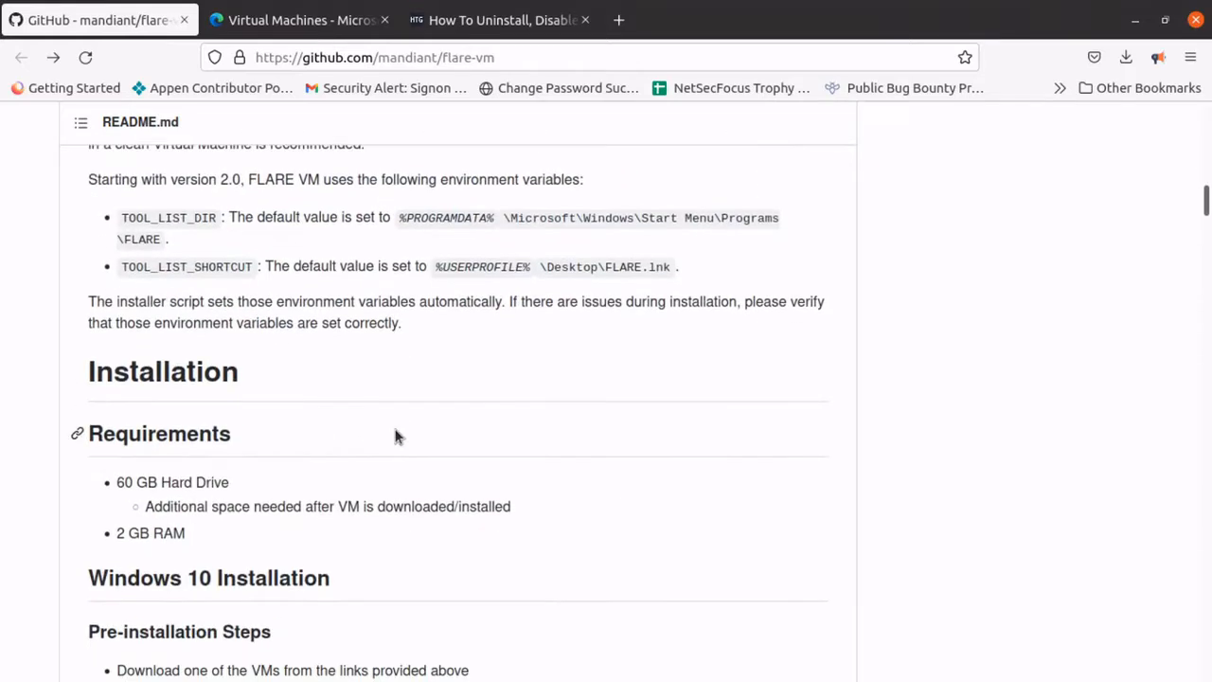
scroll(395, 436, down, 4)
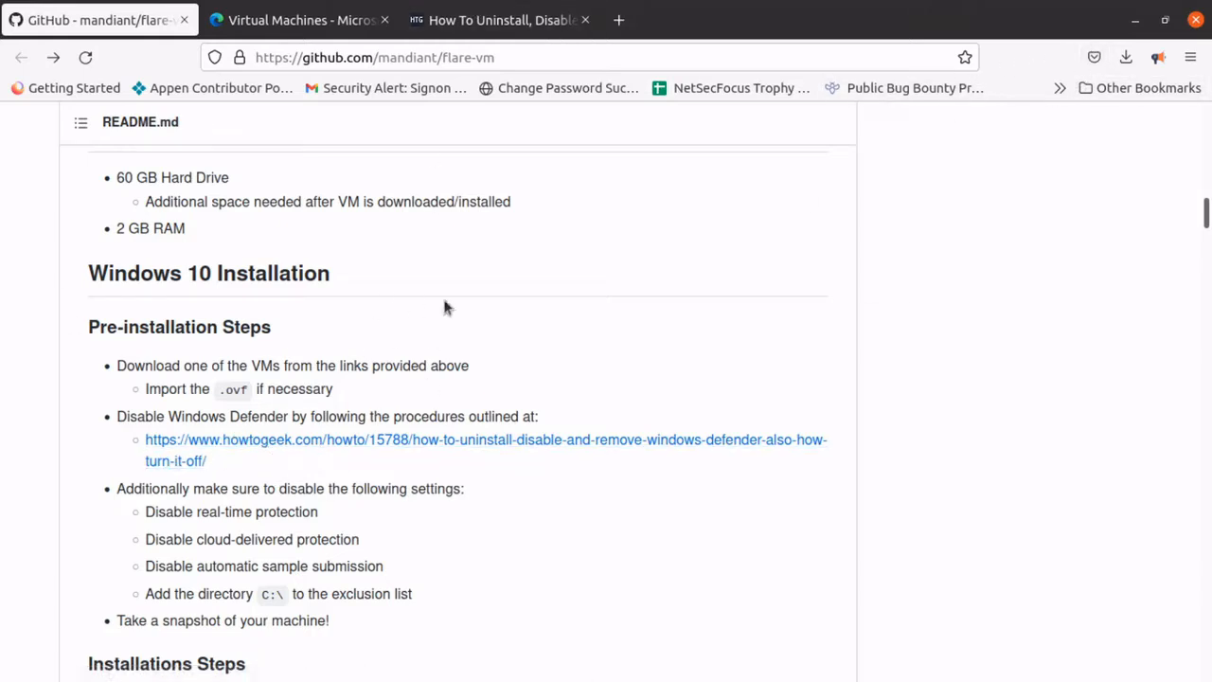
Look over the How-To Geek article on disabling Windows Defender, and return to the FLARE VM README.
click(478, 23)
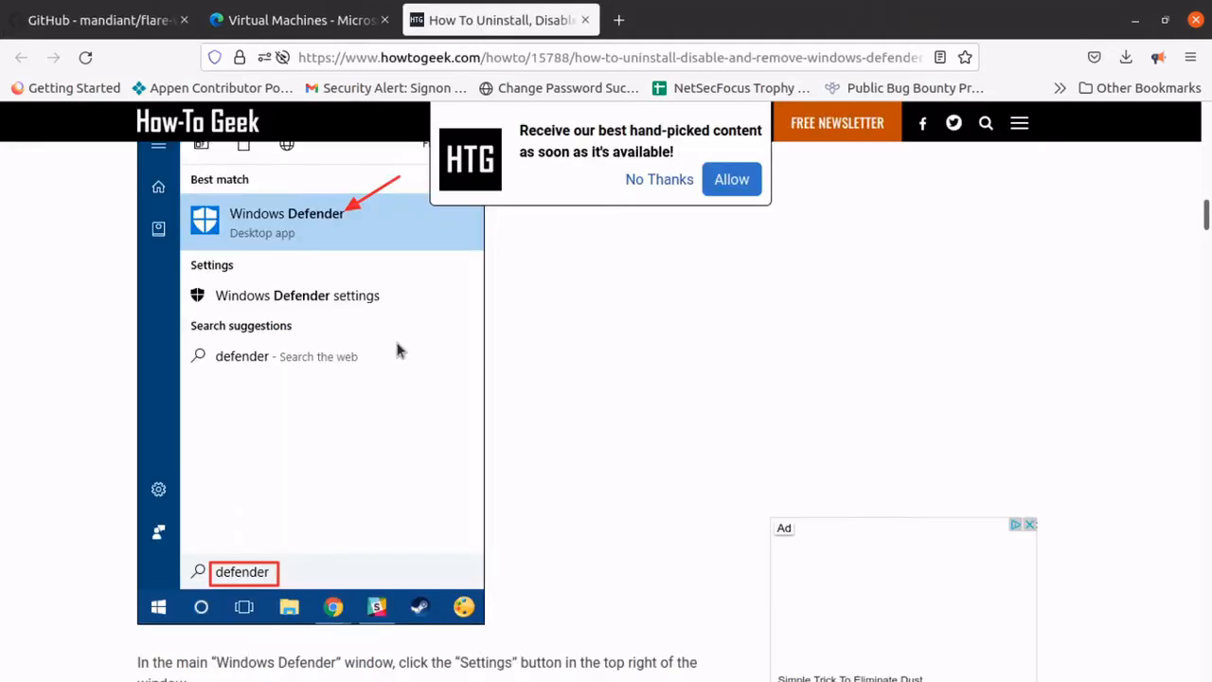
scroll(398, 349, down, 1)
scroll(387, 351, up, 1)
click(147, 22)
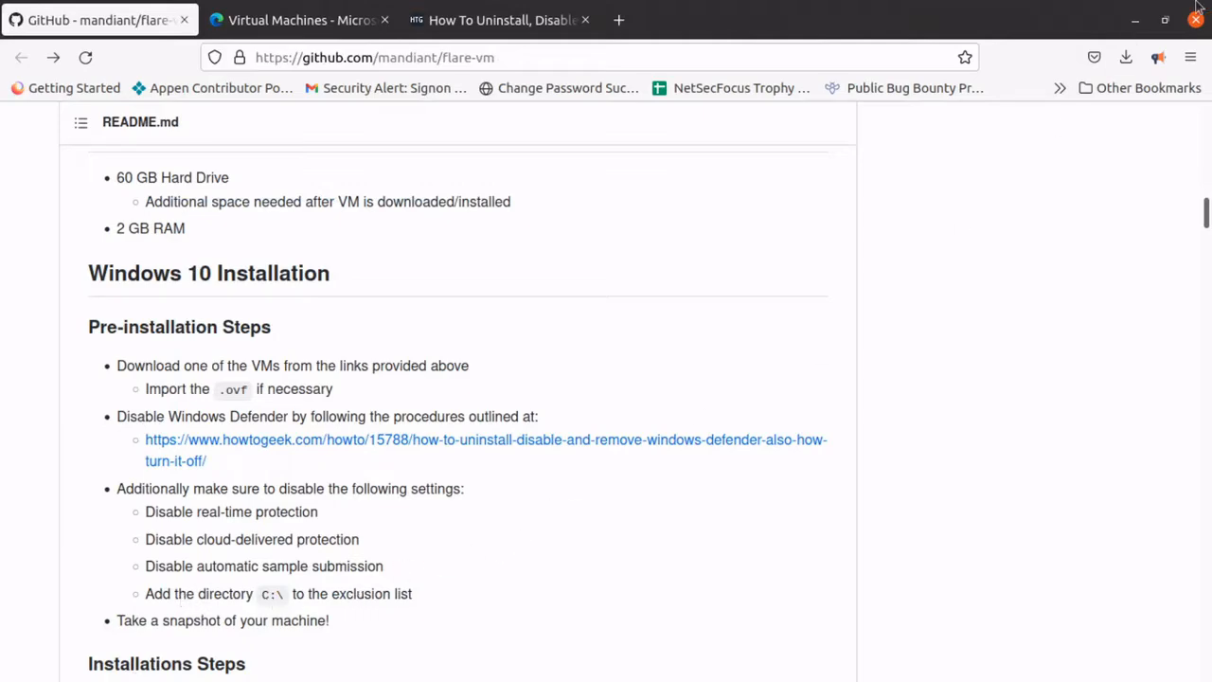
Switch to the Flare_VM2 virtual machine in VMware Workstation Player and open the Update & Security settings in Windows.
click(1137, 21)
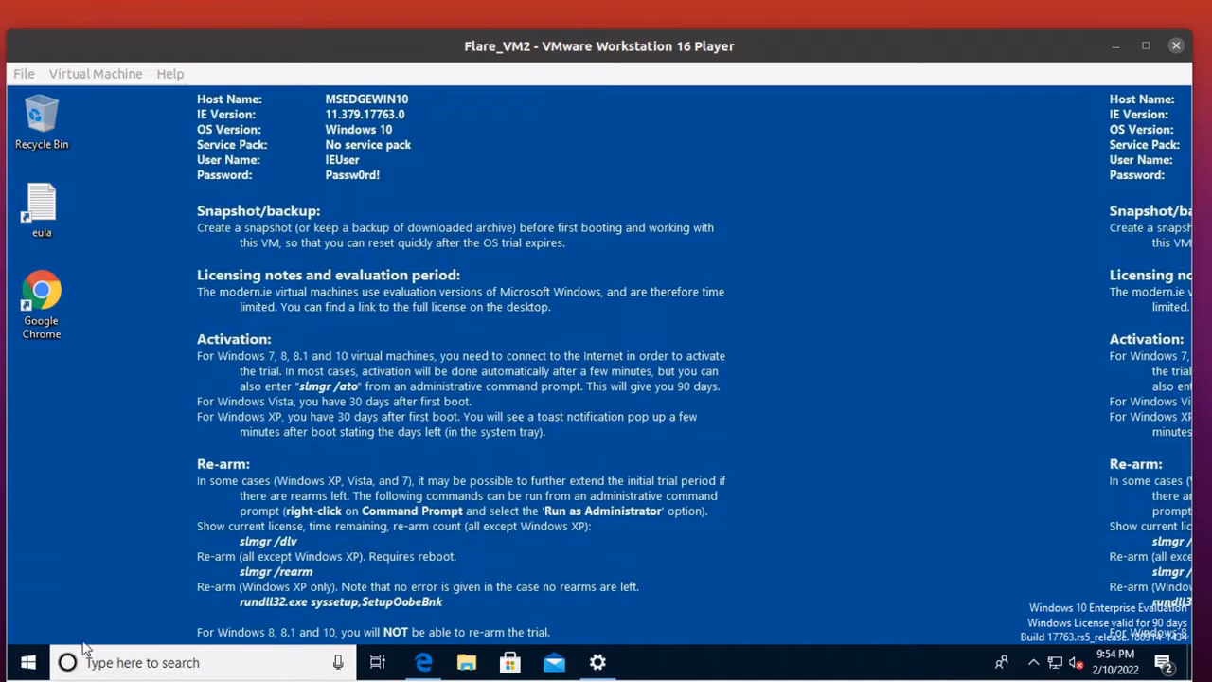
click(32, 661)
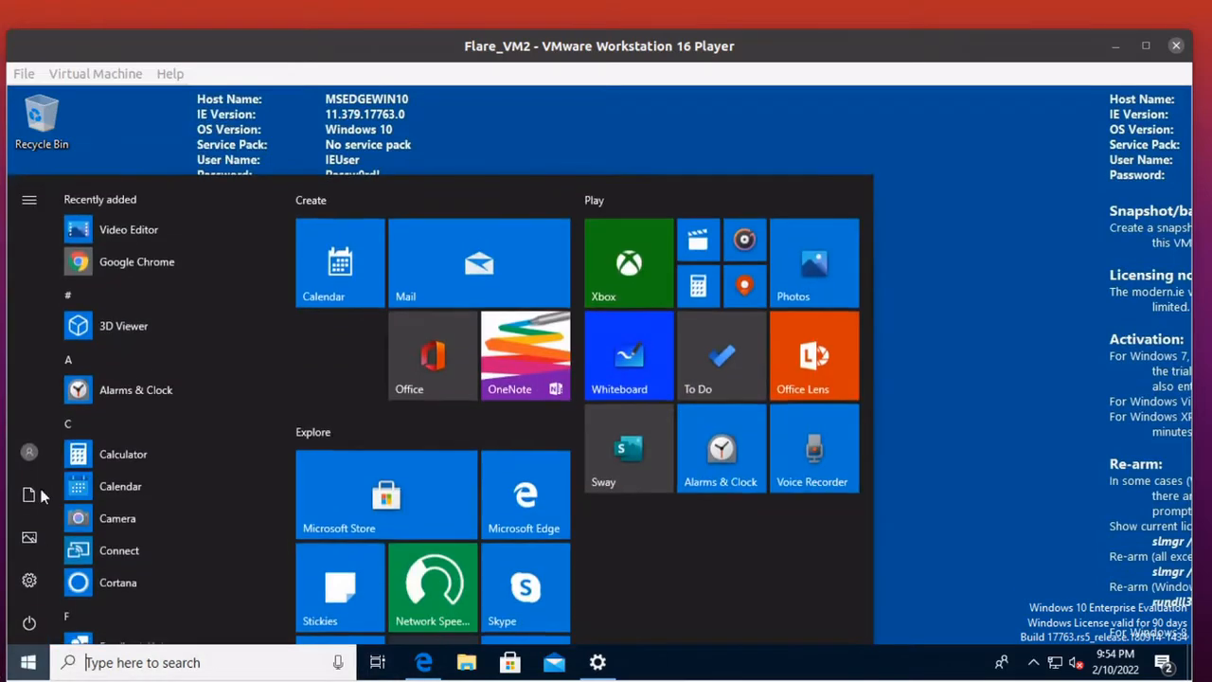
click(29, 578)
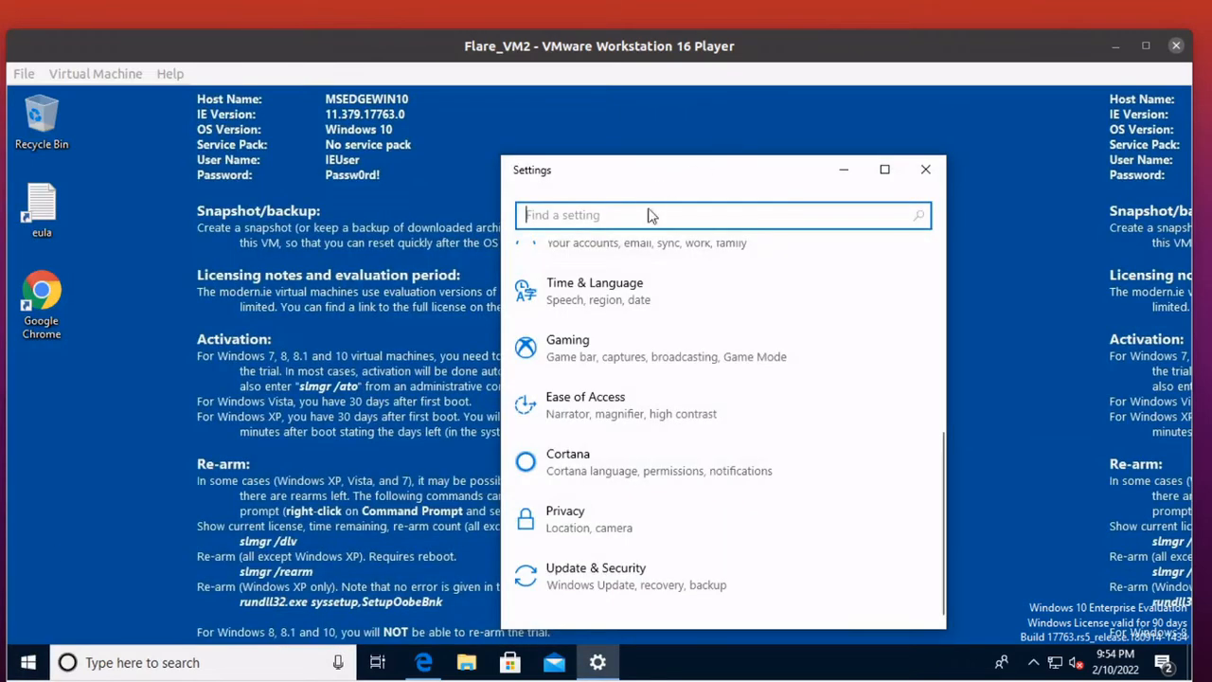
click(640, 571)
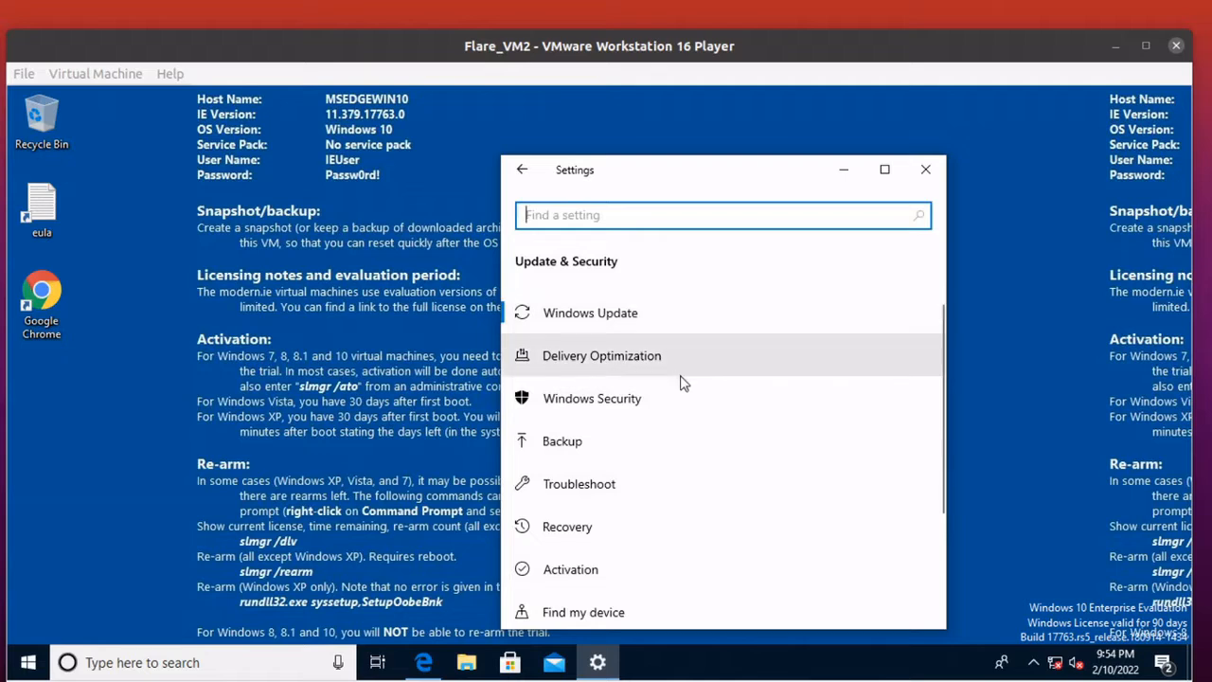
scroll(676, 421, down, 3)
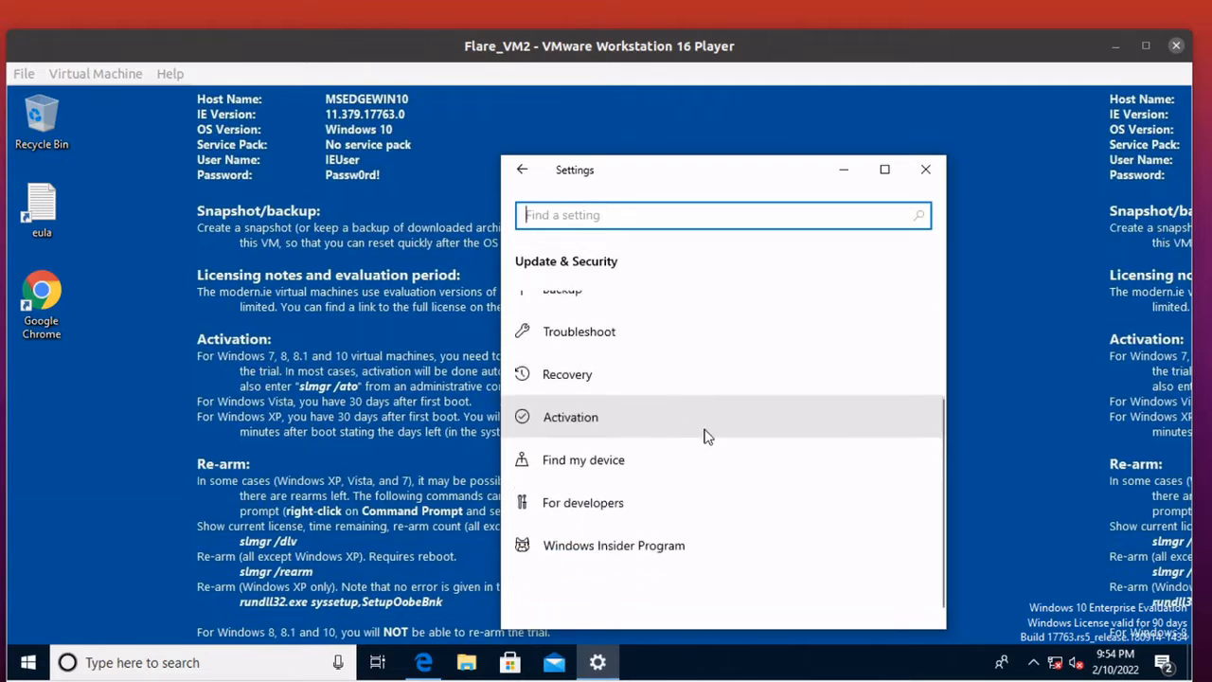
scroll(710, 435, up, 3)
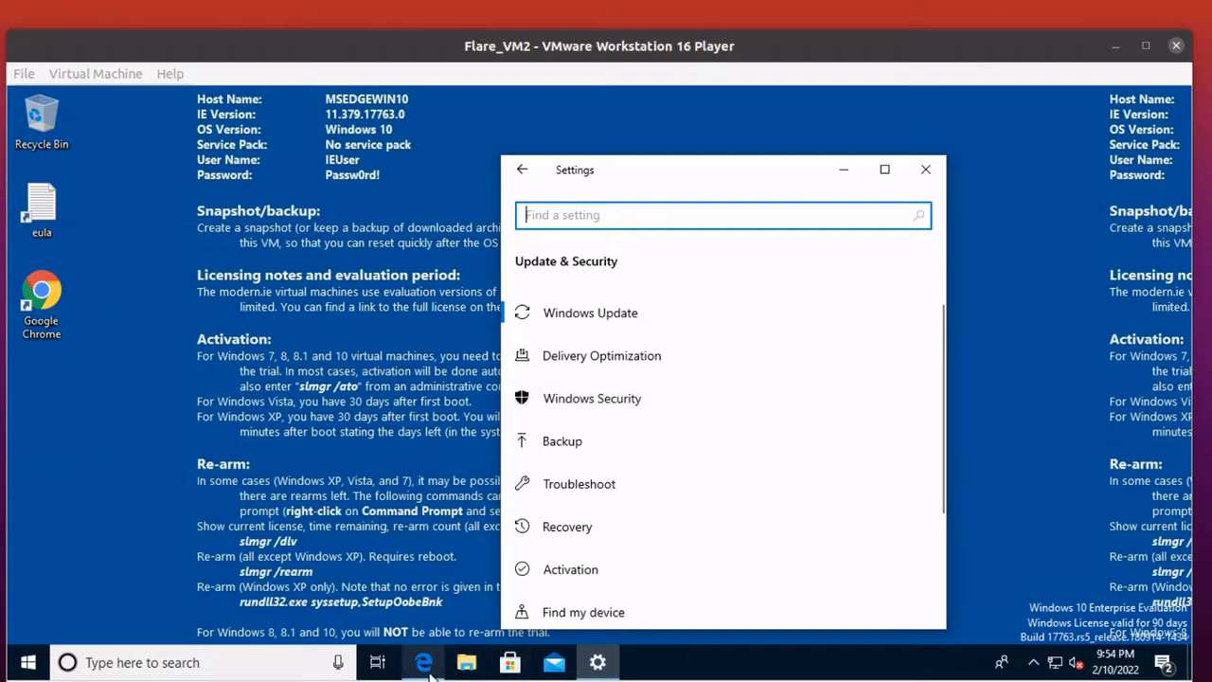
Bring up the Edge window with the Bing instructions for excluding a folder from Windows Defender scans.
mouse_move(421, 661)
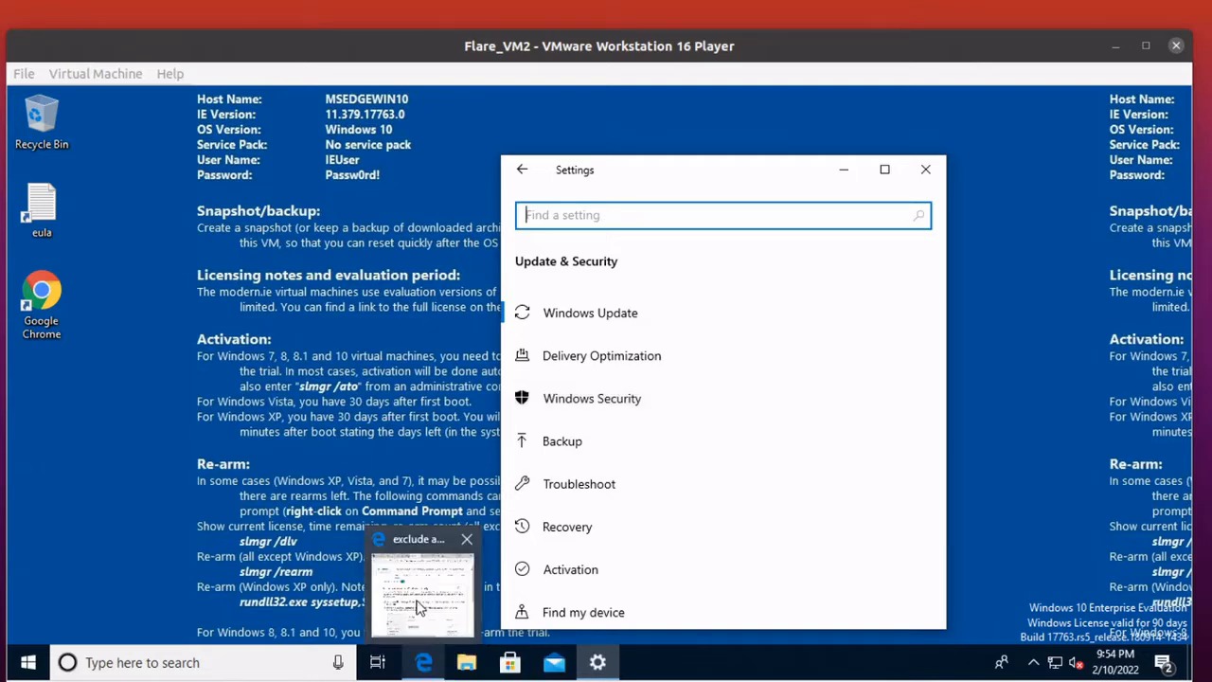
click(422, 607)
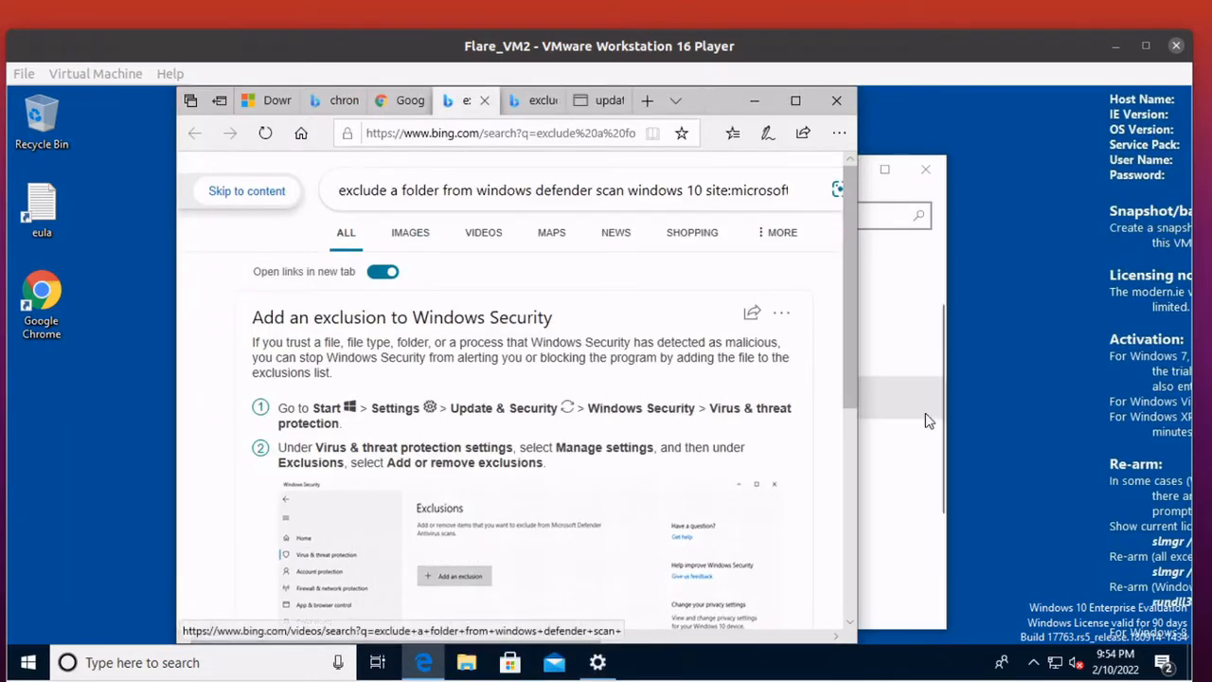
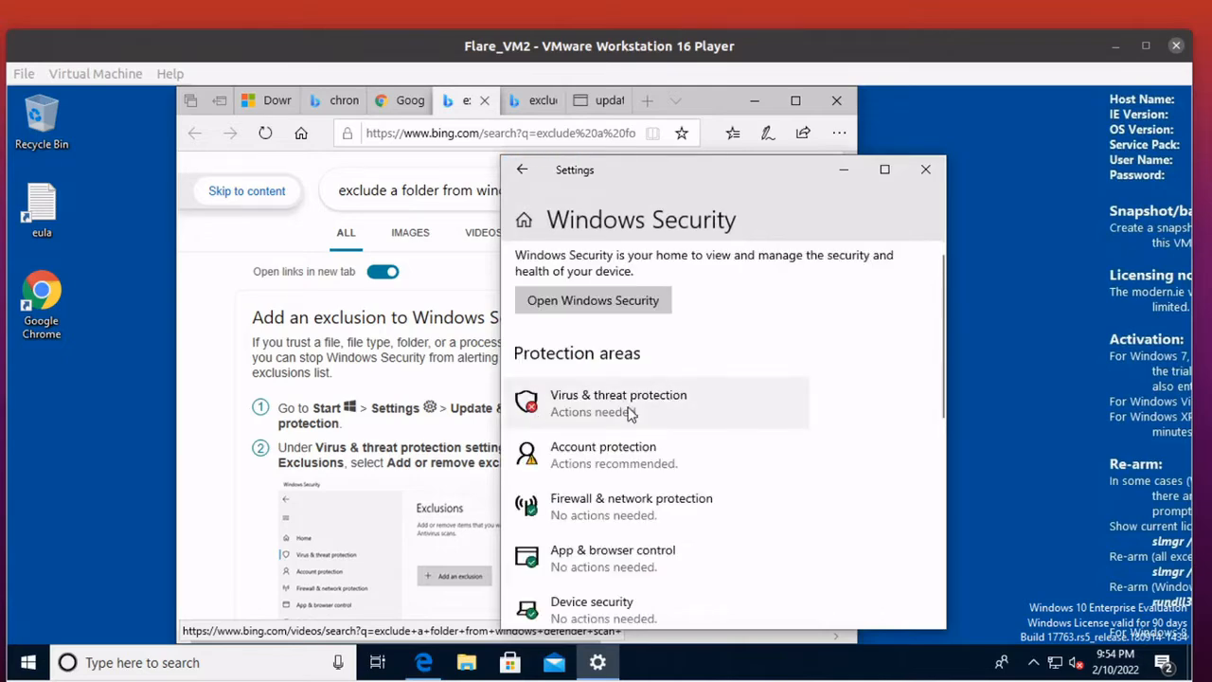
Go through the Virus & threat protection settings in Windows Security and open the Windows Defender exclusions list.
click(632, 413)
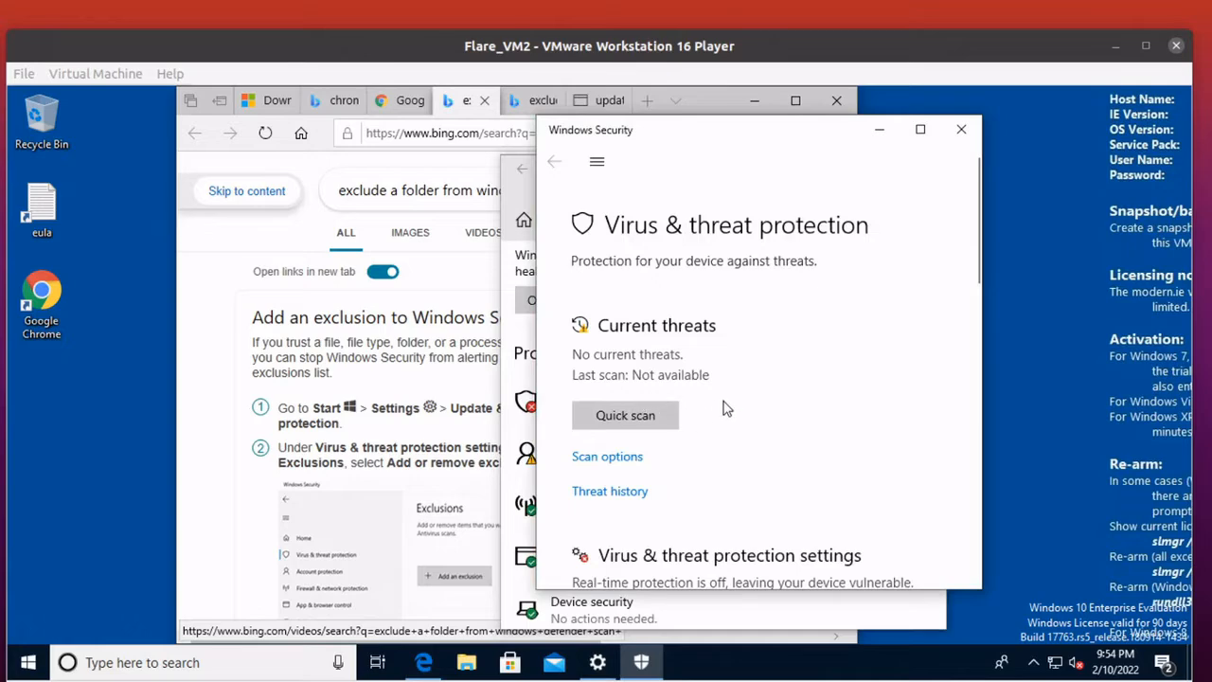
scroll(744, 414, down, 2)
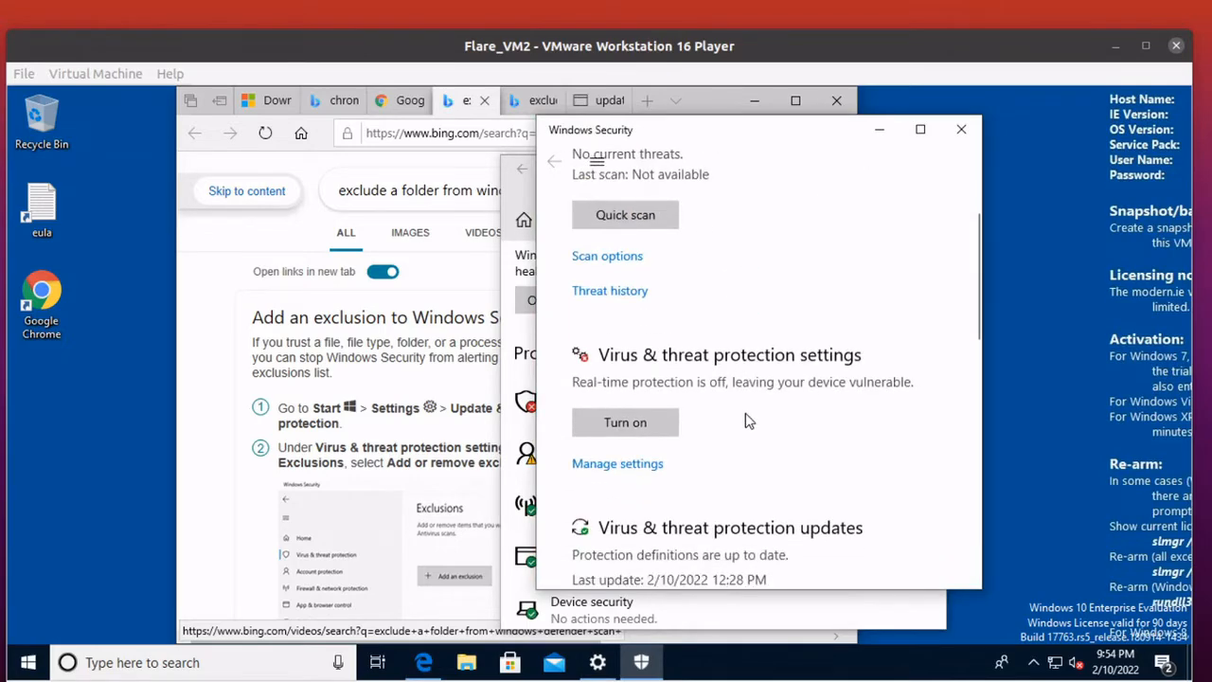
click(636, 399)
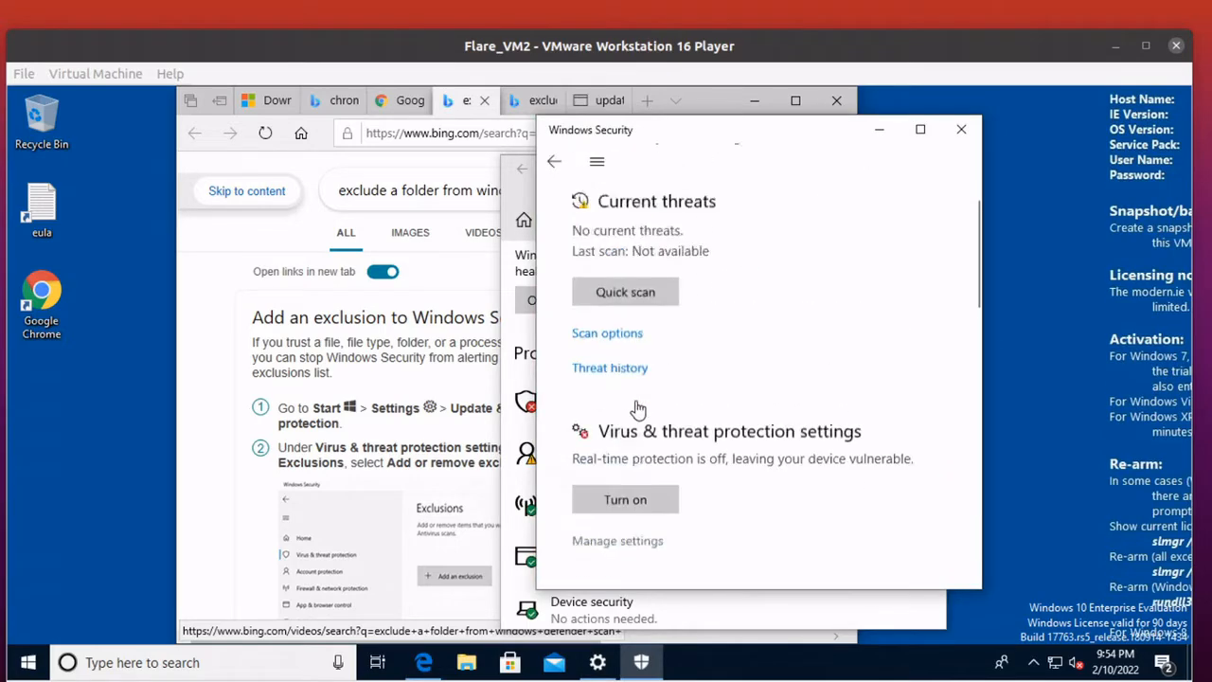
scroll(767, 406, down, 1)
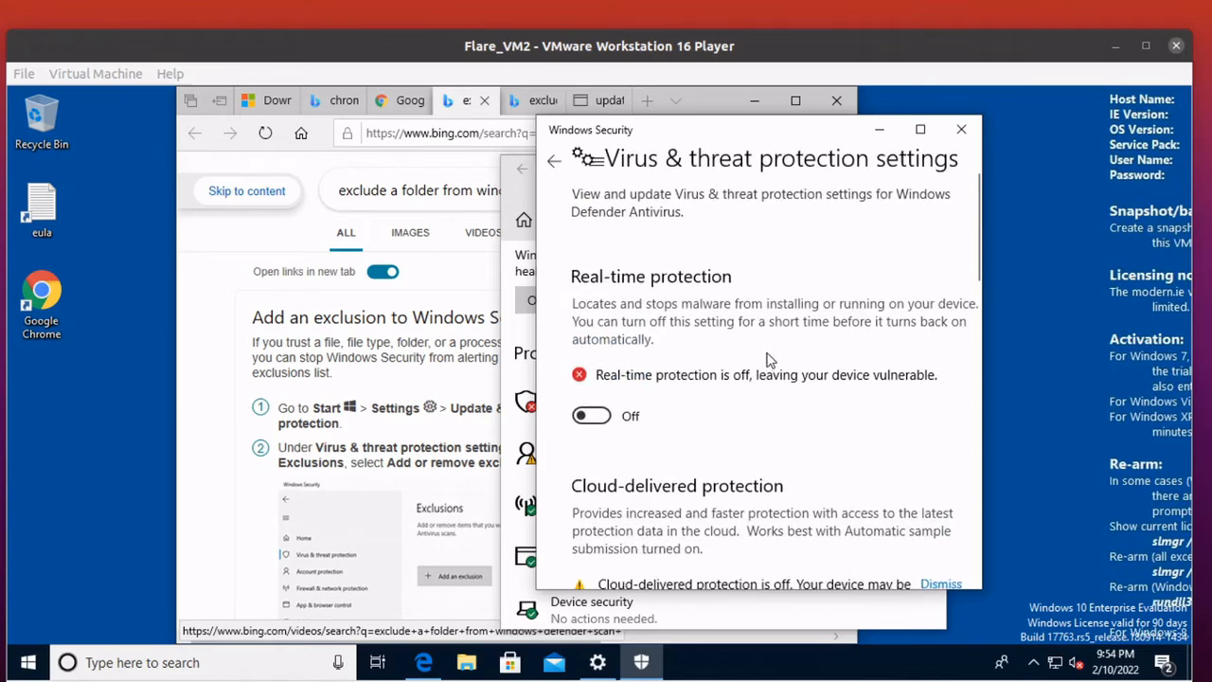
scroll(765, 367, down, 8)
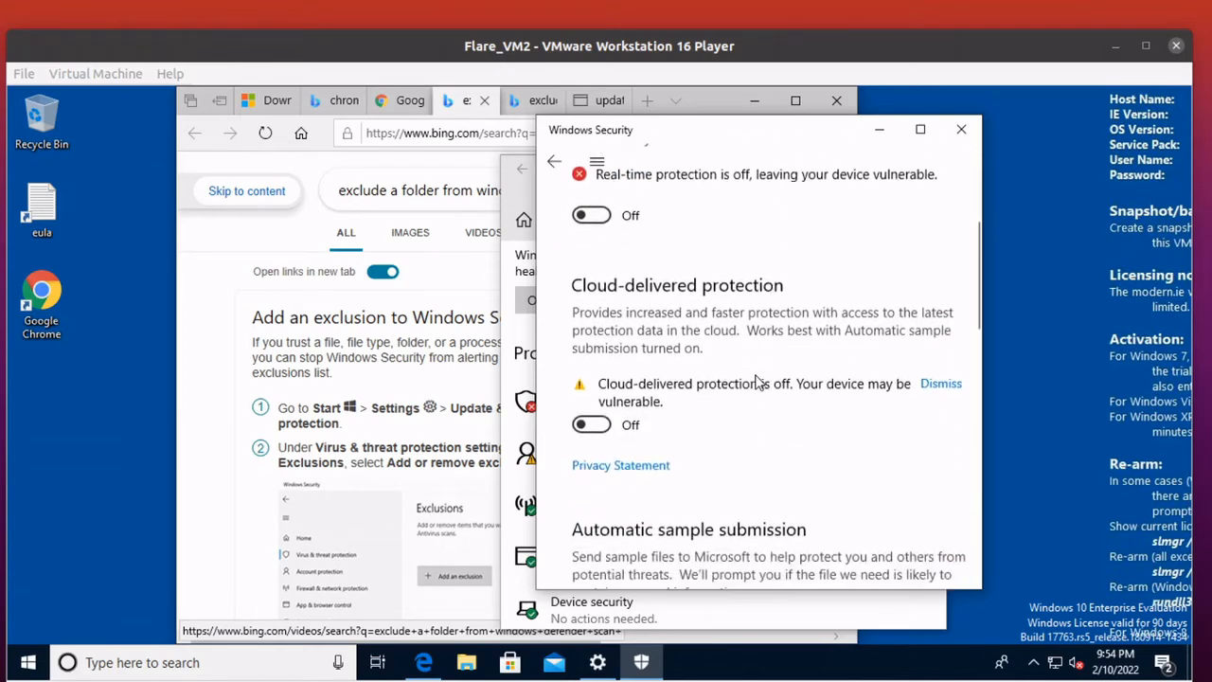
scroll(757, 384, down, 5)
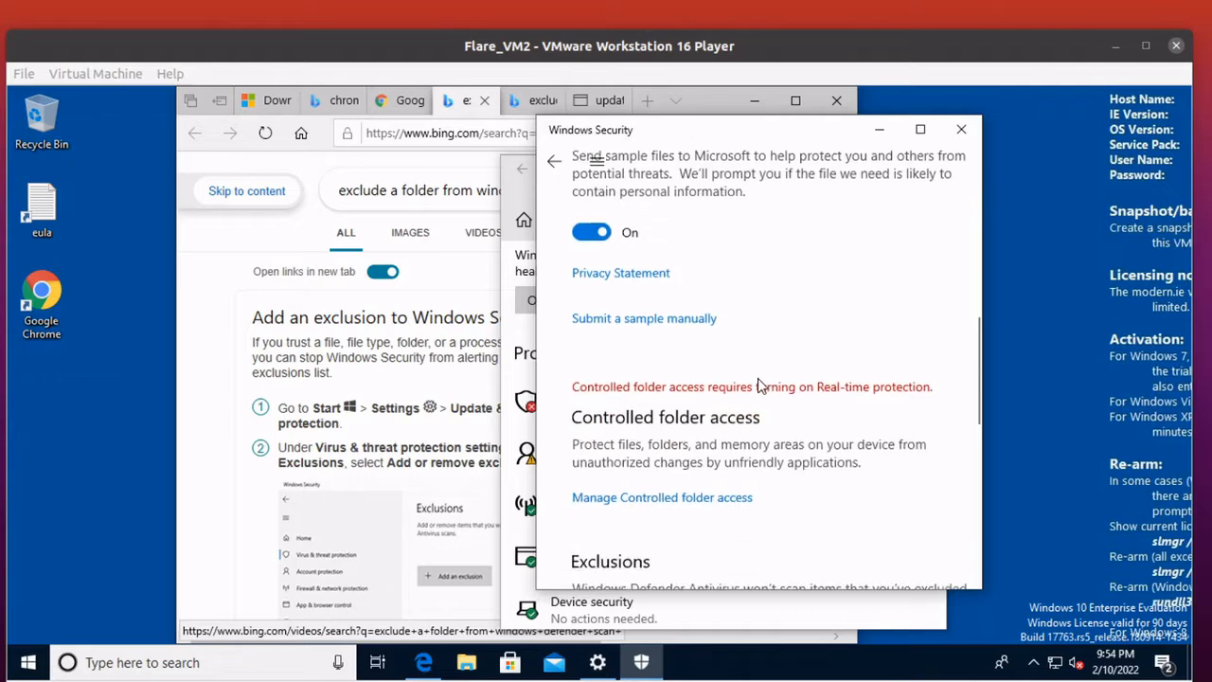
scroll(763, 386, down, 5)
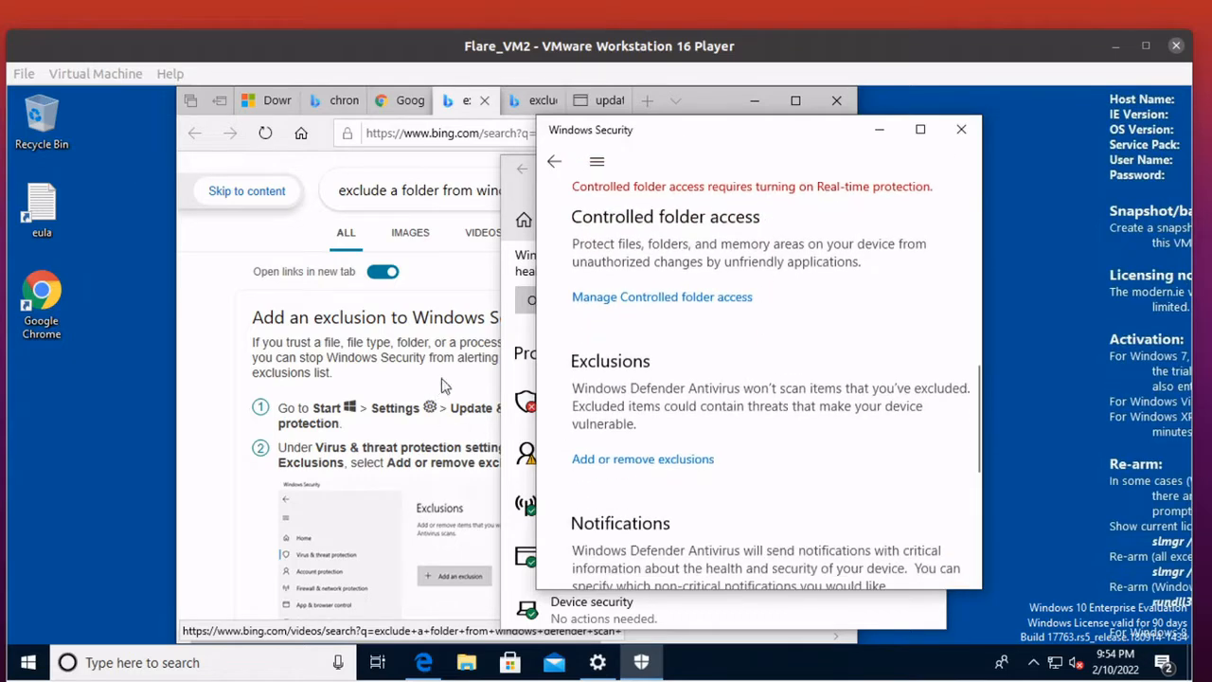
click(624, 468)
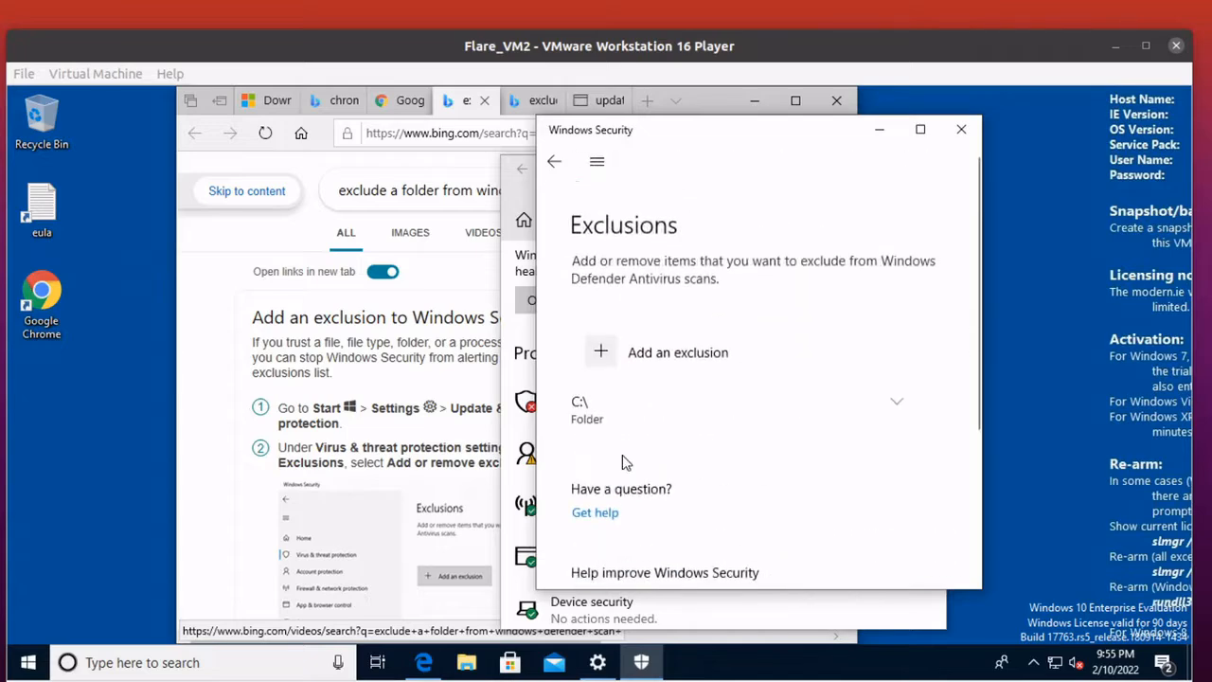
click(598, 357)
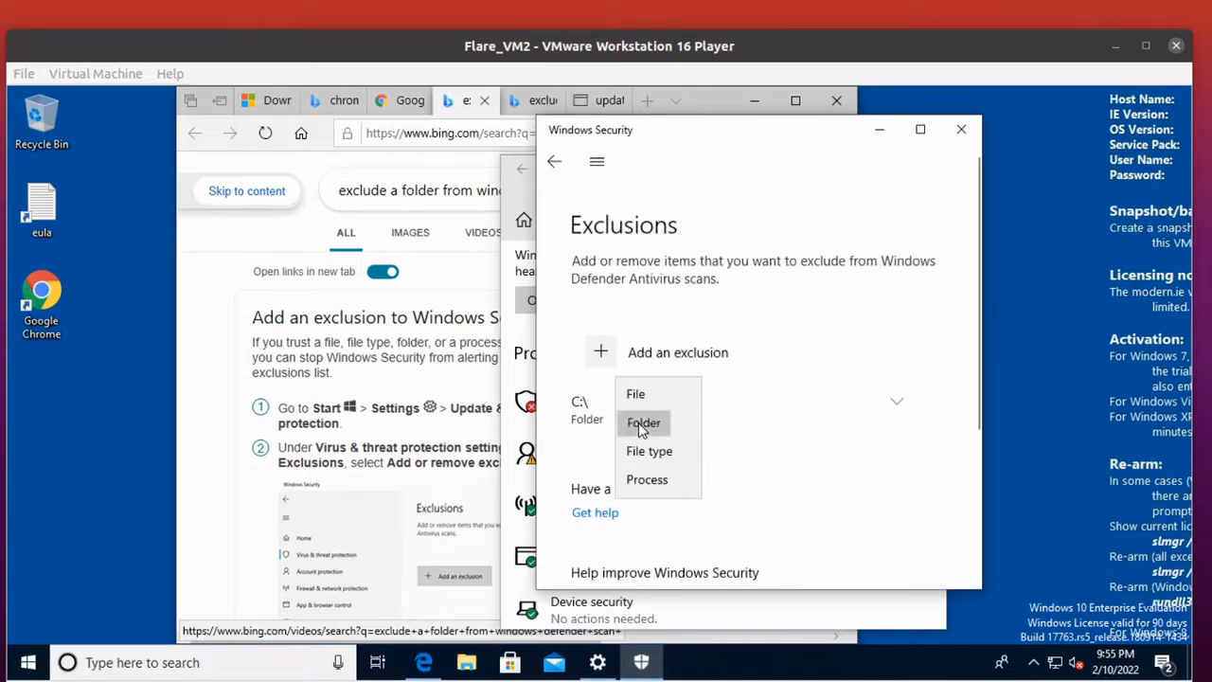
click(638, 422)
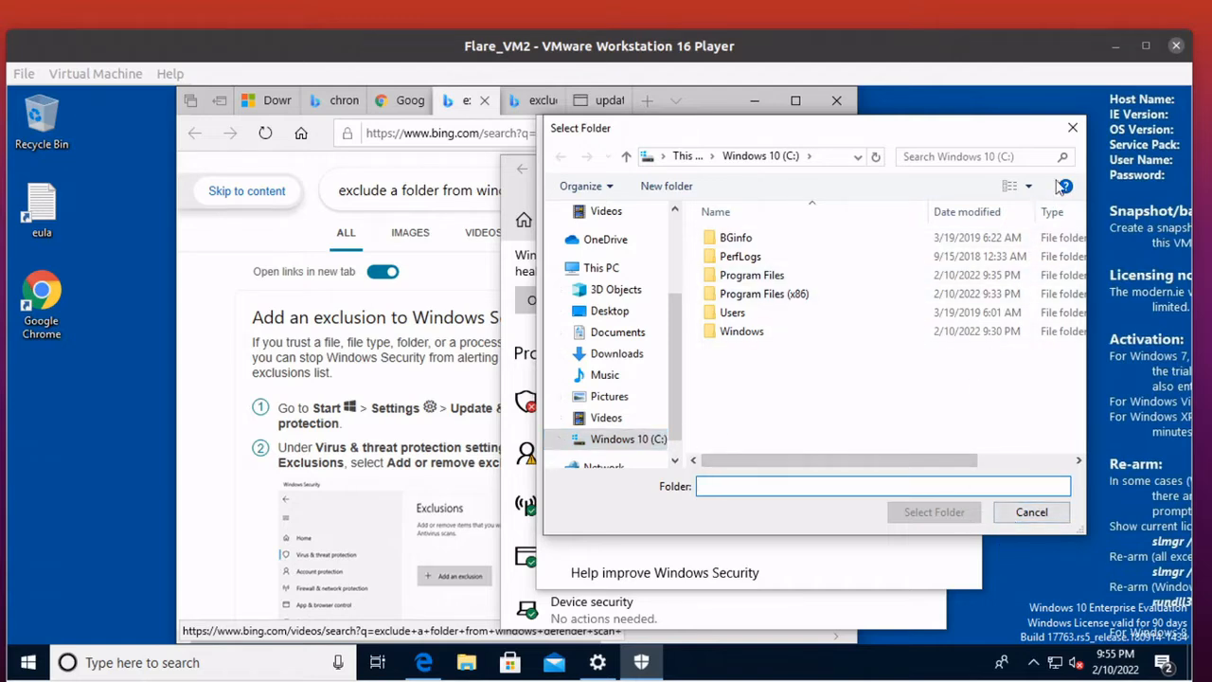
click(1073, 126)
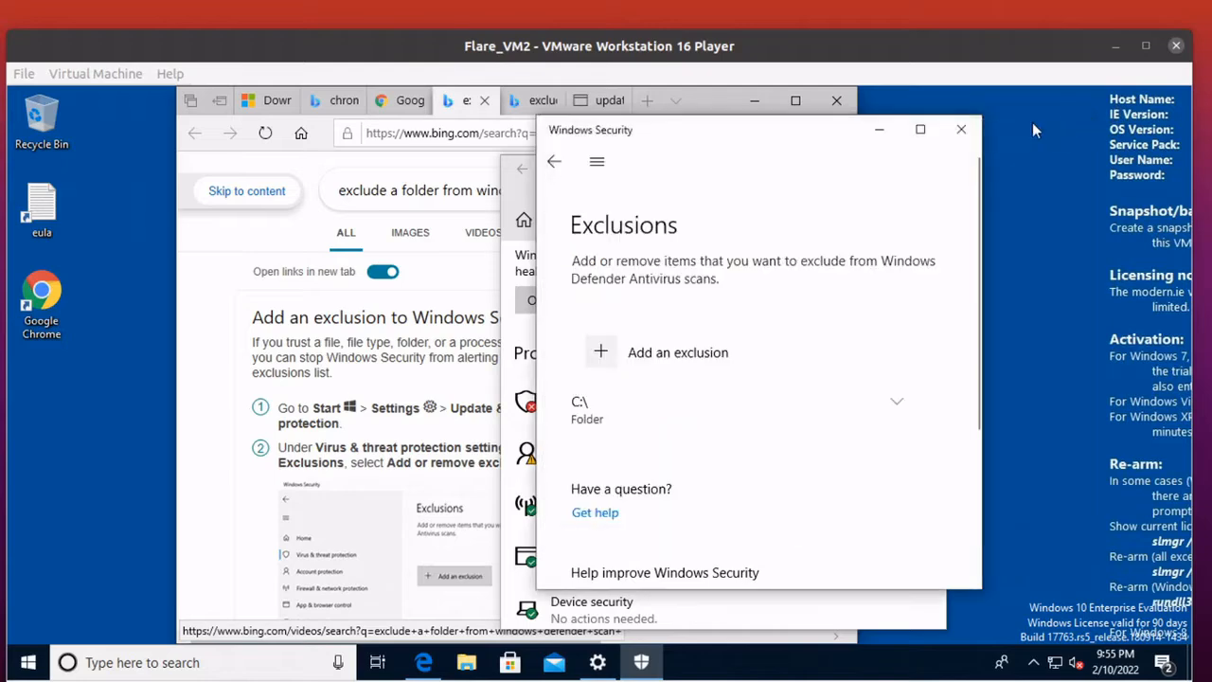
Close Windows Security, Settings and the Edge browser with all its tabs.
click(961, 129)
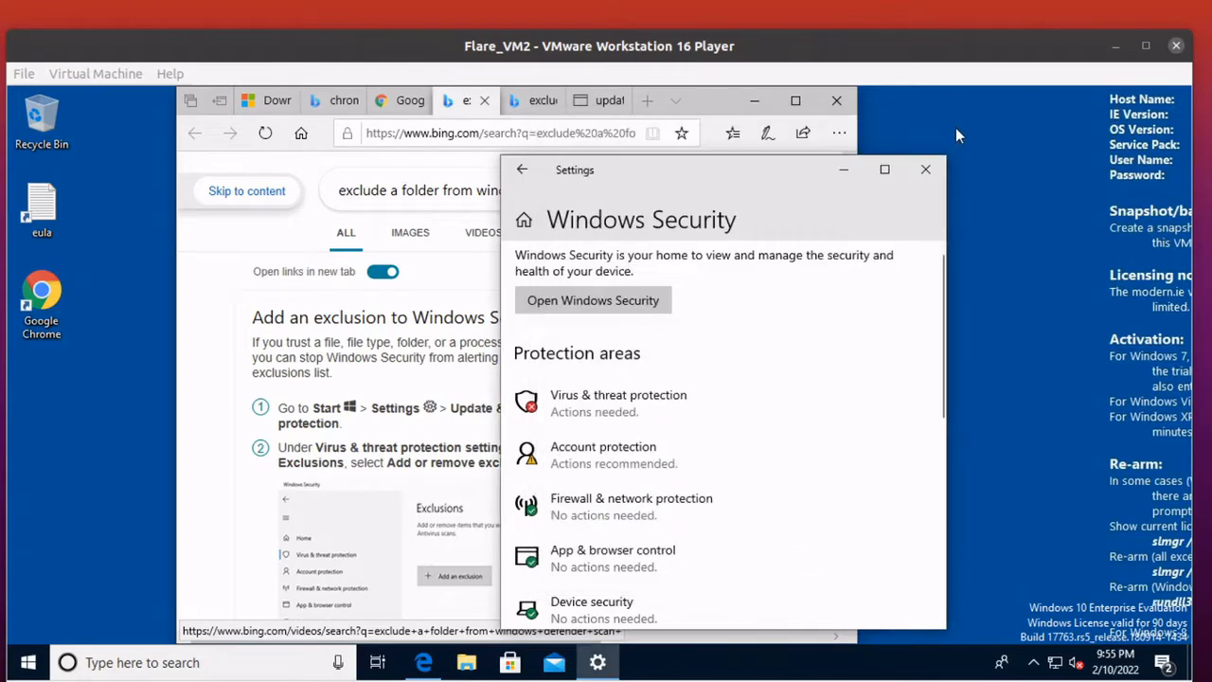
click(924, 169)
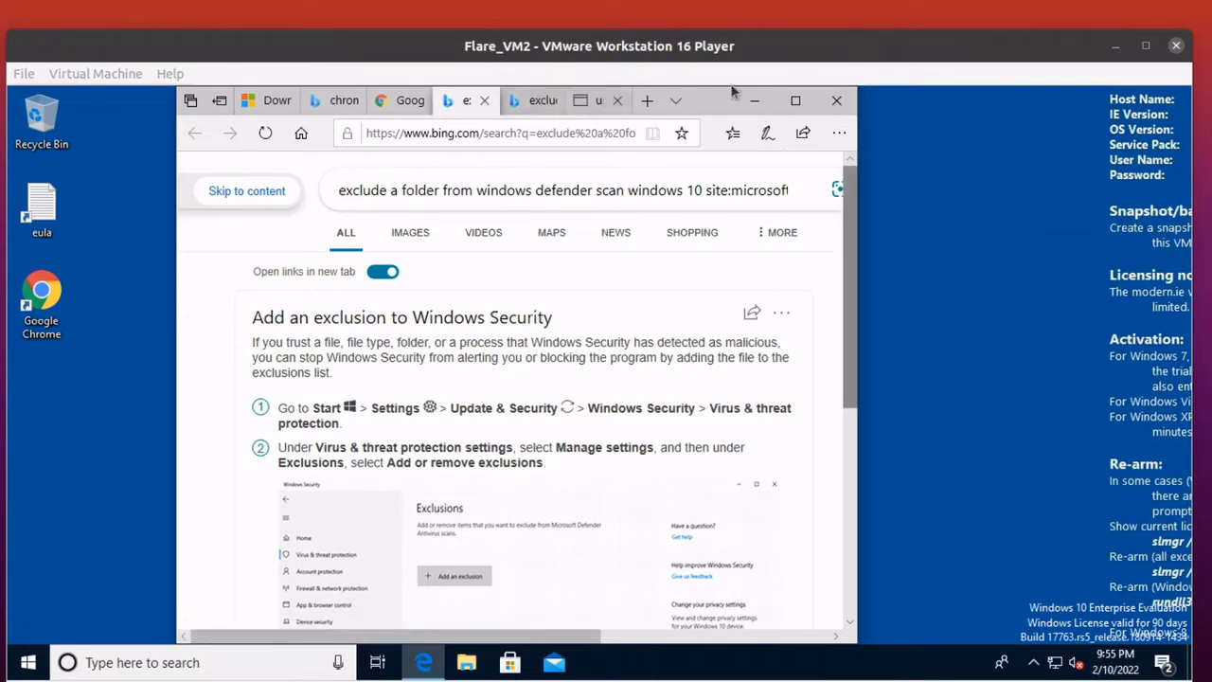
click(837, 102)
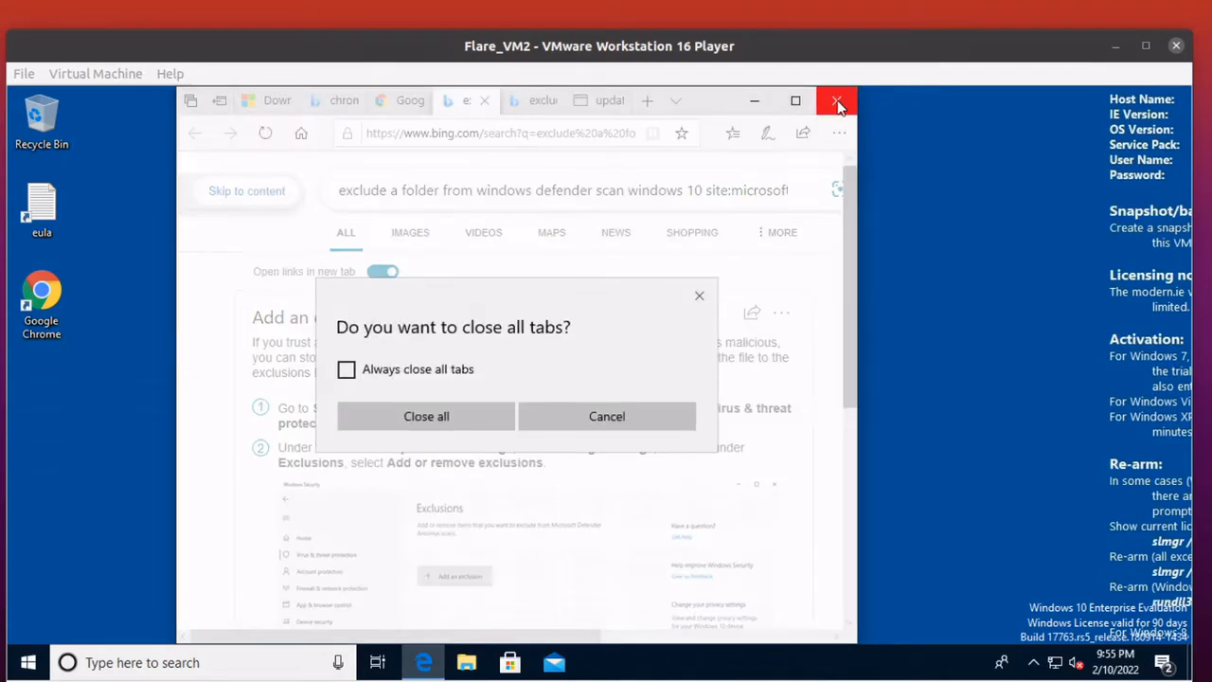
click(438, 417)
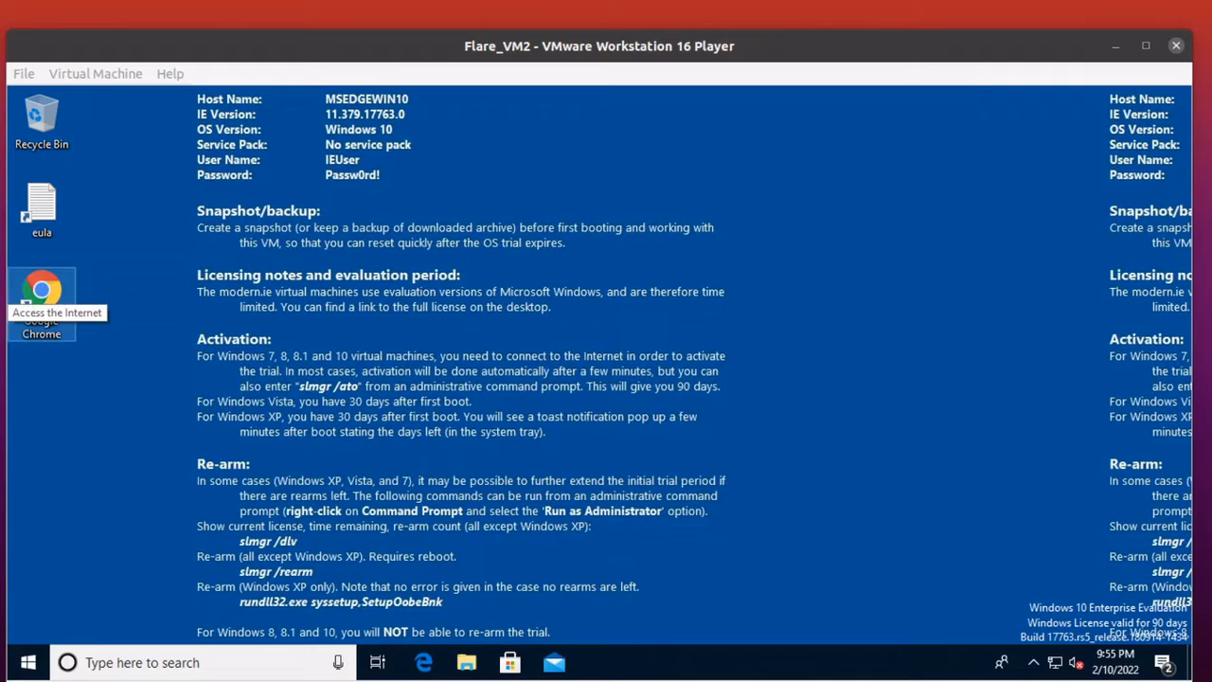
click(34, 296)
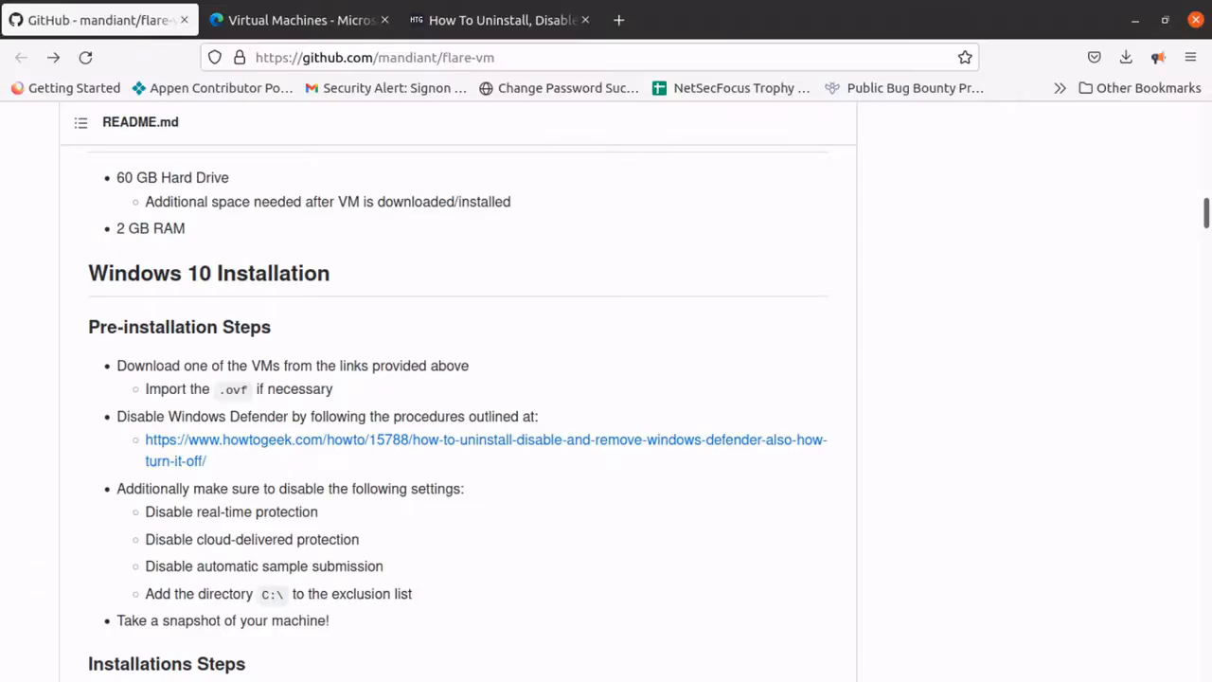
click(530, 58)
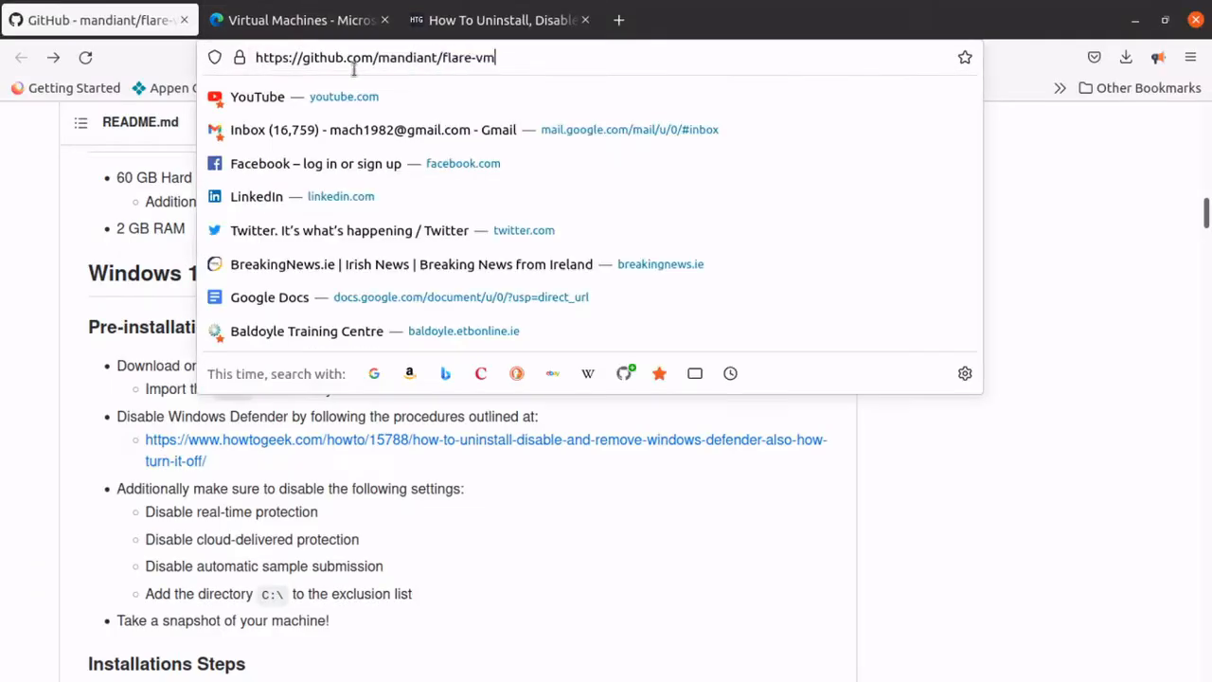
right_click(313, 59)
click(407, 141)
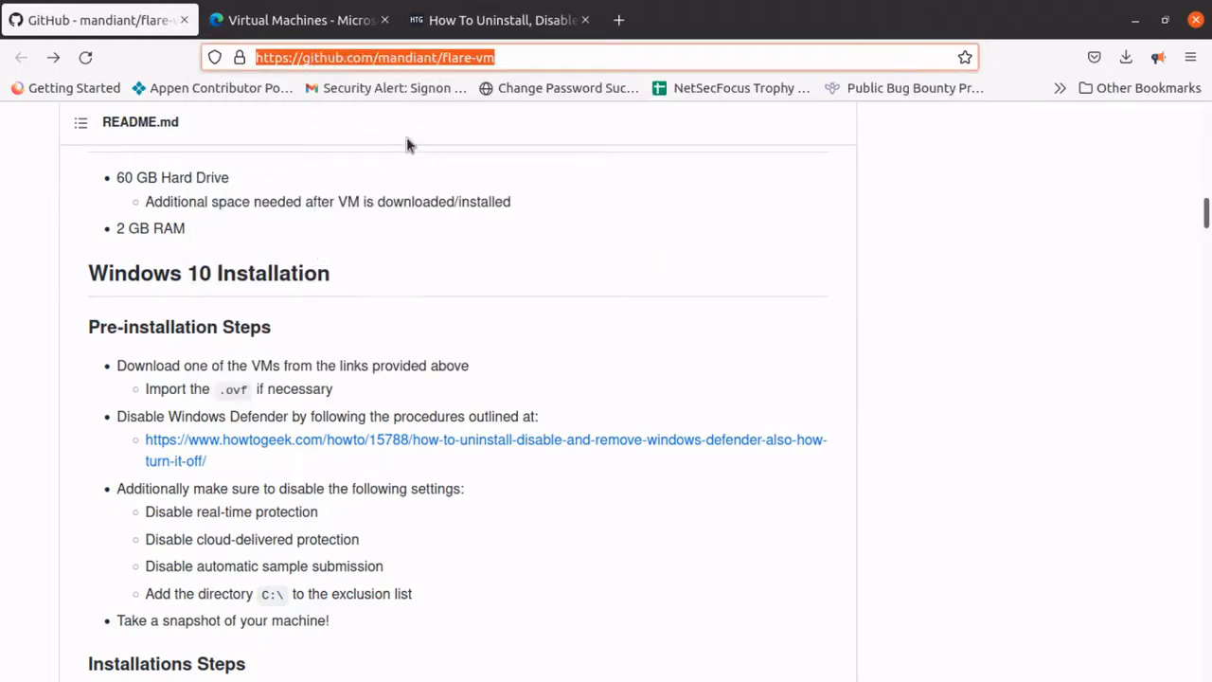
click(1136, 18)
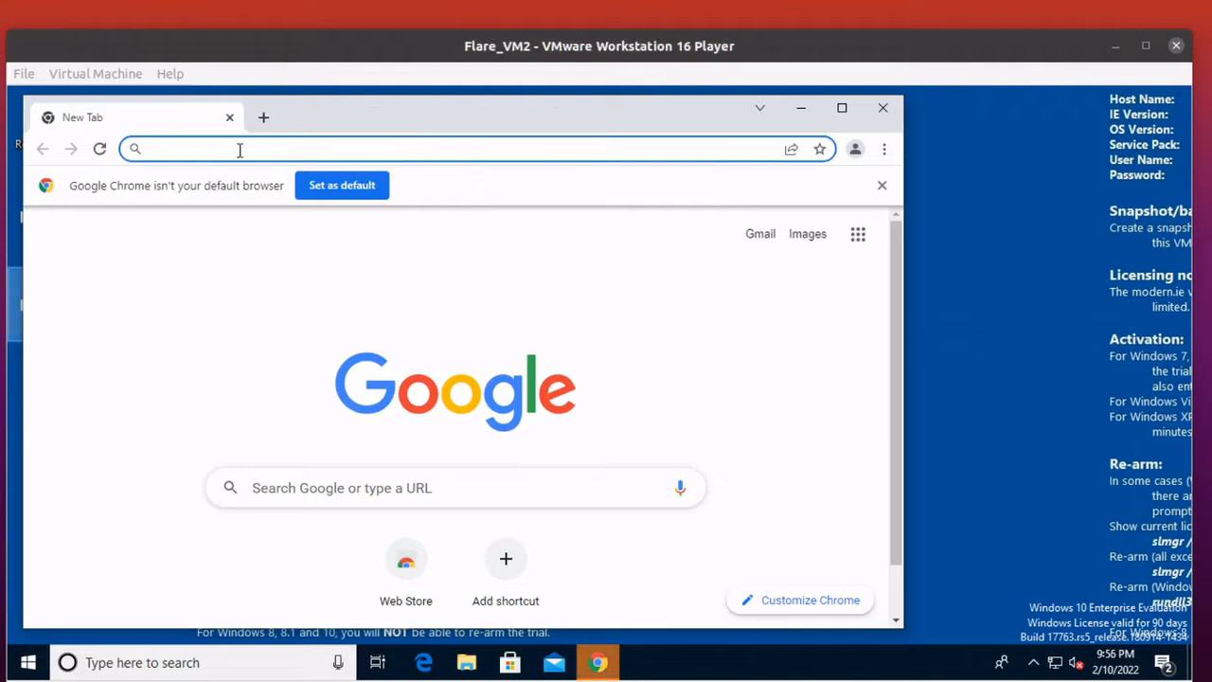
right_click(240, 150)
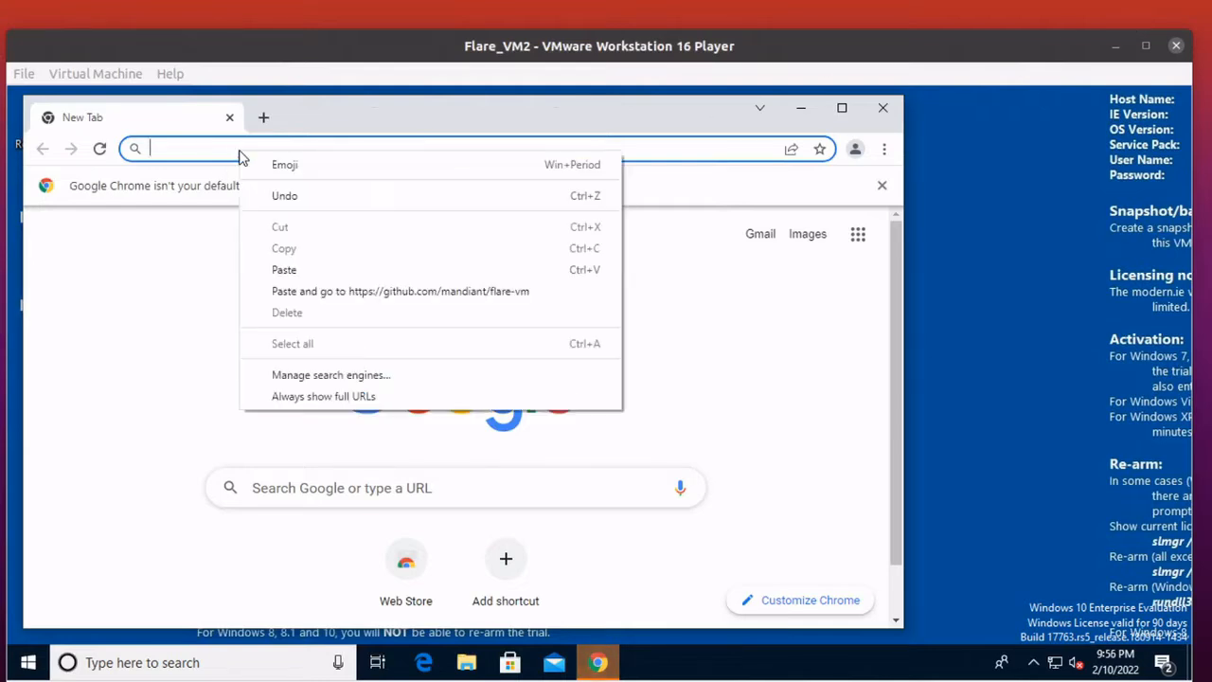
click(301, 292)
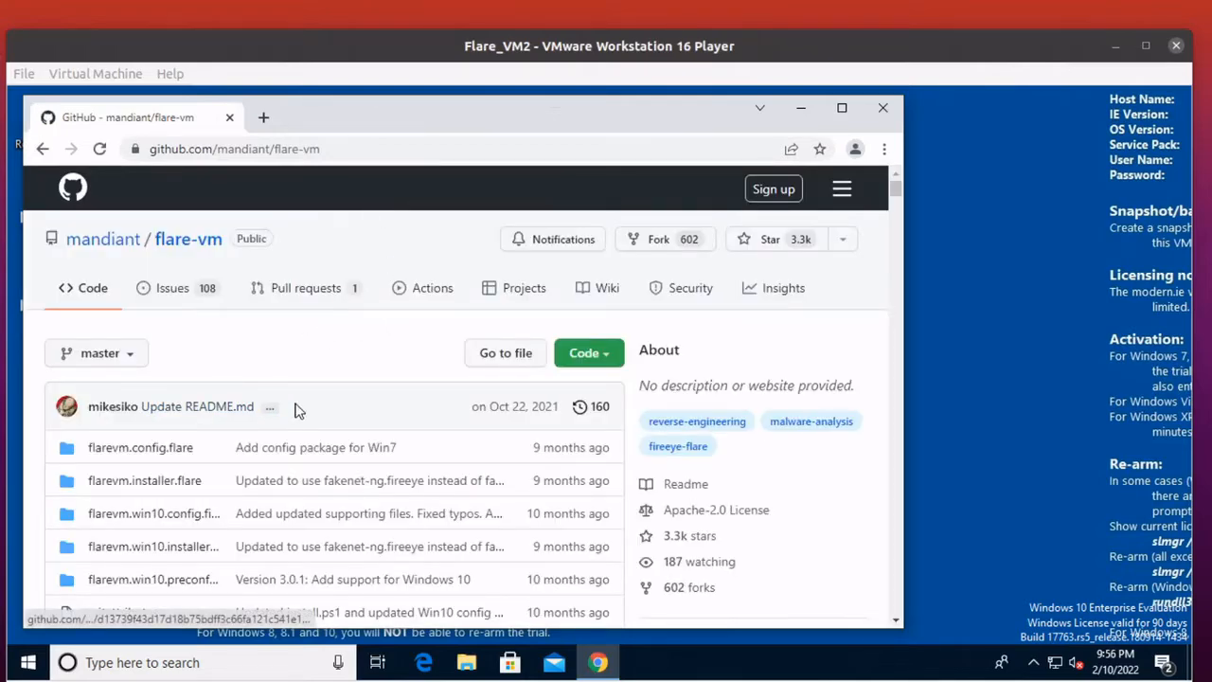
Download the mandiant/flare-vm repository as a ZIP archive.
scroll(301, 403, down, 2)
scroll(464, 335, up, 2)
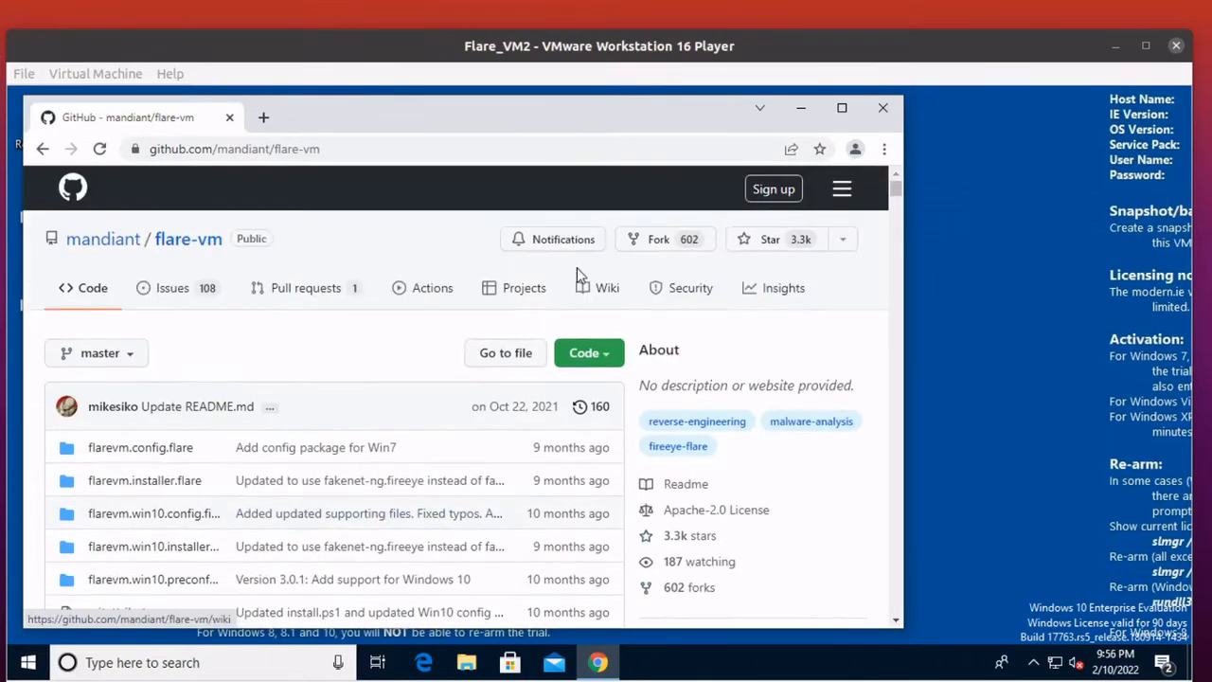
click(574, 360)
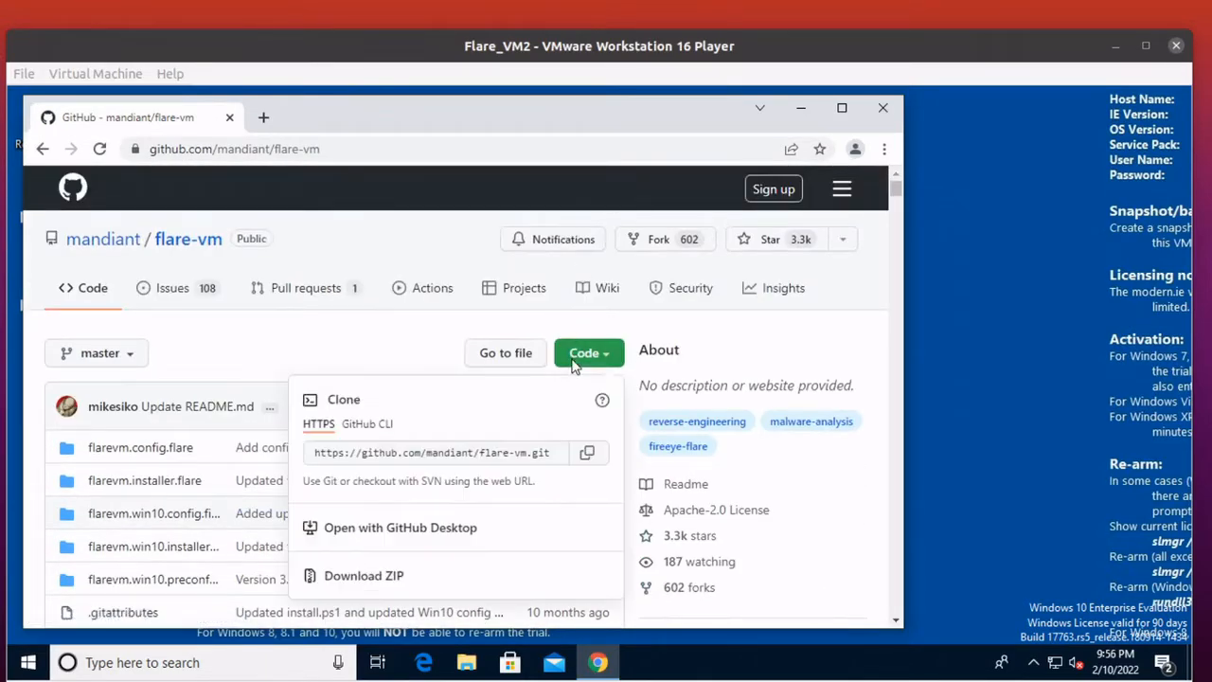
click(338, 579)
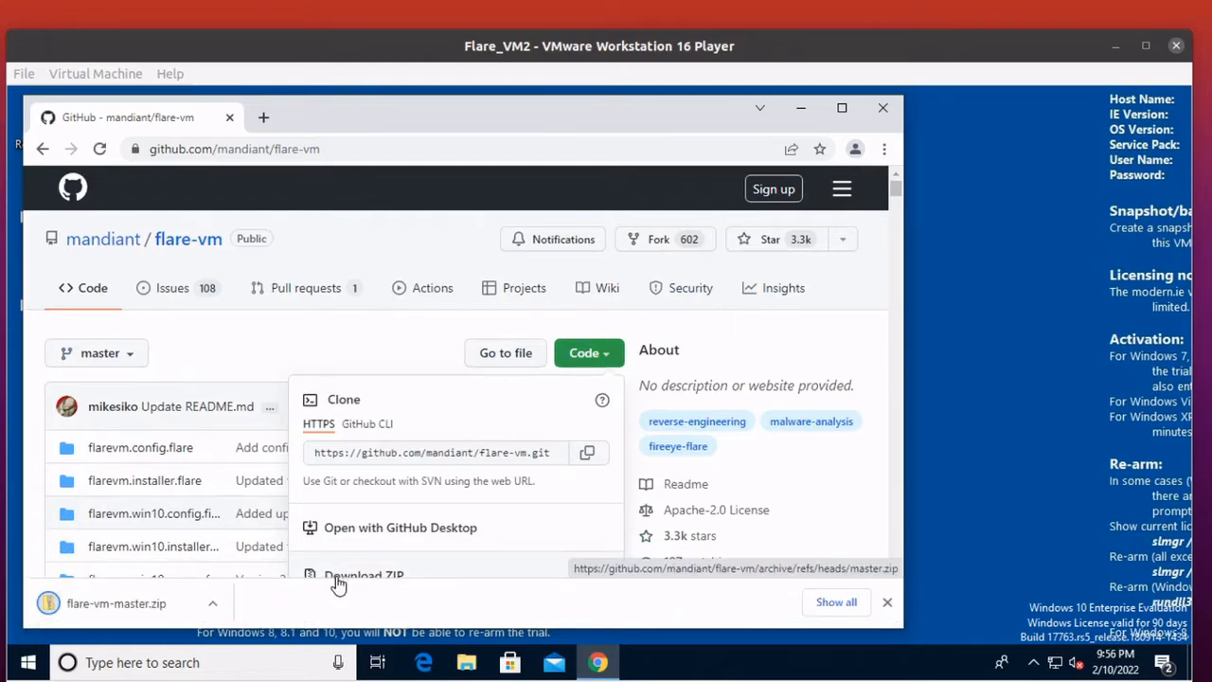
Minimize Chrome and open the Downloads folder in File Explorer to locate flare-vm-master.zip.
right_click(136, 604)
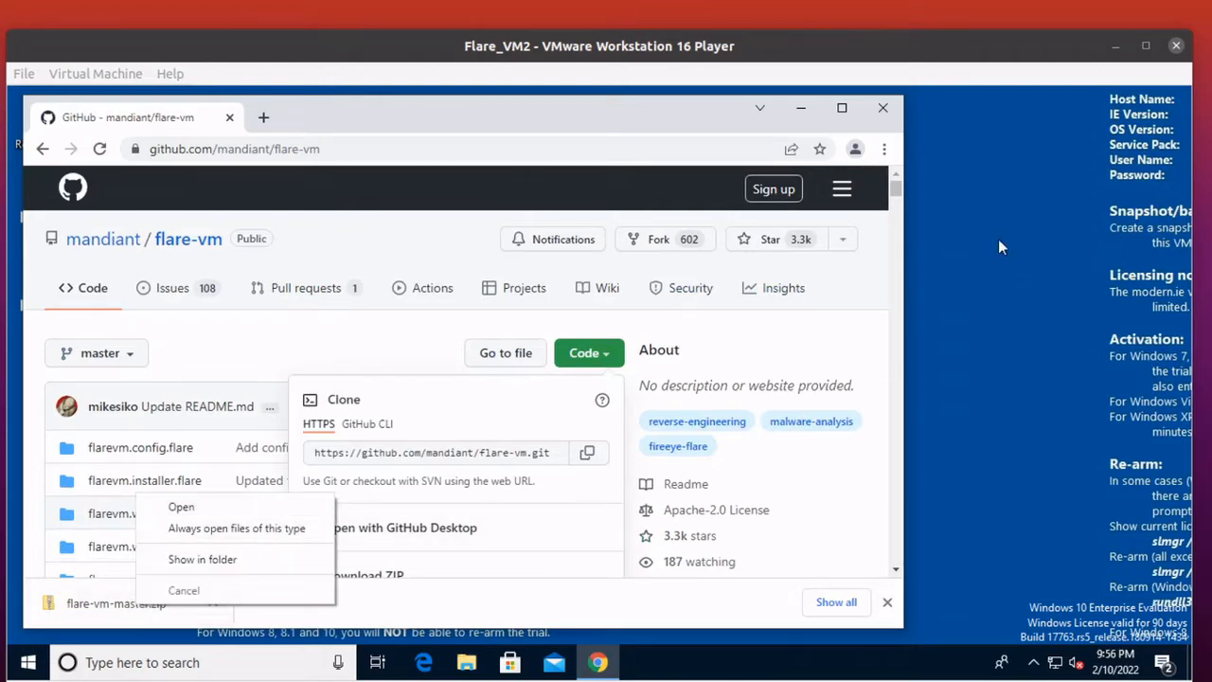
click(801, 108)
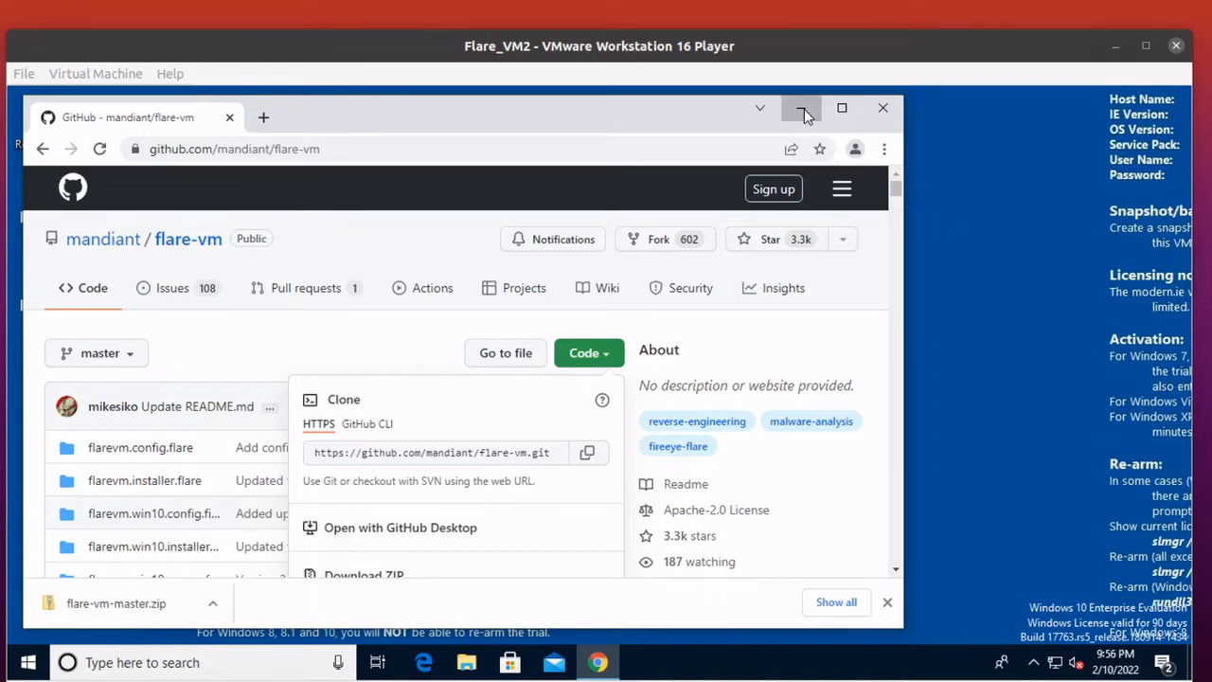
click(30, 662)
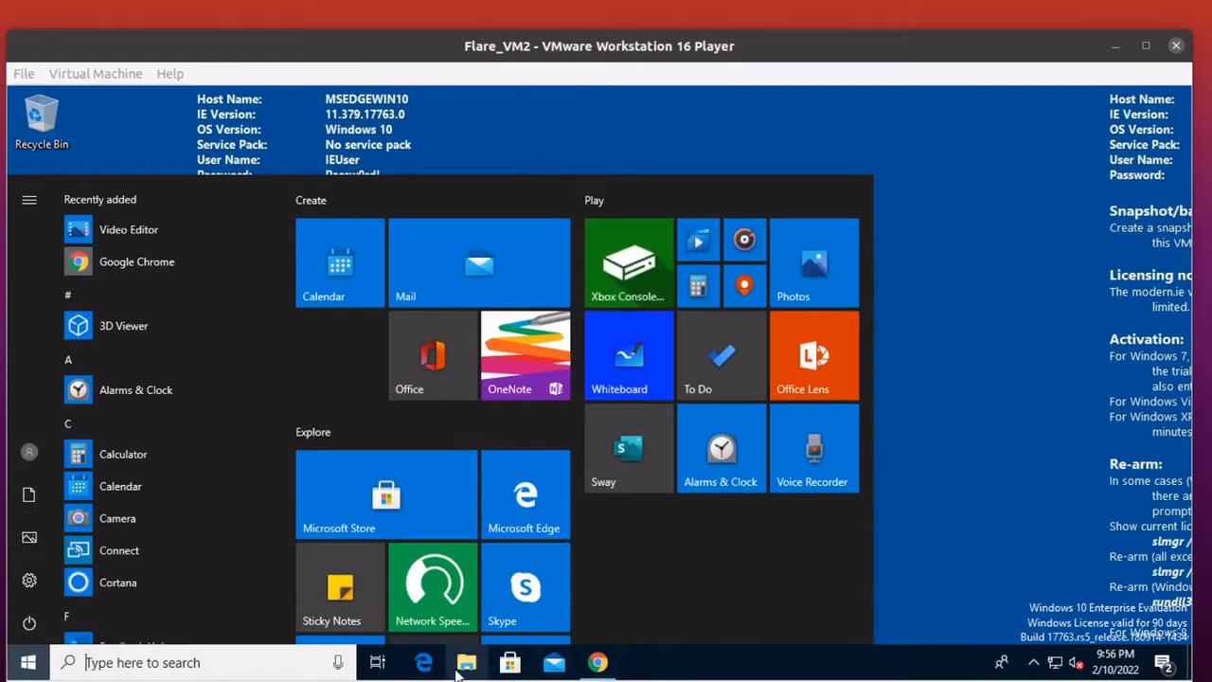
click(463, 664)
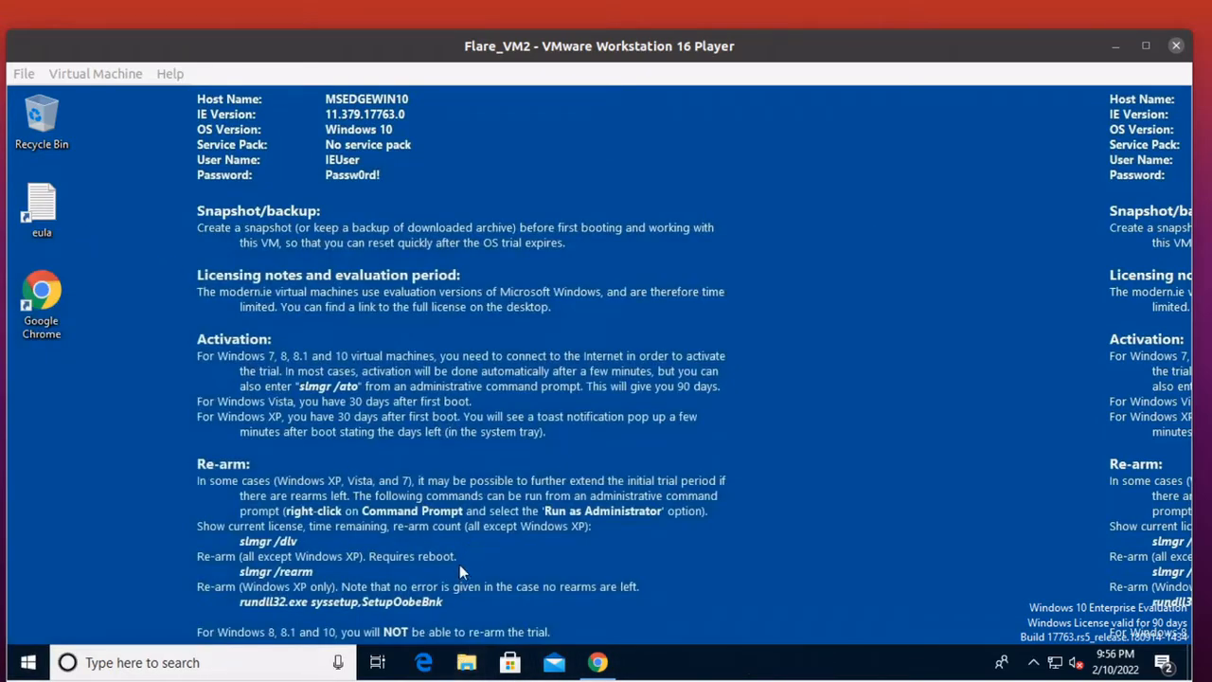
click(479, 665)
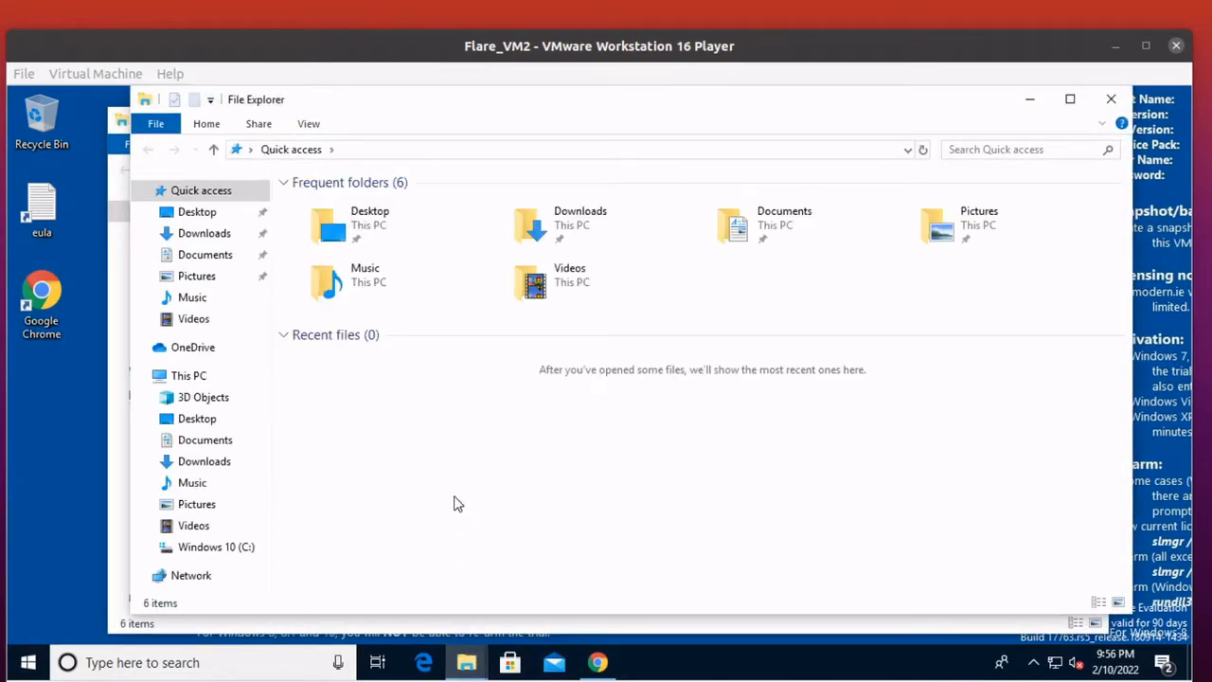
click(207, 463)
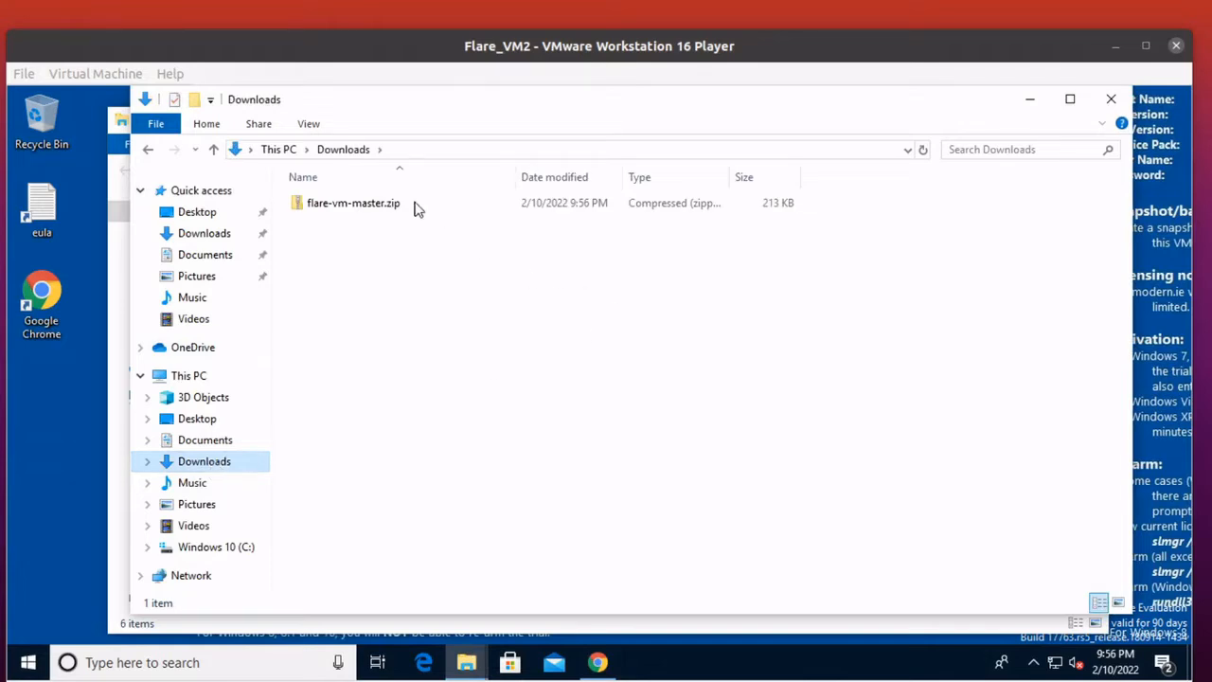
Extract flare-vm-master.zip into a flare-vm-master folder inside Downloads, with the extracted files shown when complete.
click(344, 208)
double_click(344, 207)
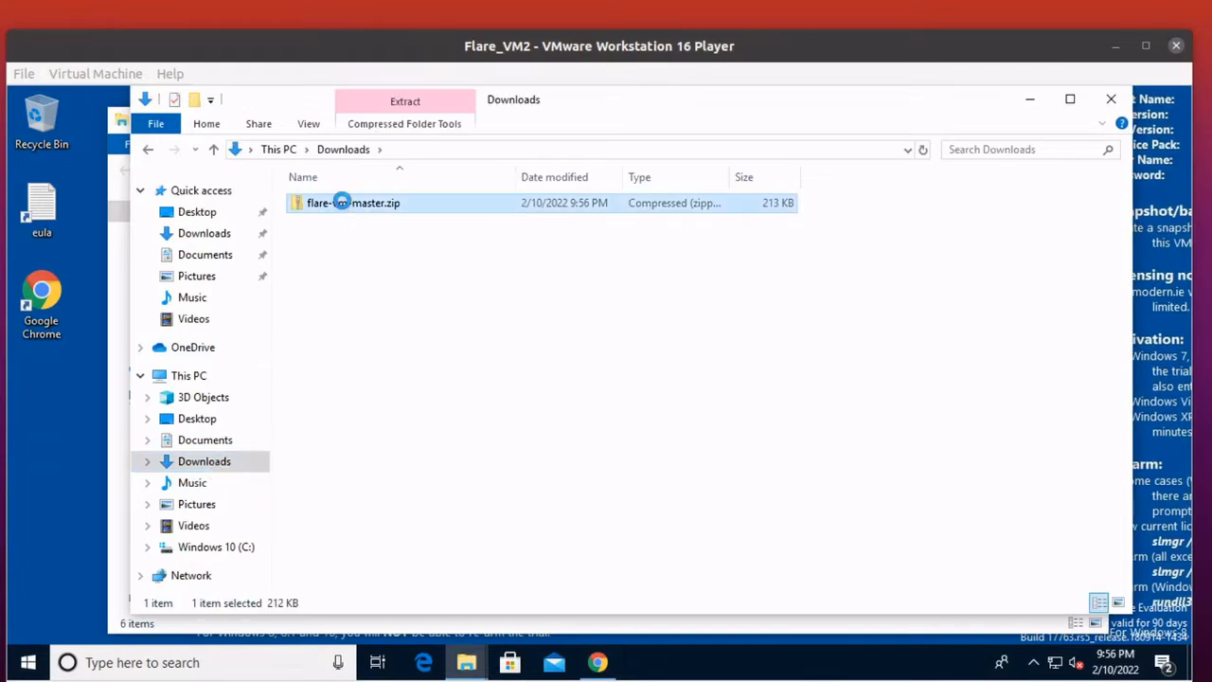
right_click(342, 202)
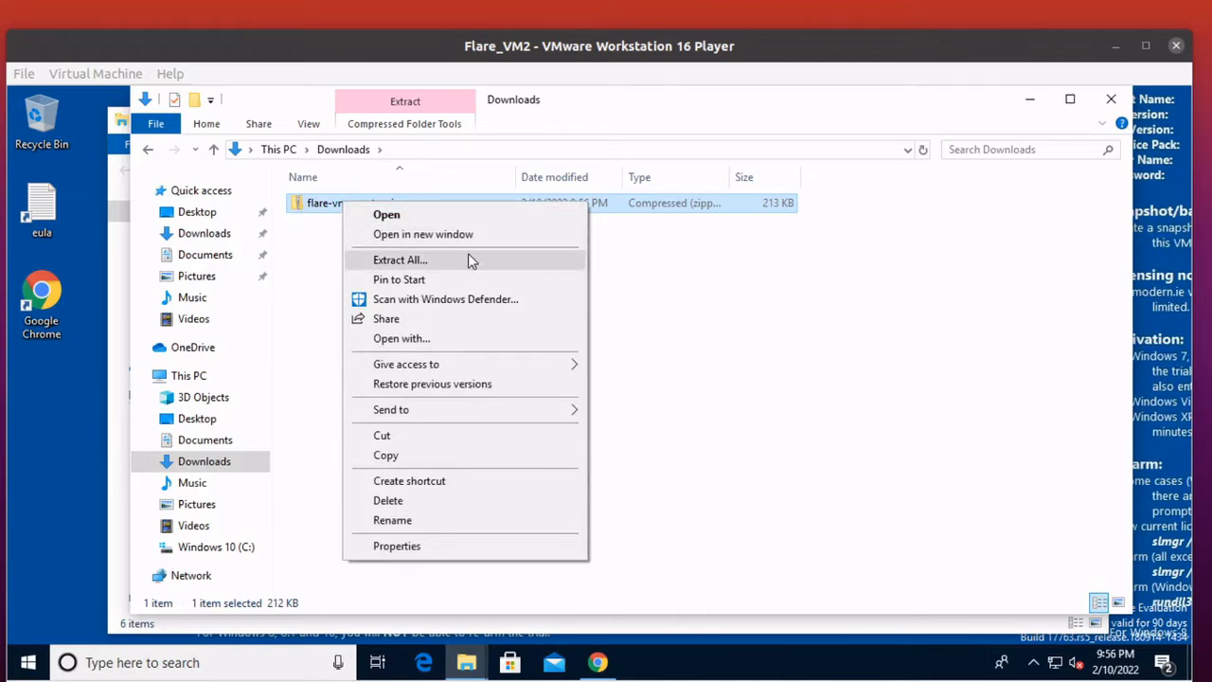
click(470, 259)
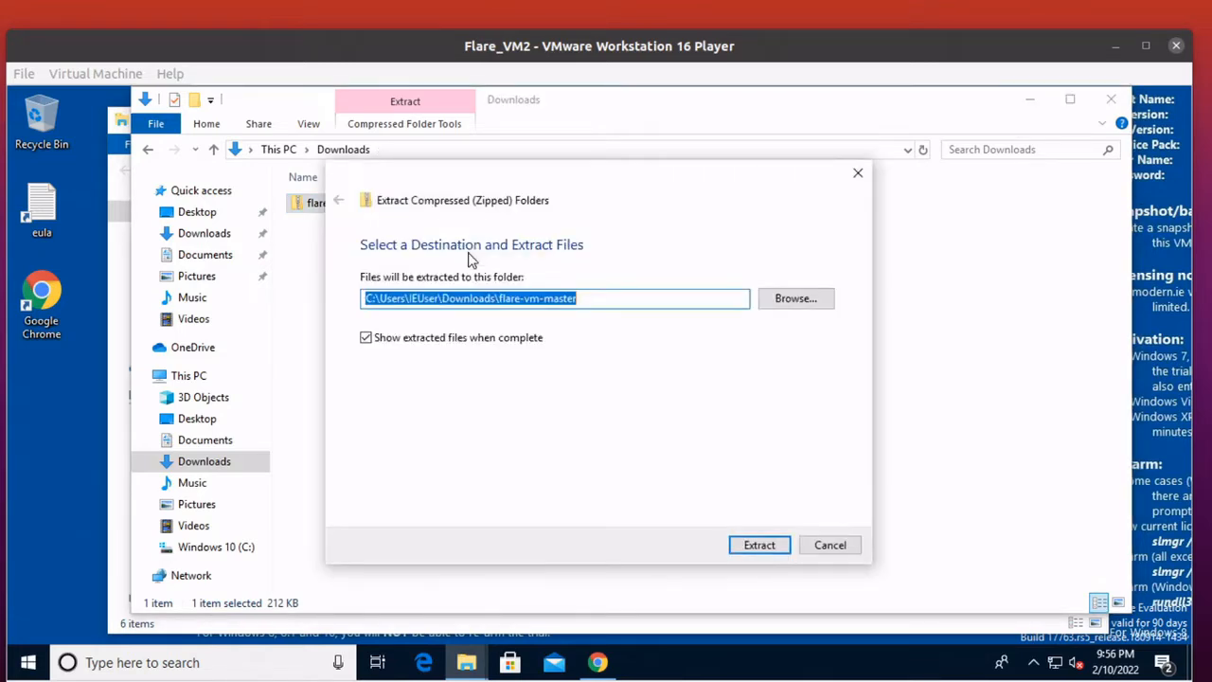
click(776, 547)
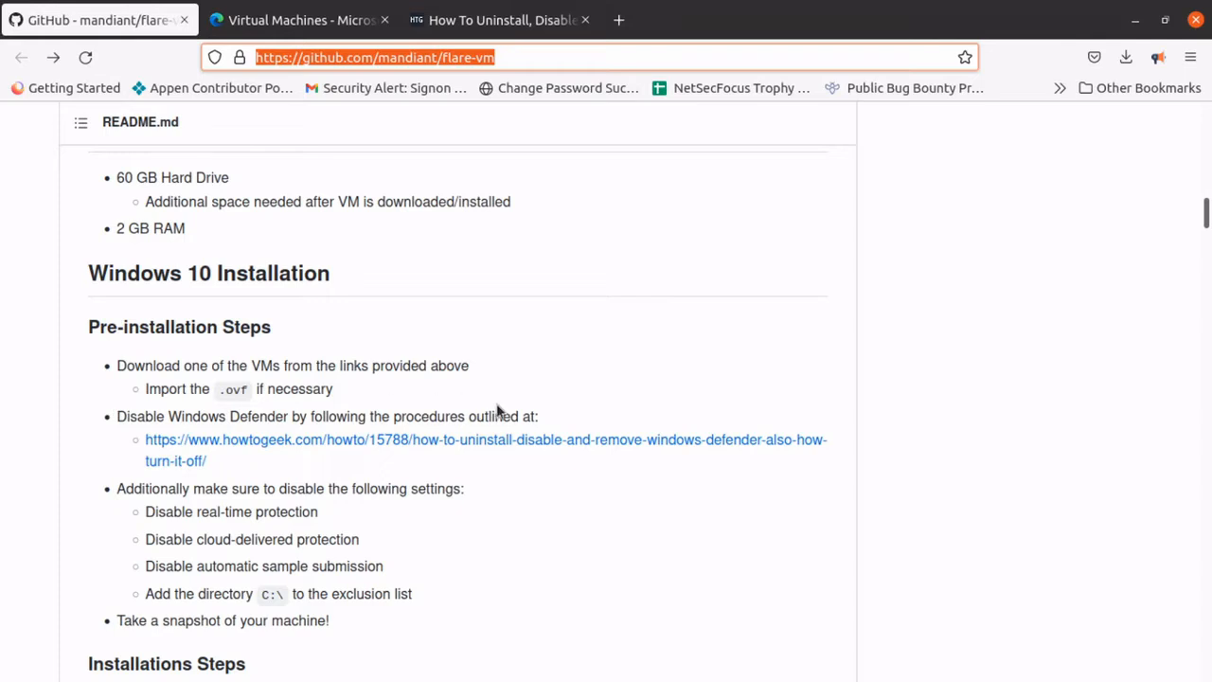
Review the Windows 10 installation steps in the FLARE VM README in the host browser.
scroll(497, 409, down, 3)
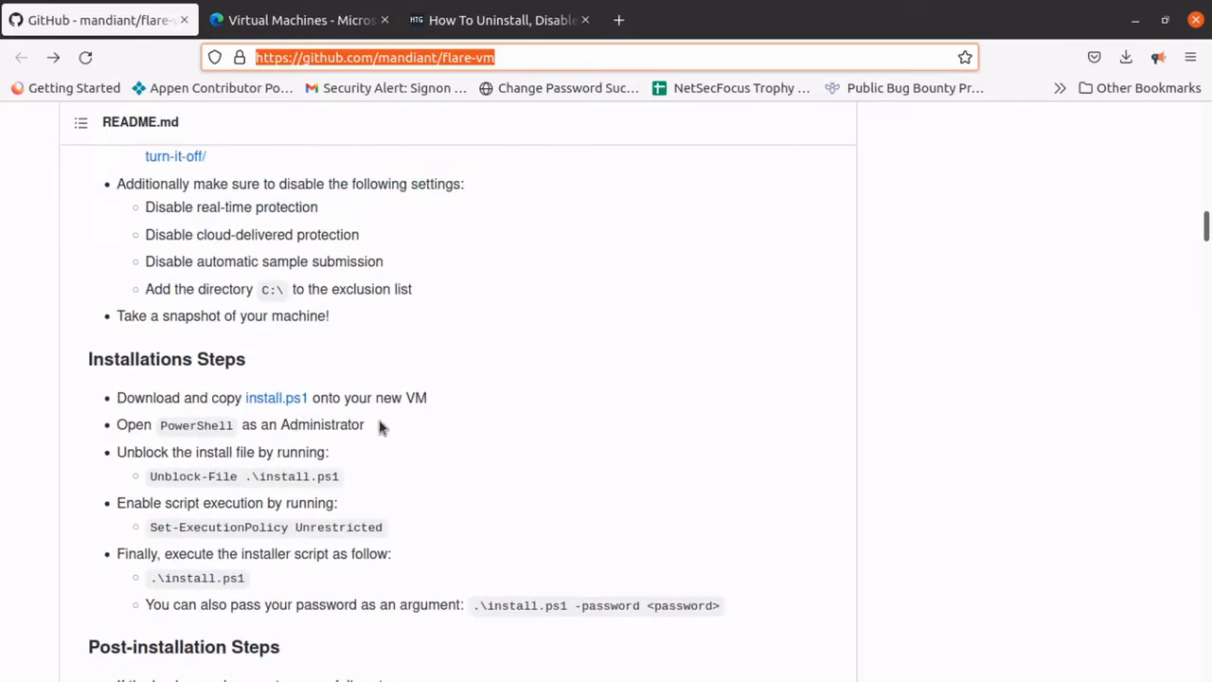
Return to the Flare_VM2 virtual machine and close all open File Explorer windows.
click(1136, 20)
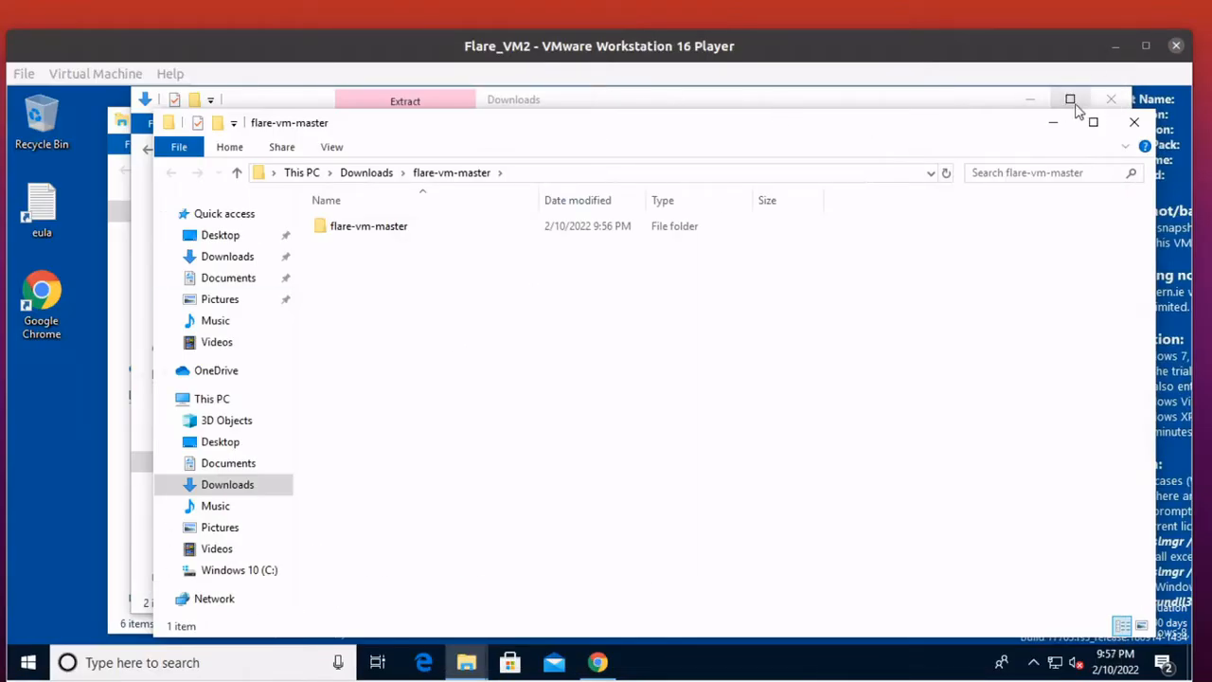
click(1133, 128)
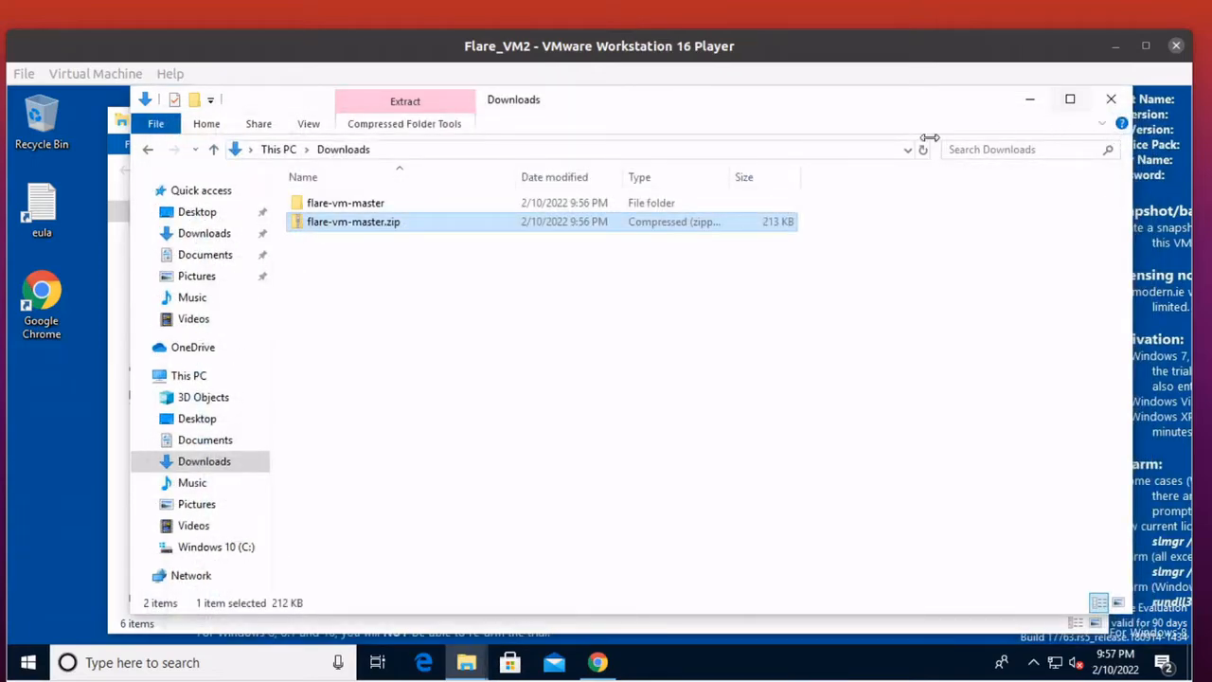
click(1111, 99)
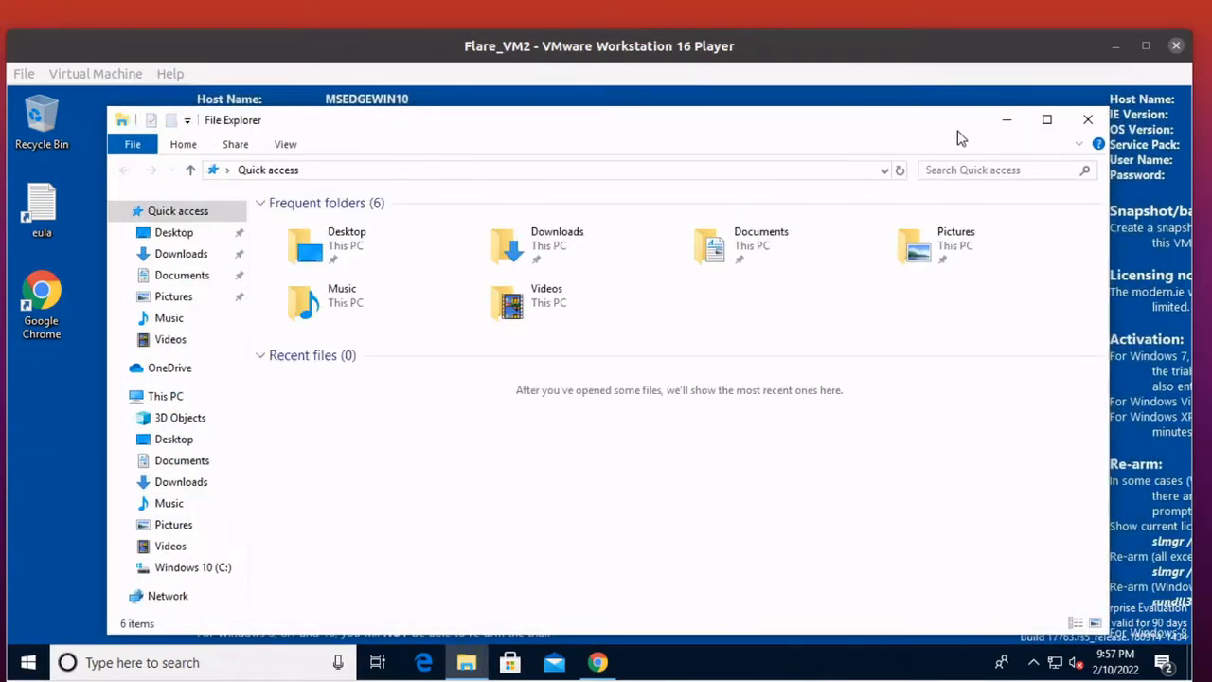
click(1085, 121)
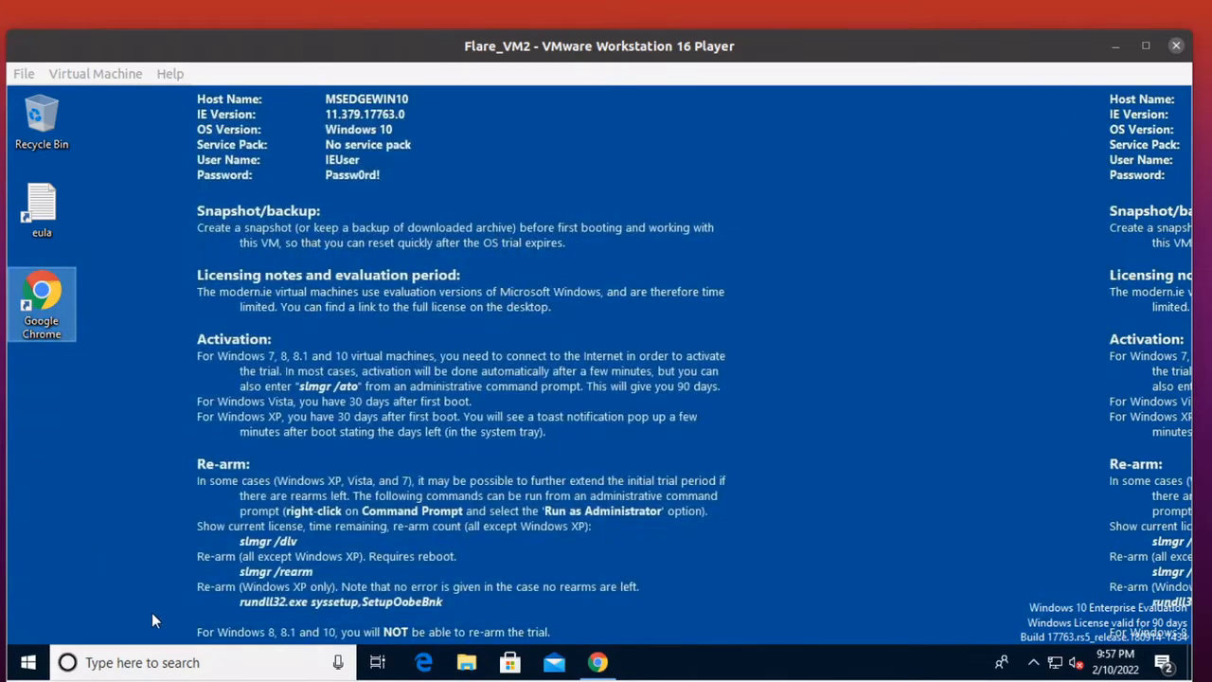
Find Windows PowerShell, launch it as administrator, and allow it to make changes to the device.
click(28, 667)
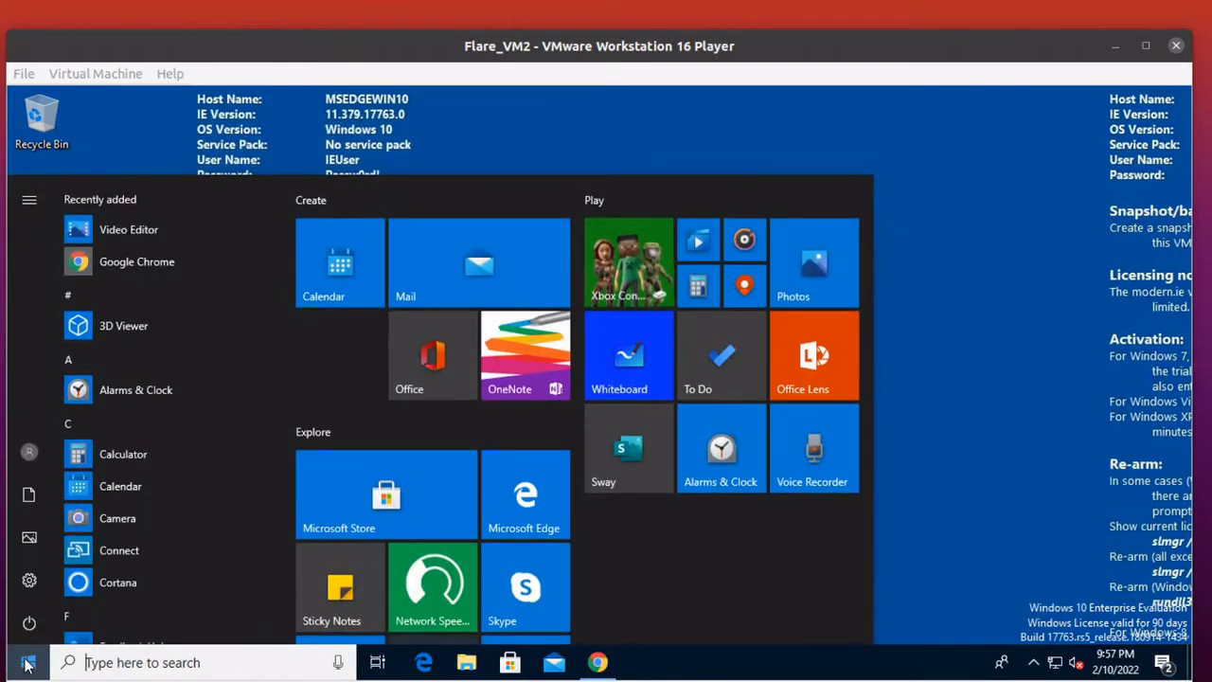
text(poer)
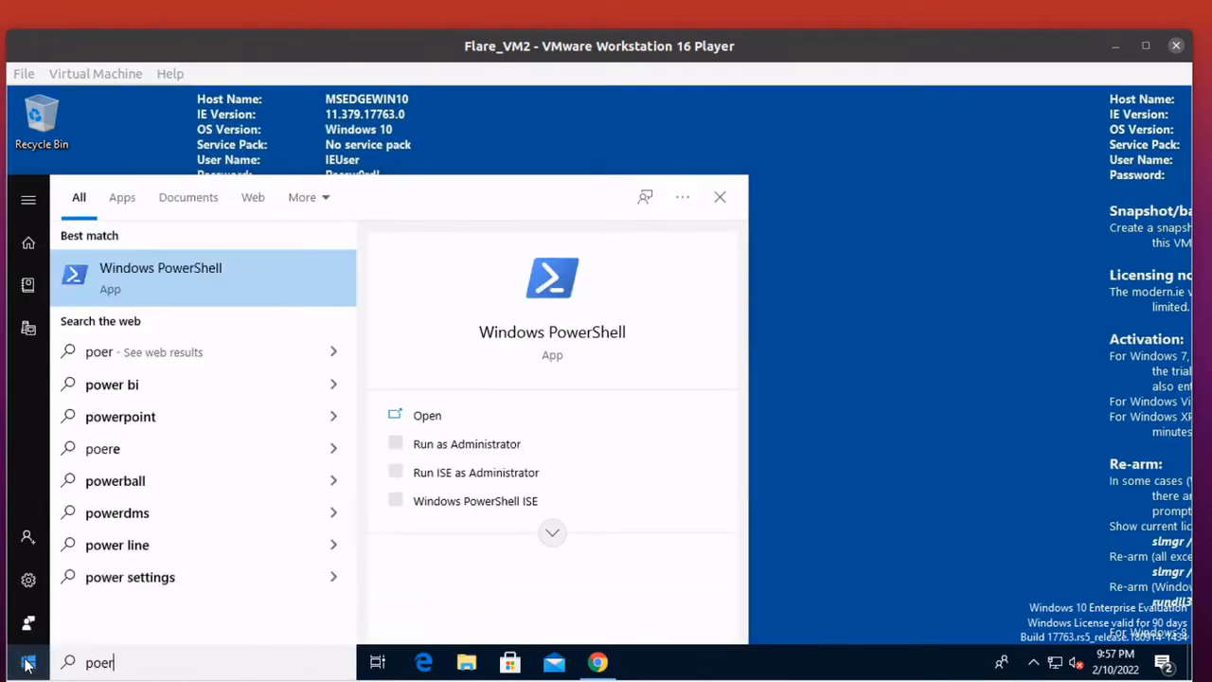
right_click(251, 265)
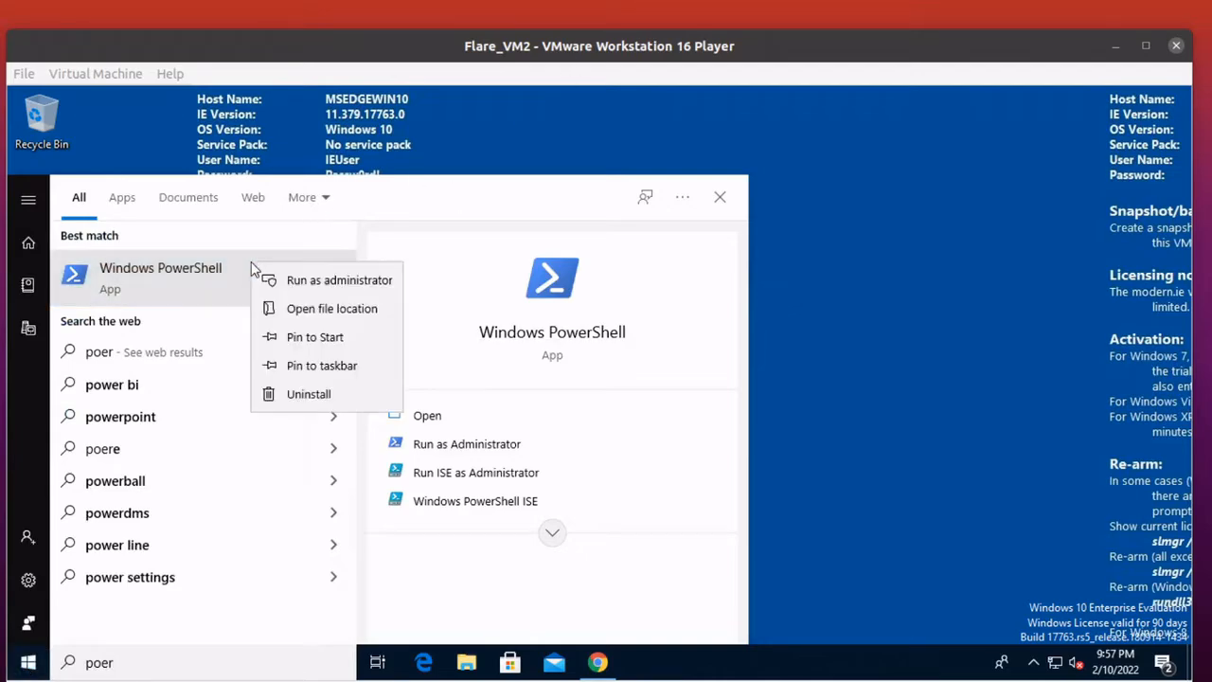
click(322, 281)
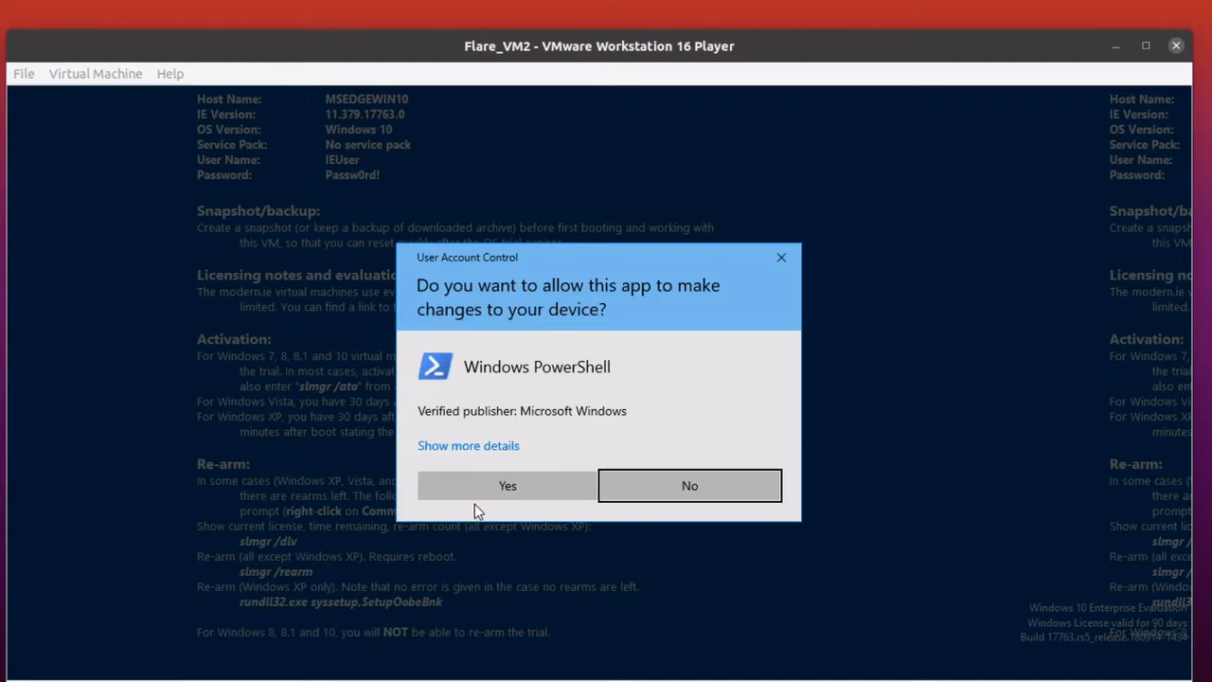
click(463, 489)
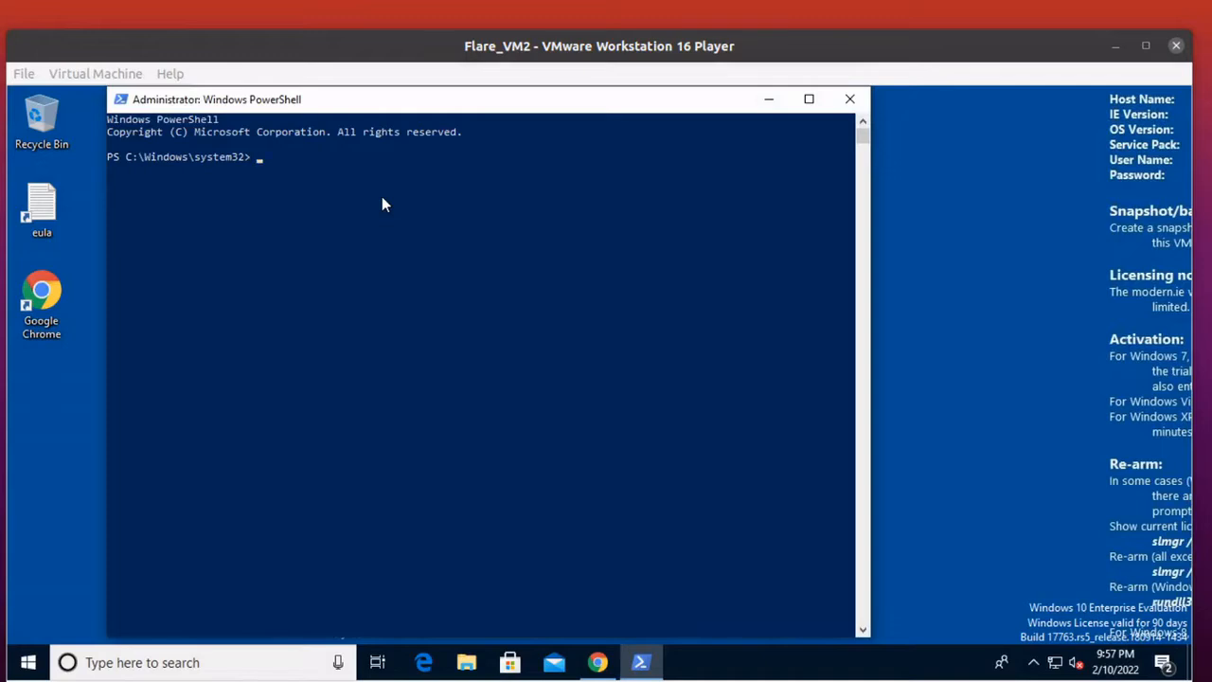
Move up two directory levels from C:\Windows\system32 to the root of C:\ in PowerShell.
text(cd ..)
key(Return)
text(cd ..)
key(Return)
Change the working directory to C:\Users\IEUser\Downloads.
text(l)
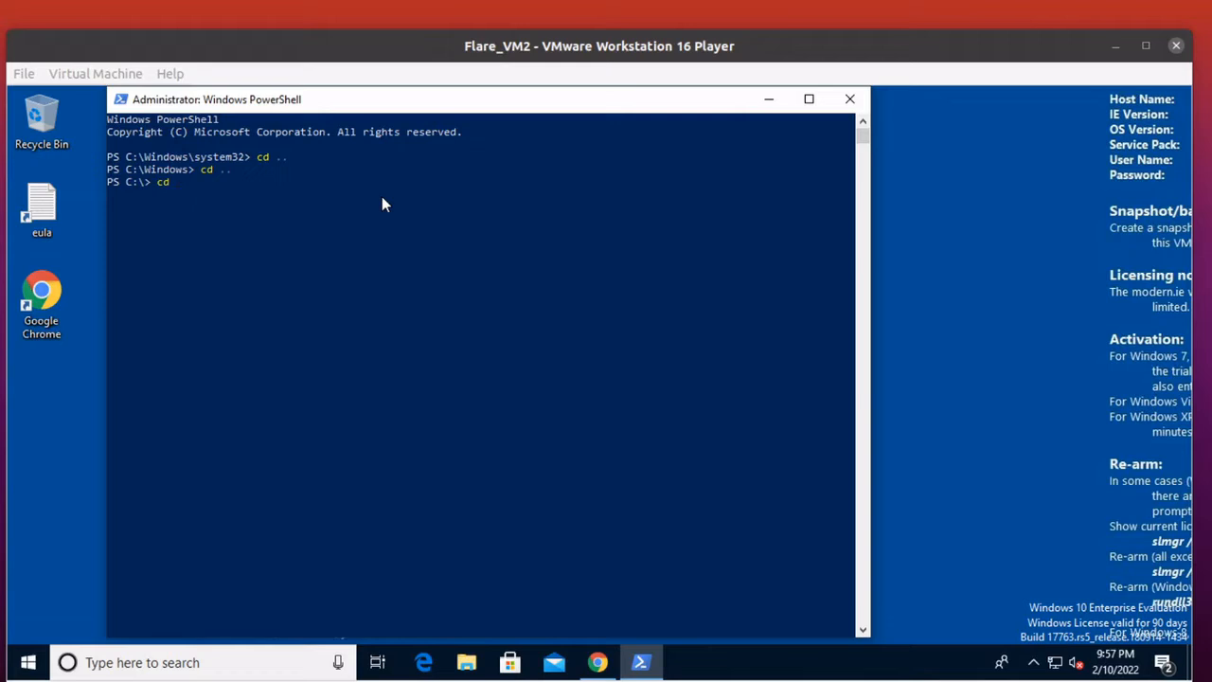
text(d .\U)
text(se)
key(Tab)
key(Return)
text(cd .\I)
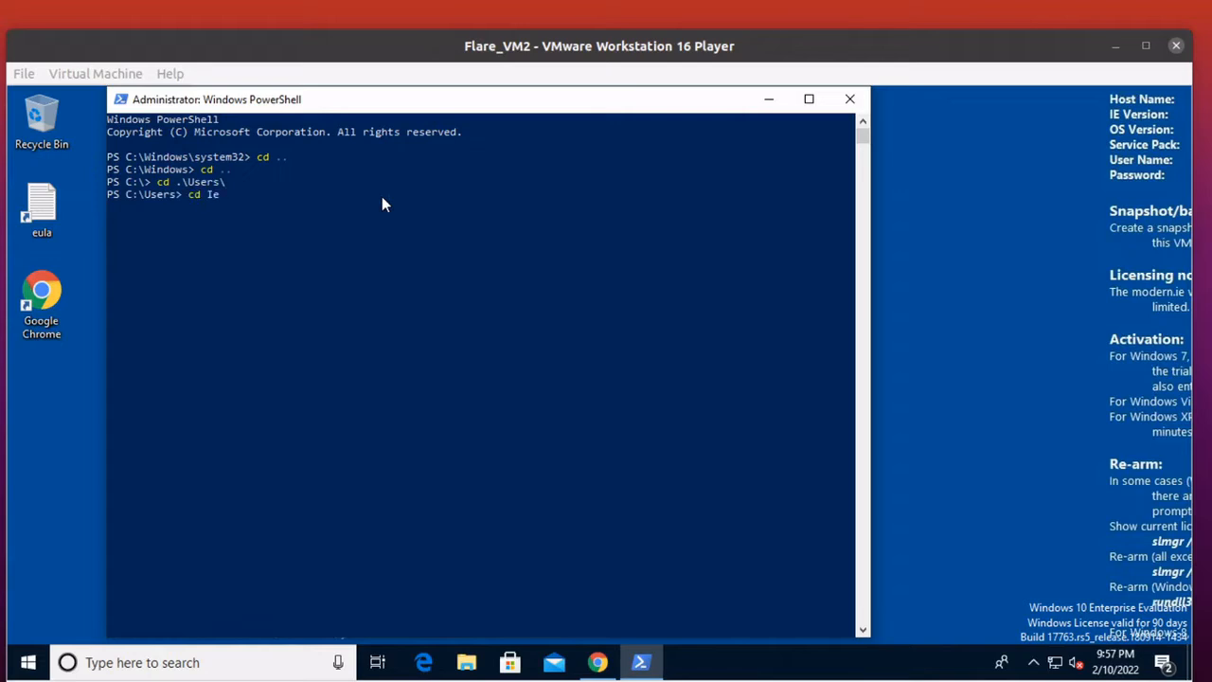
text(E)
key(Tab)
key(Return)
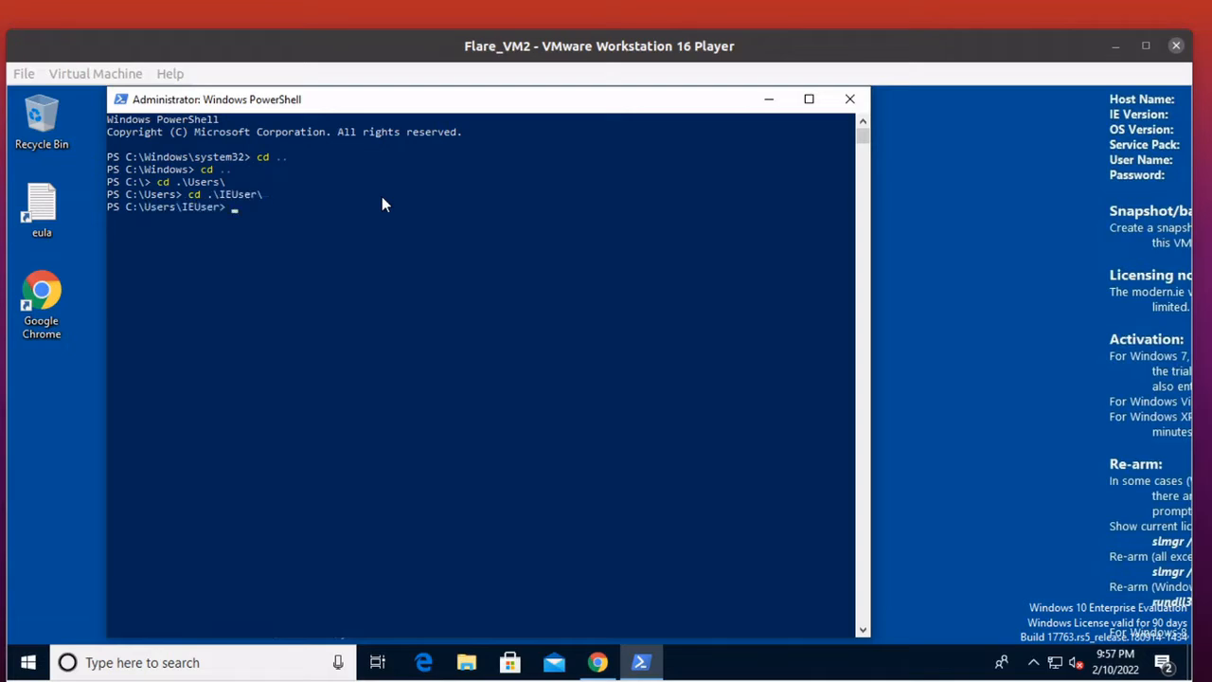
text(cd .\)
text(Dow)
key(Tab)
key(Return)
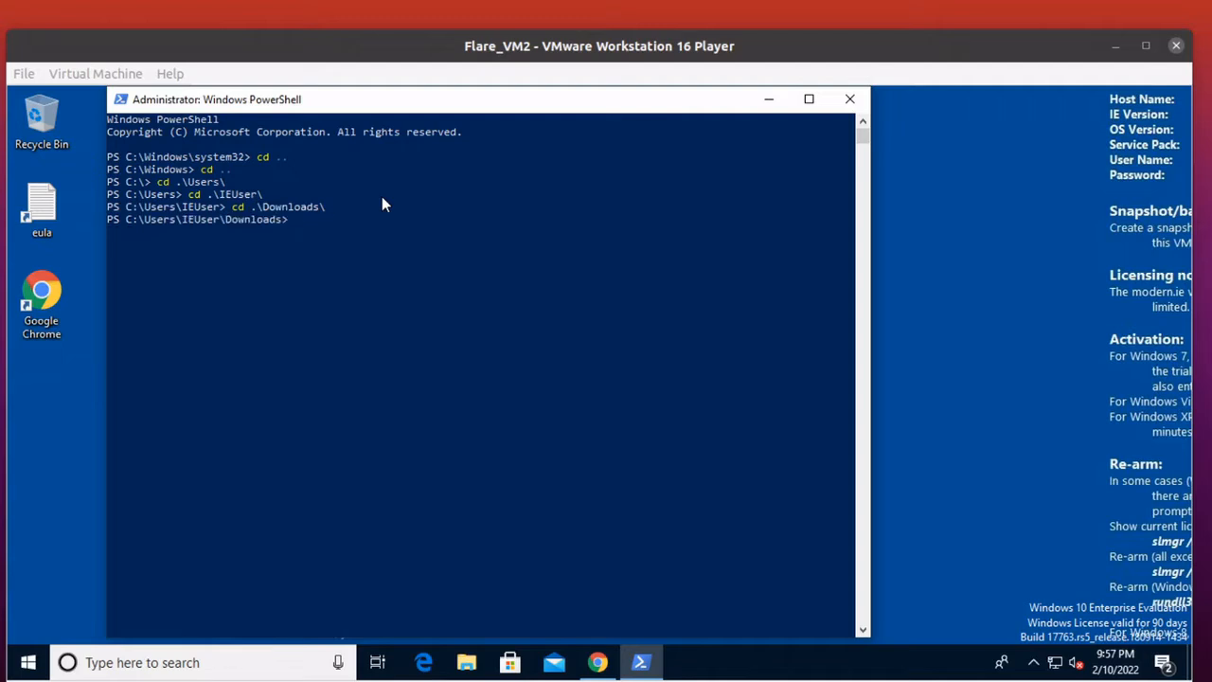
Change into the nested flare-vm-master\flare-vm-master folder and list its contents with dir.
text(cd .\)
text(f)
key(Tab)
key(Return)
text(cd fl)
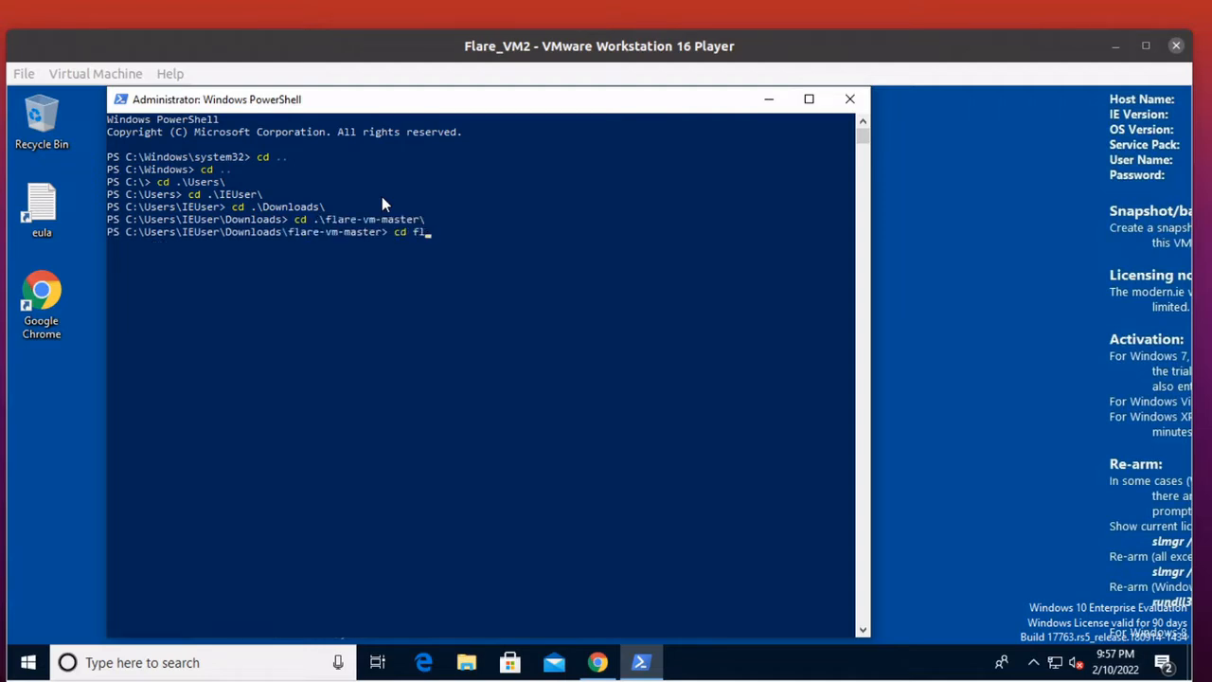
key(Tab)
key(Return)
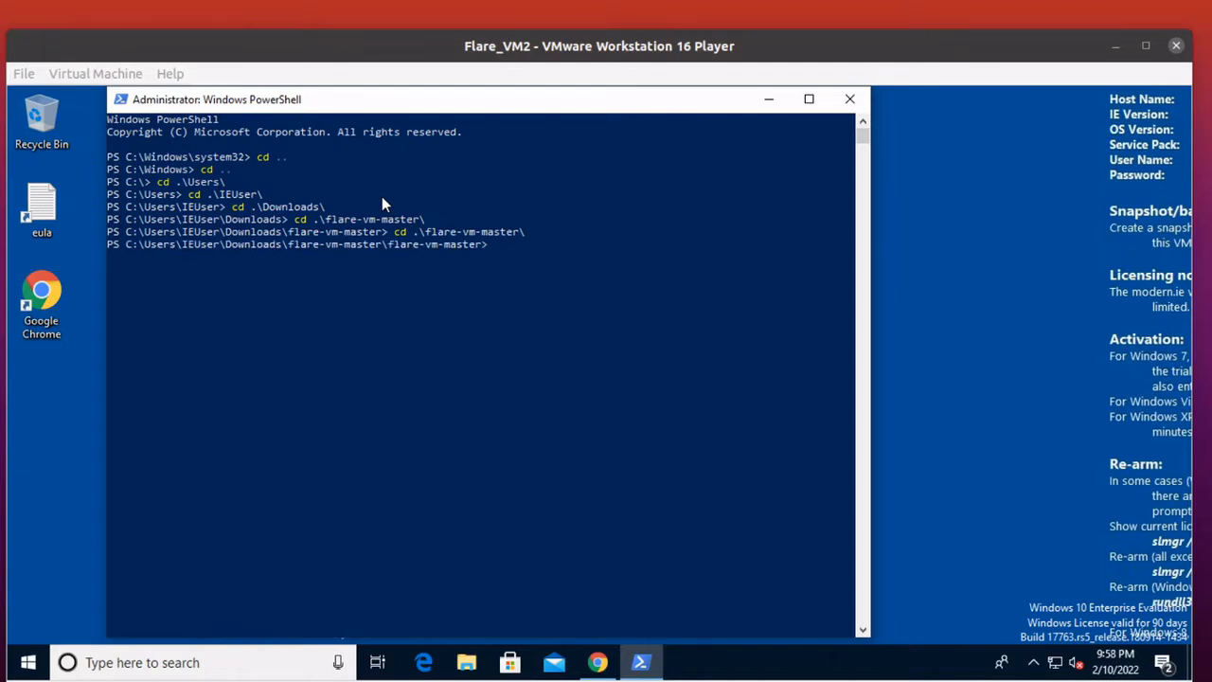
text(dir)
key(Return)
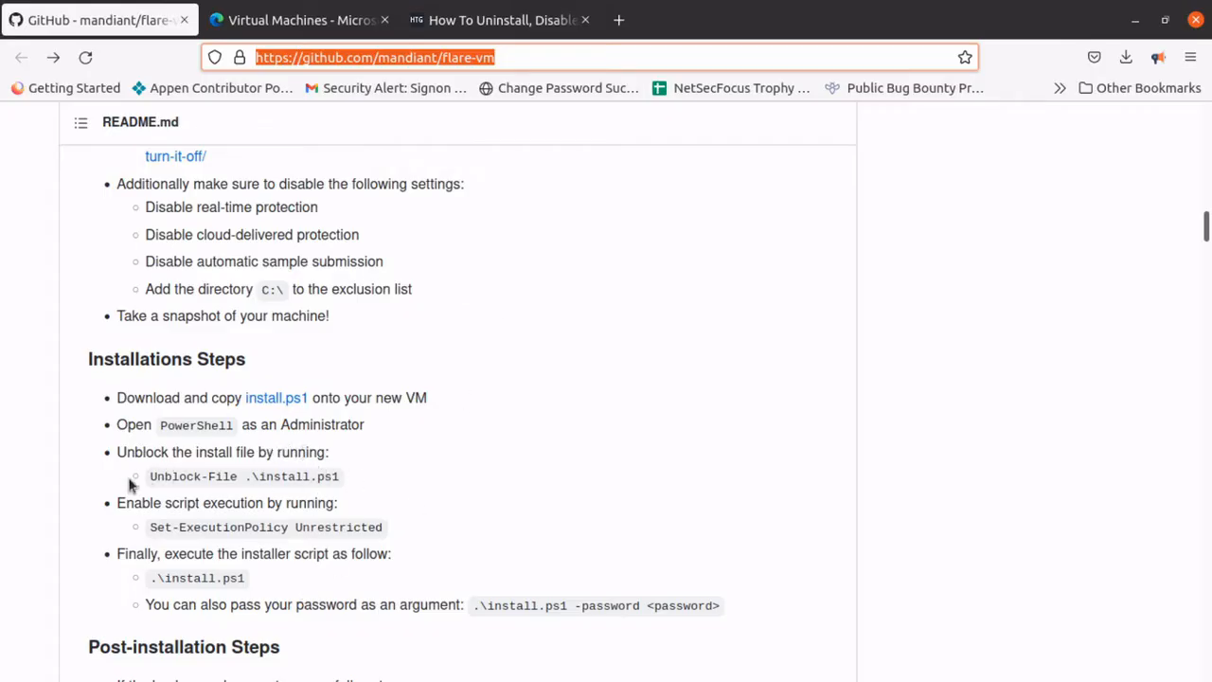
Copy the command Unblock-File .\install.ps1 from the README in the host browser and run it in the VM's PowerShell.
drag(154, 473, 342, 473)
right_click(330, 468)
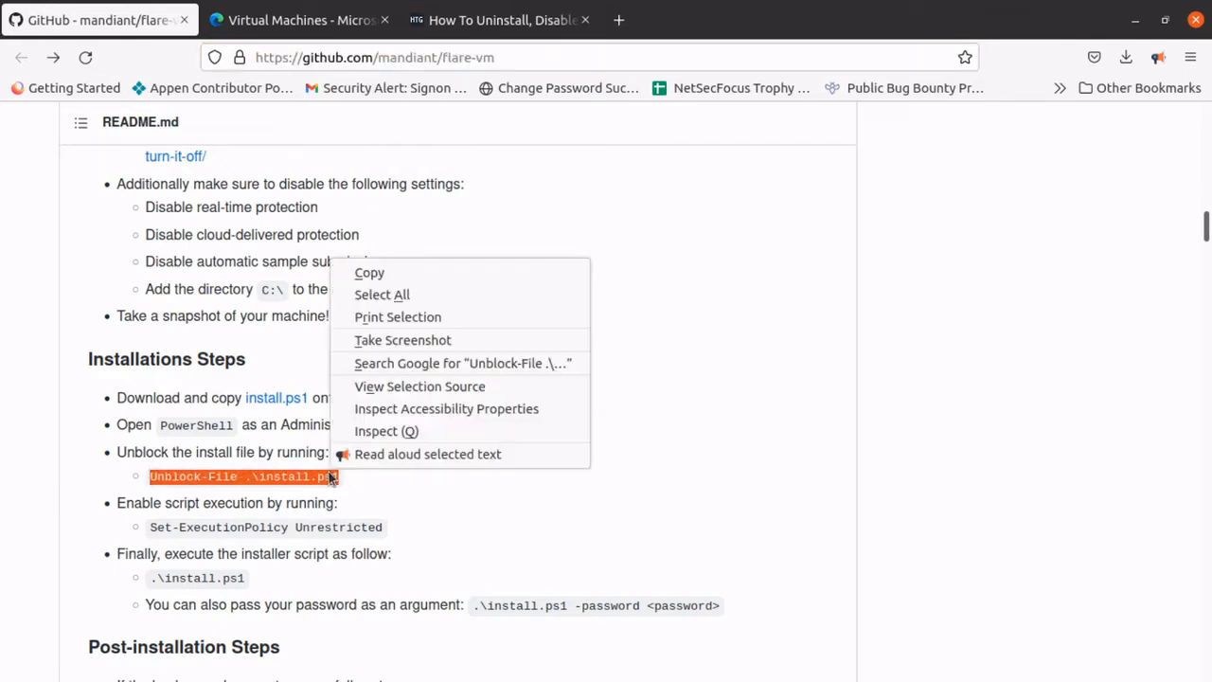
click(427, 275)
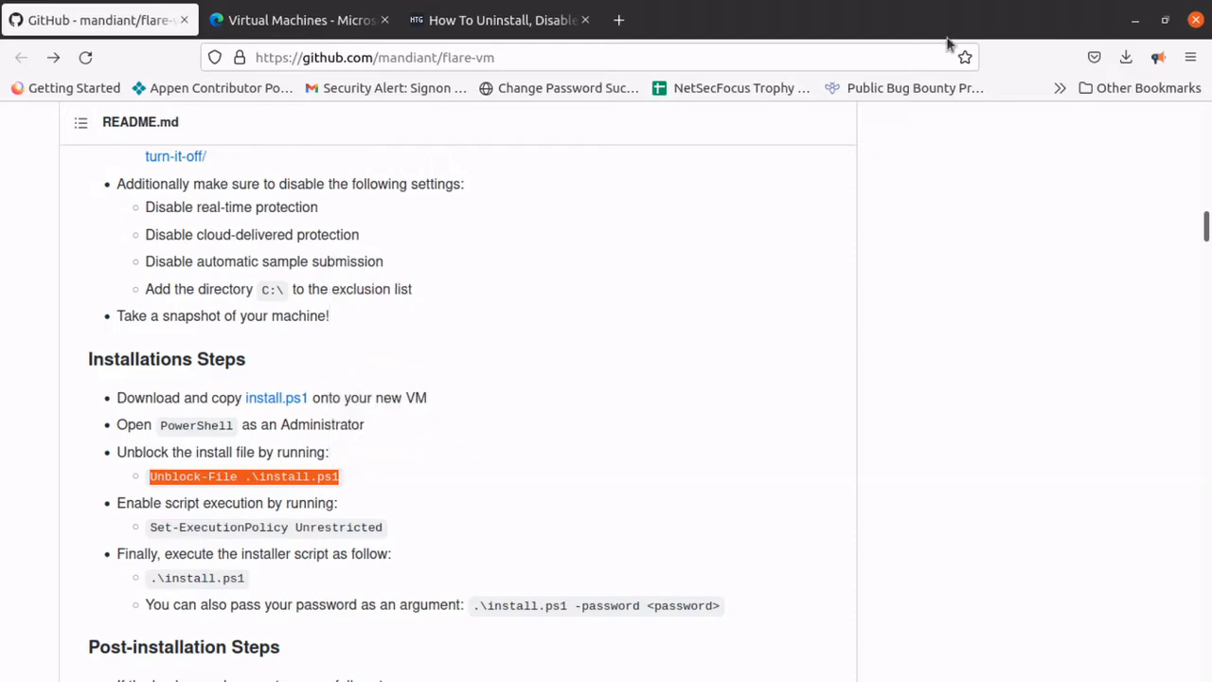
click(1137, 21)
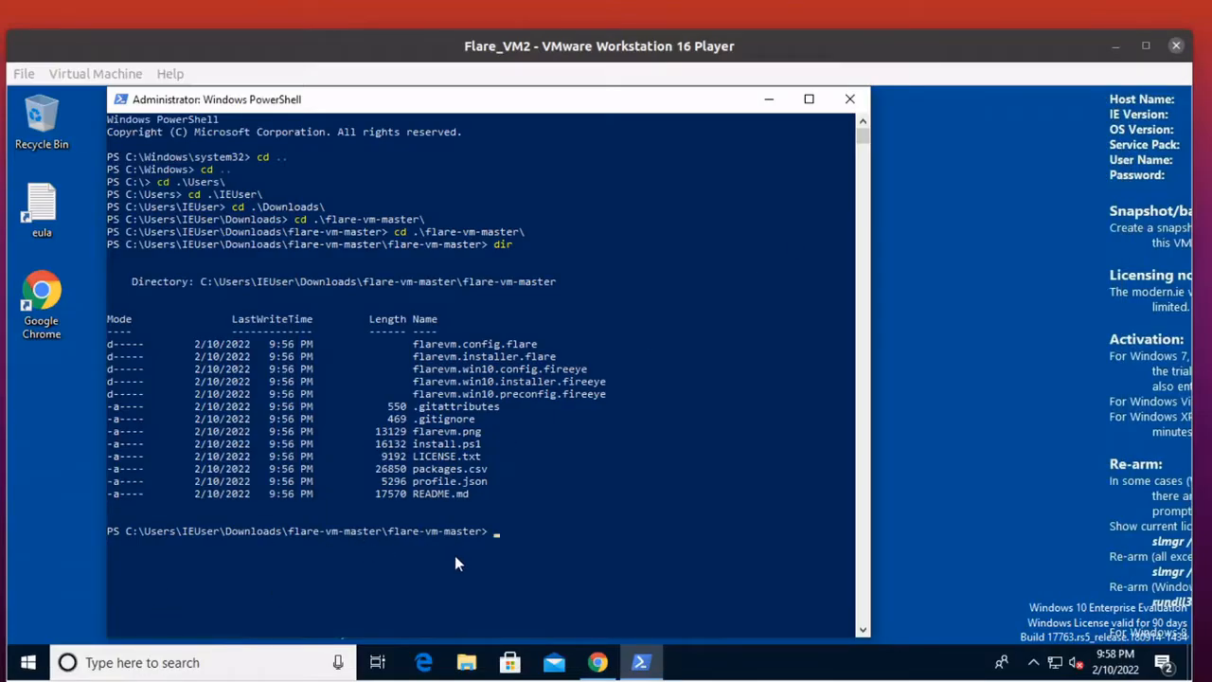
right_click(511, 529)
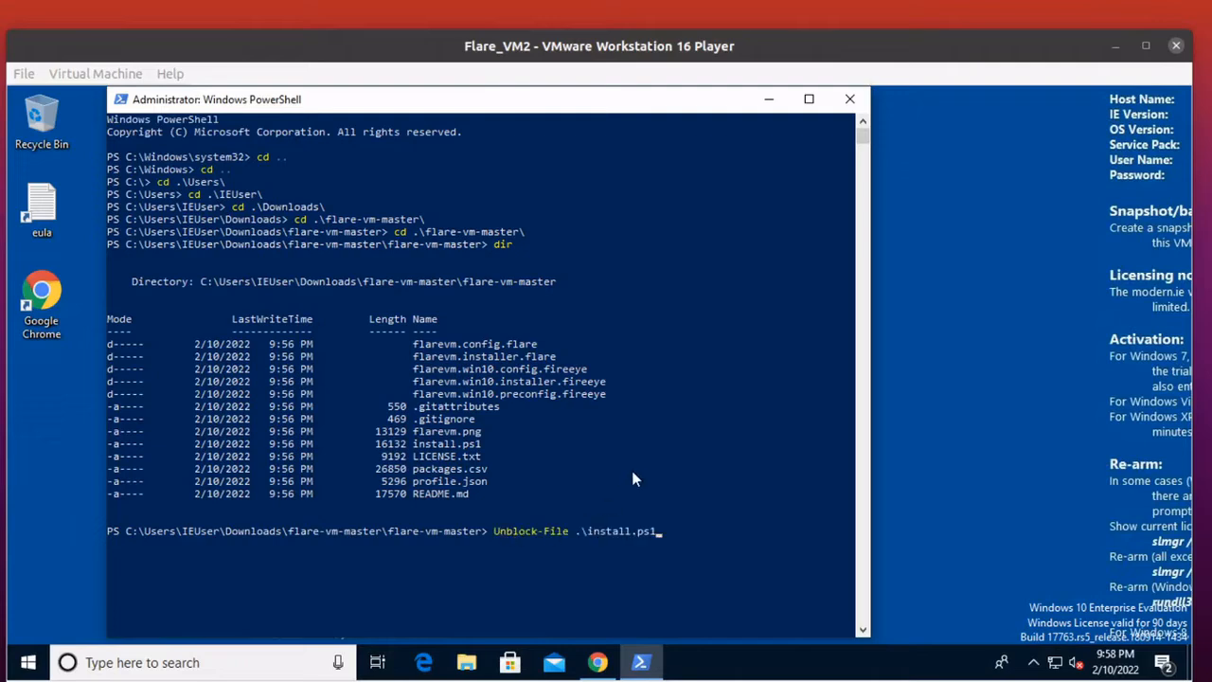
key(Return)
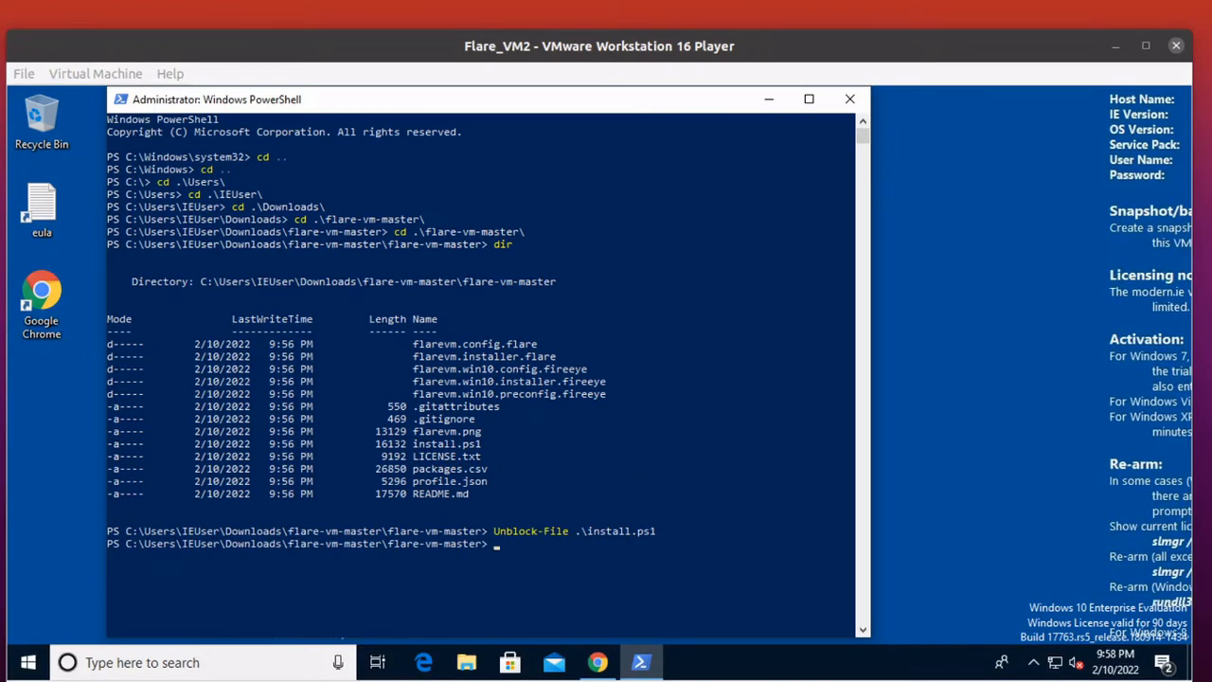
Copy Set-ExecutionPolicy Unrestricted from the README, run it in the VM's PowerShell, and answer Y to the policy change.
key(alt+Tab)
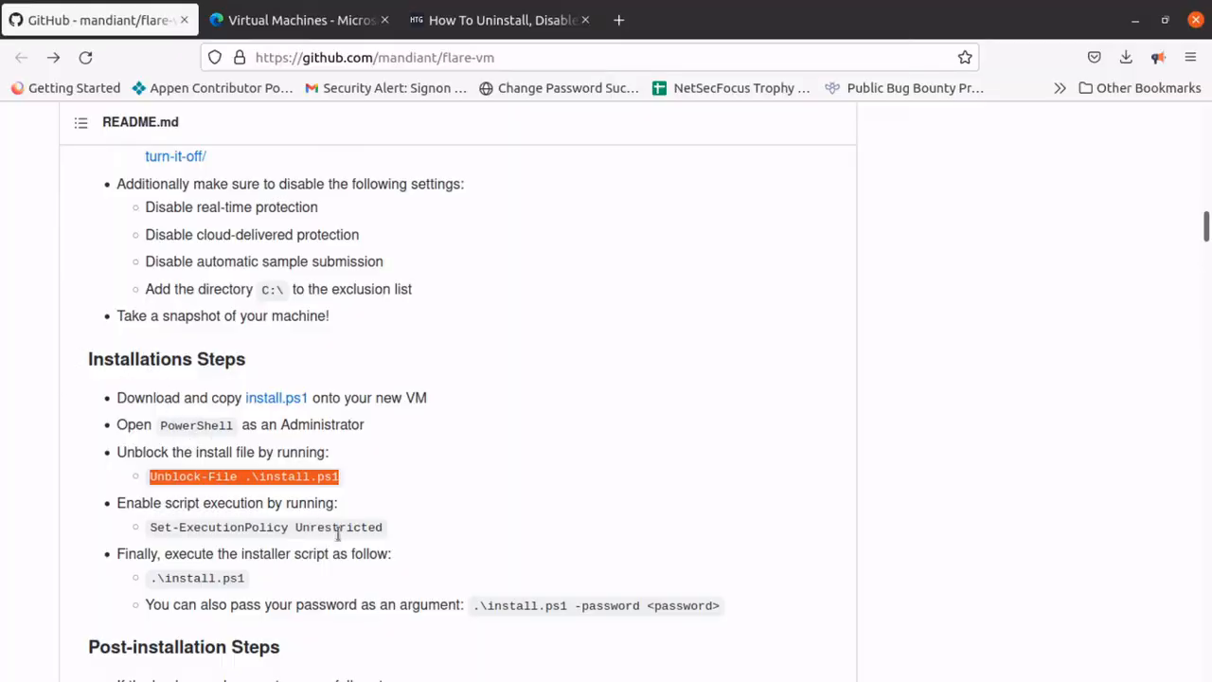
drag(389, 527, 148, 530)
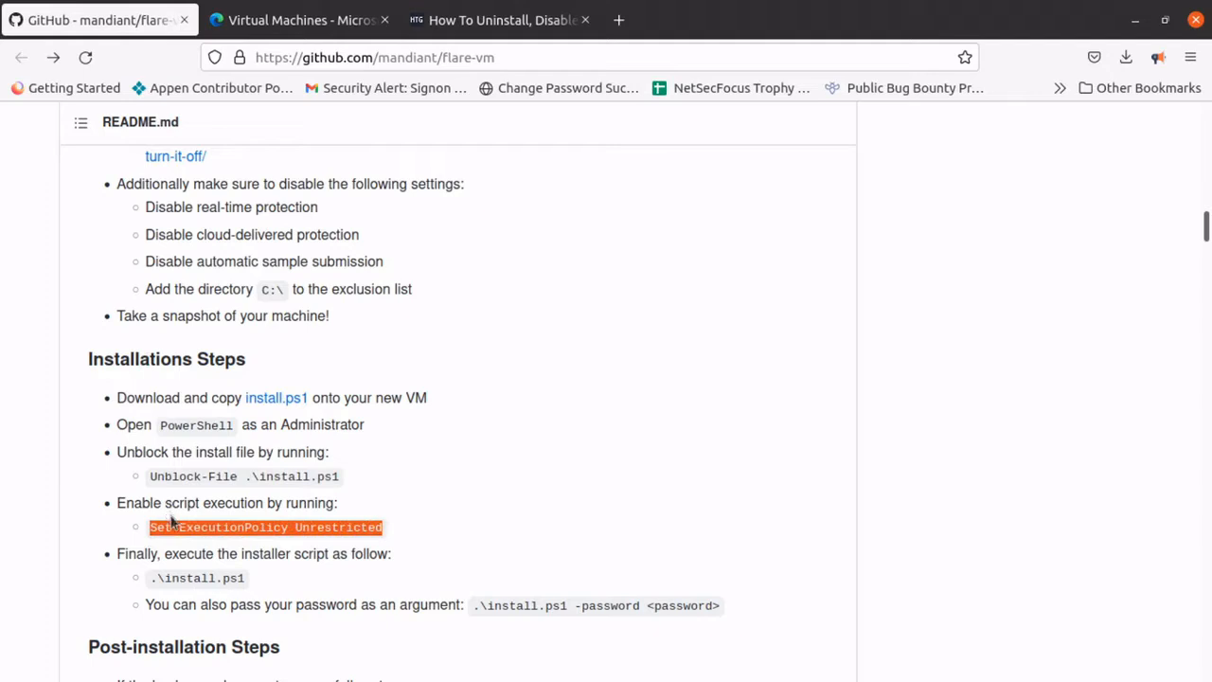
right_click(174, 527)
click(216, 333)
click(1132, 21)
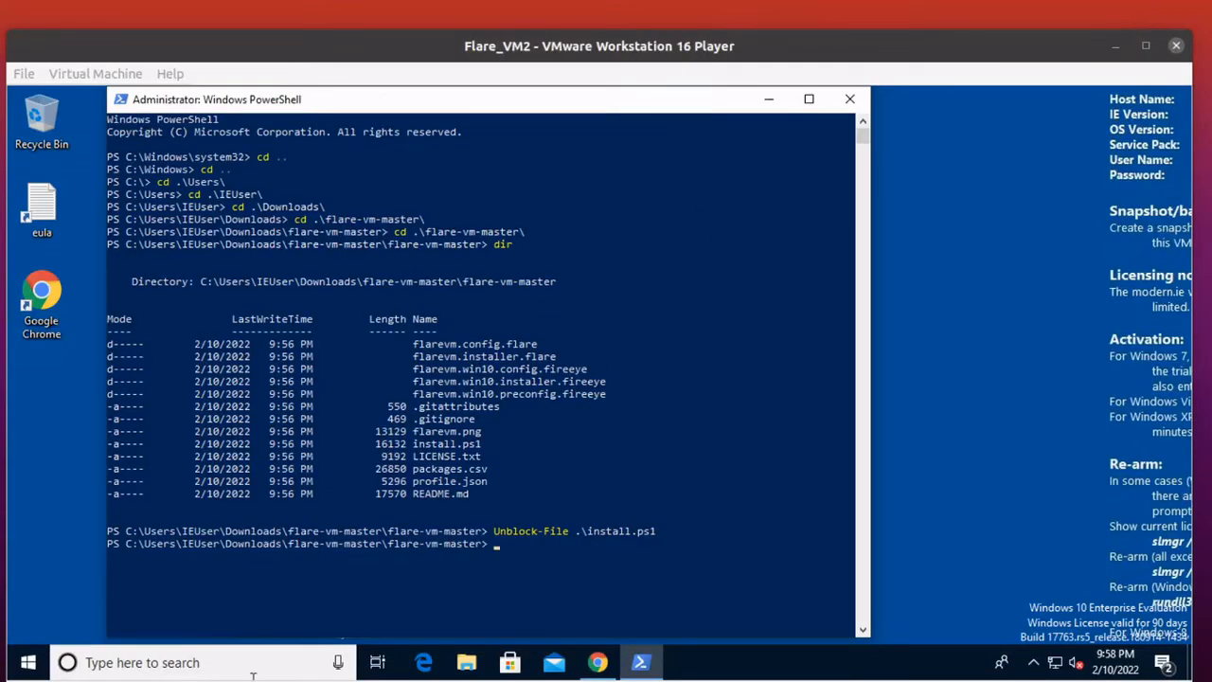
right_click(551, 547)
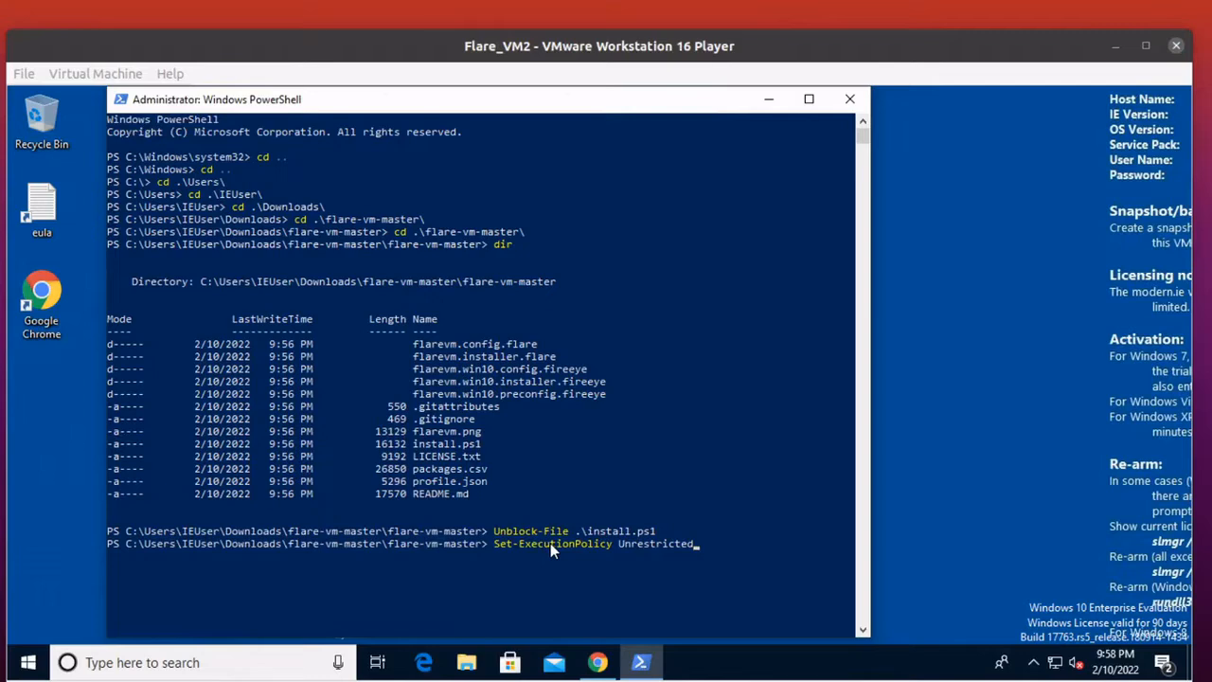
key(Return)
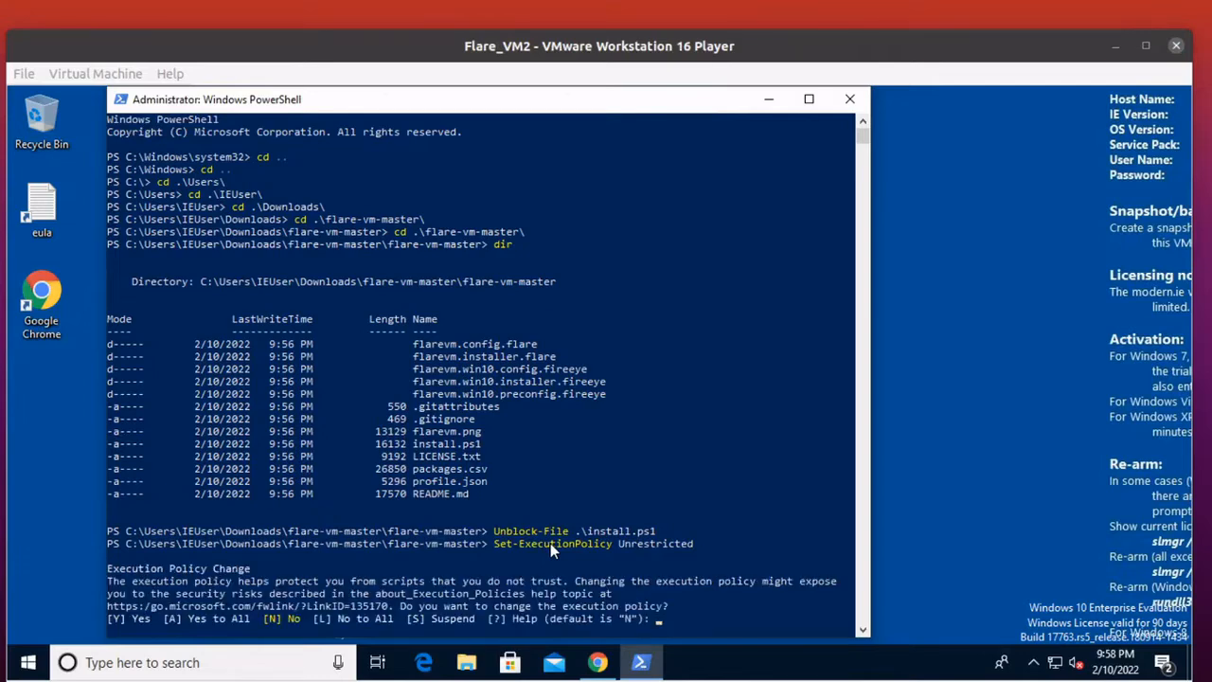
text(Y)
key(Return)
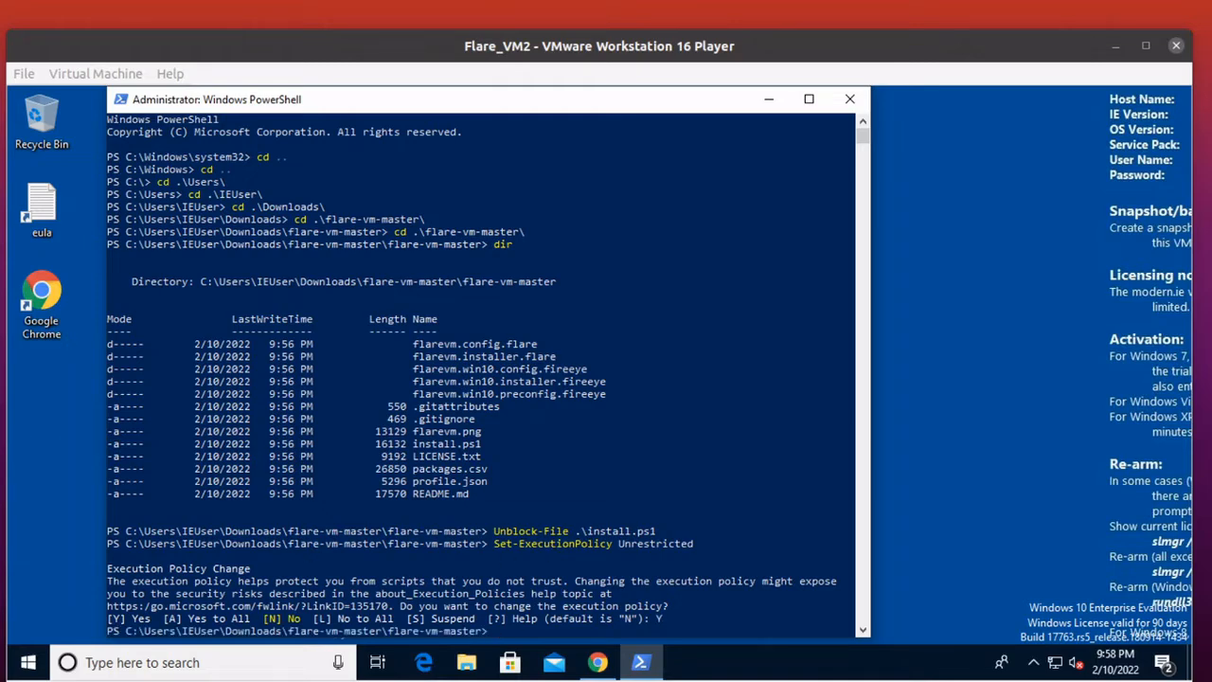
Copy the installer command .\install.ps1 from the README and run it in the VM's PowerShell.
key(alt+Tab)
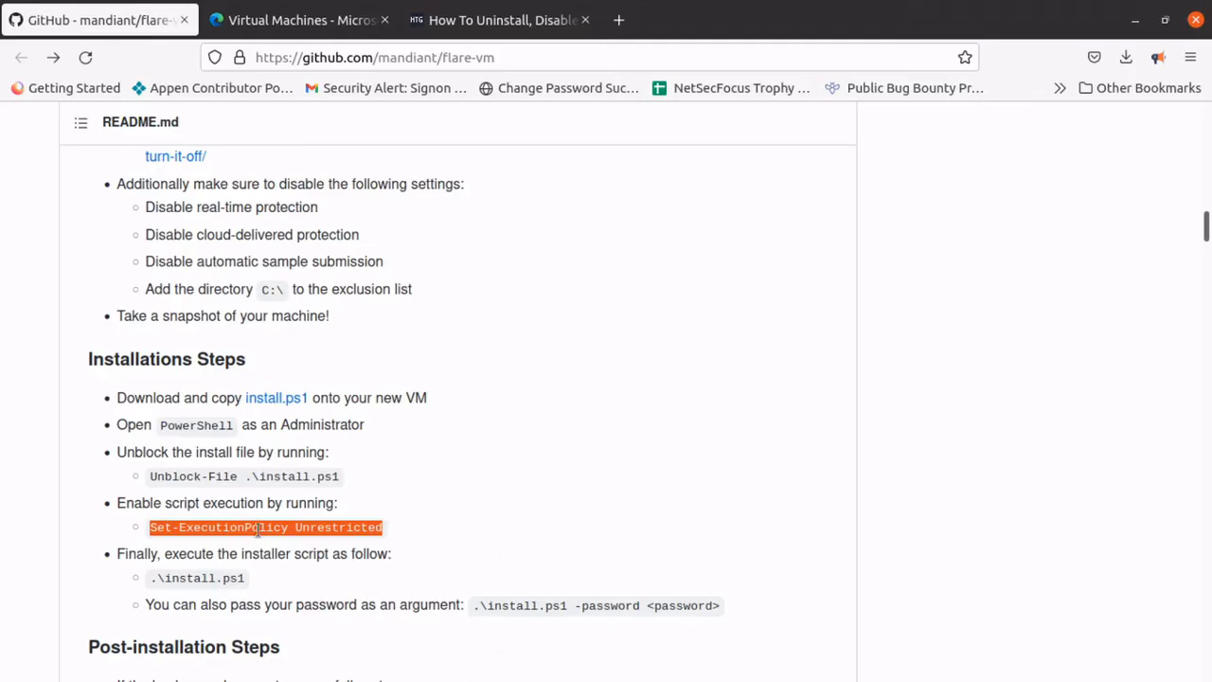
scroll(327, 547, down, 2)
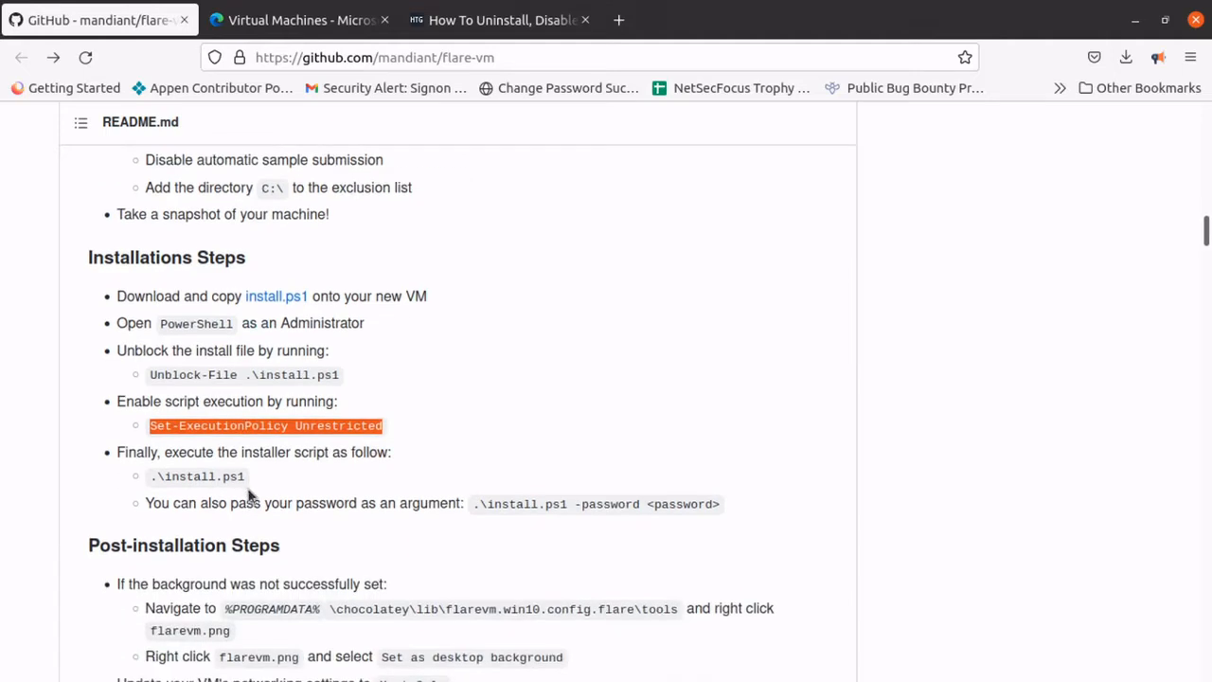
drag(248, 479, 139, 475)
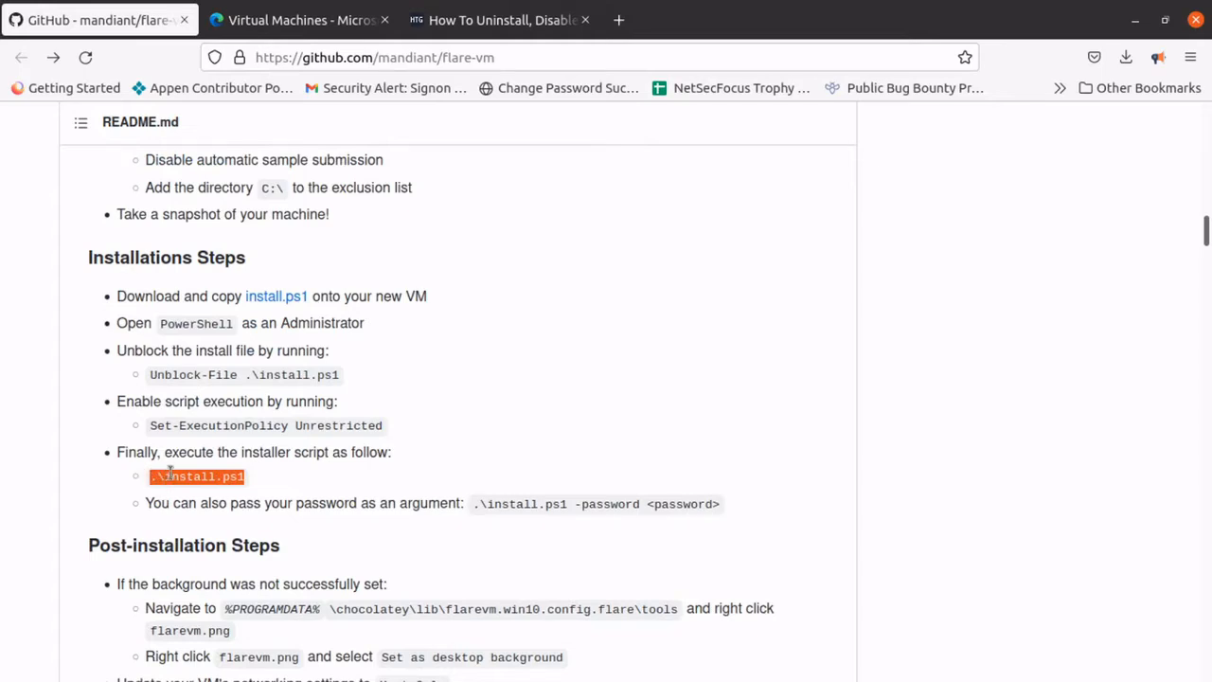
right_click(171, 474)
click(272, 275)
click(1135, 19)
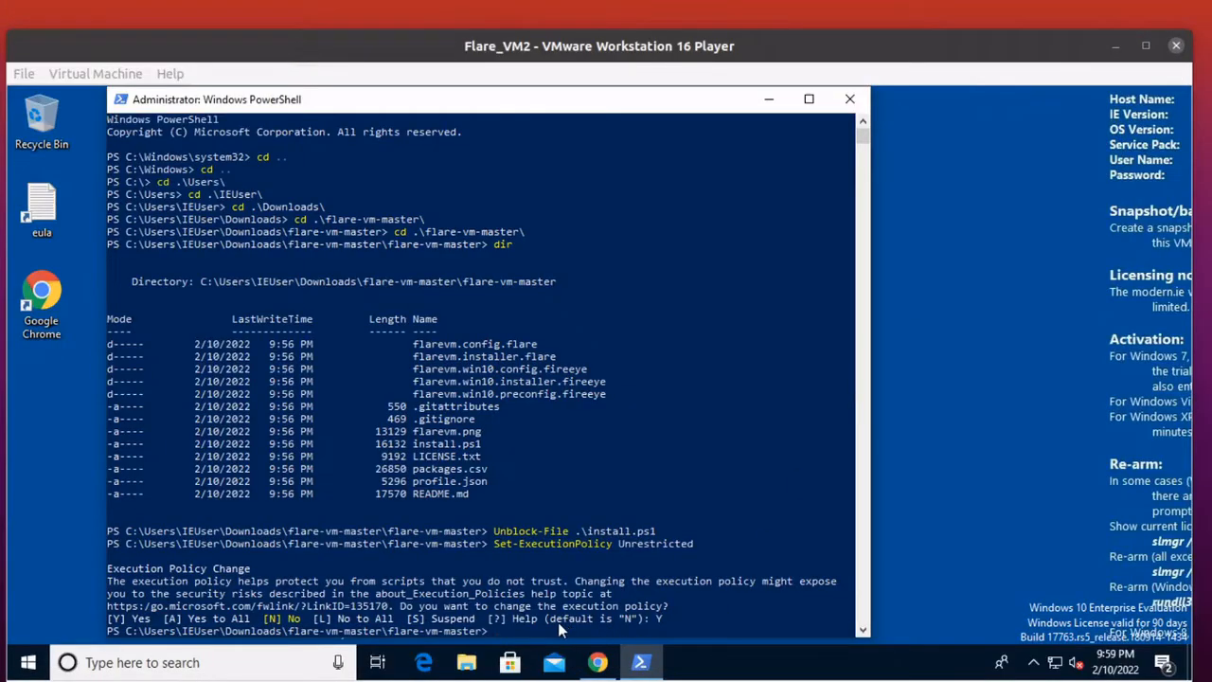
right_click(528, 624)
key(Return)
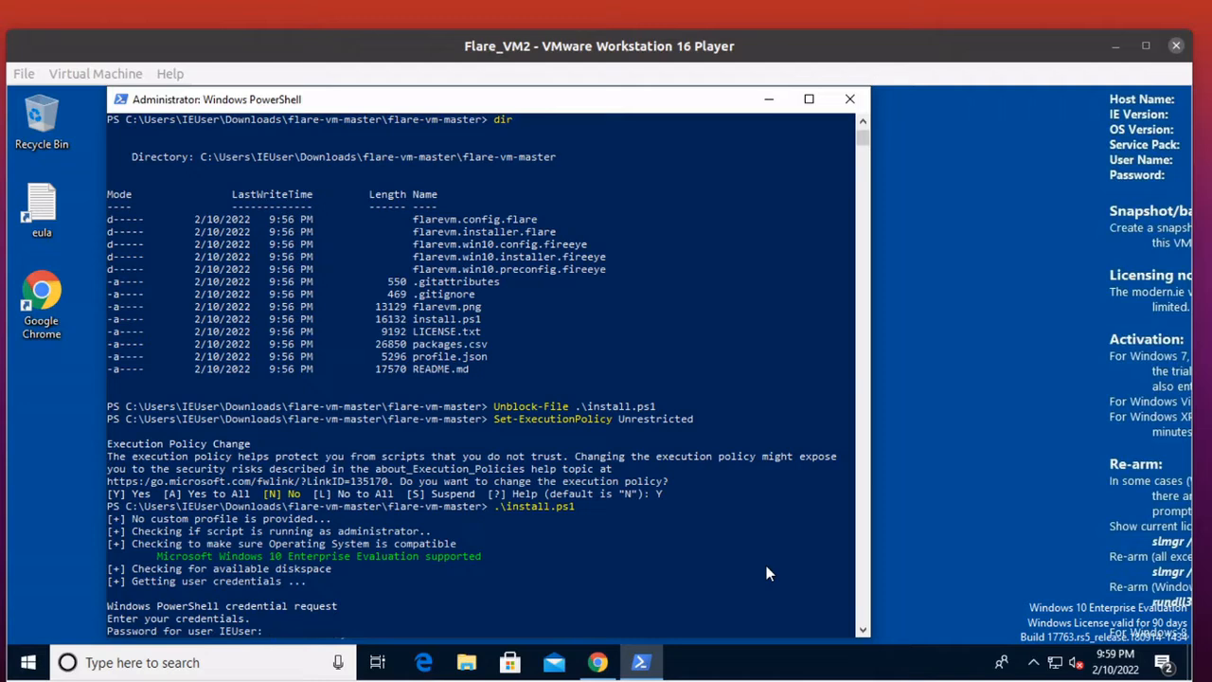
Enter the Windows account password at the installer's credential request and submit it.
text(*****)
text(****)
key(Return)
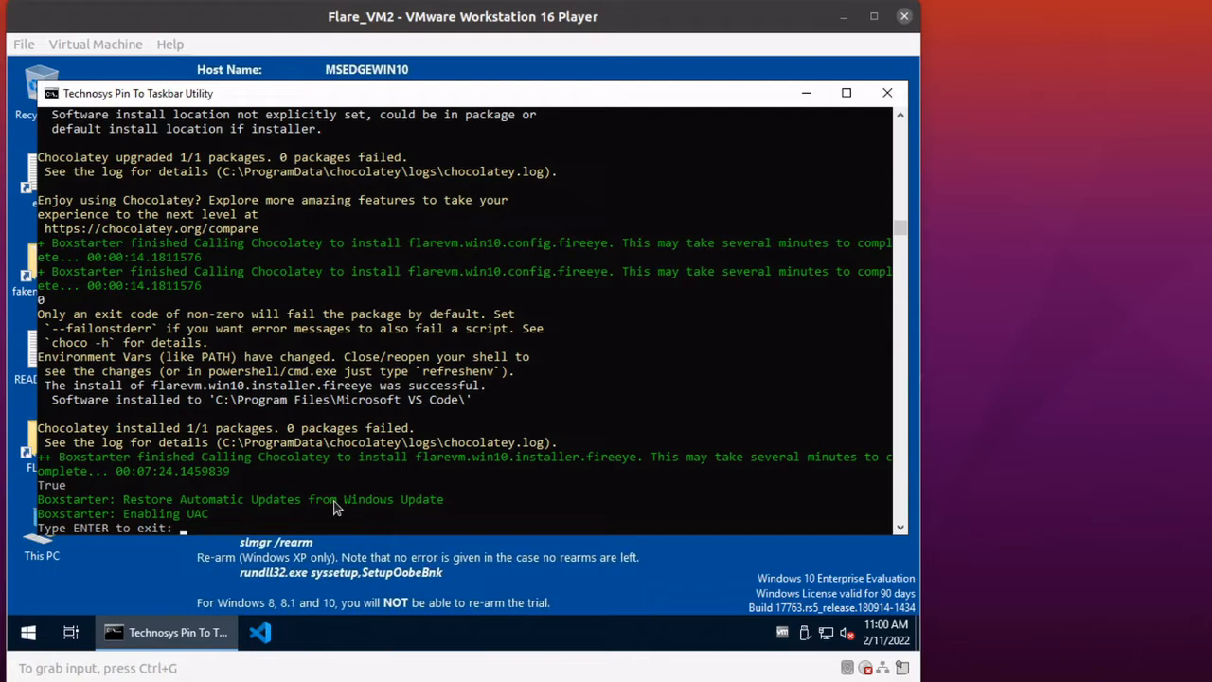
Answer the exit prompt in the finished installer's console so that it closes.
click(308, 526)
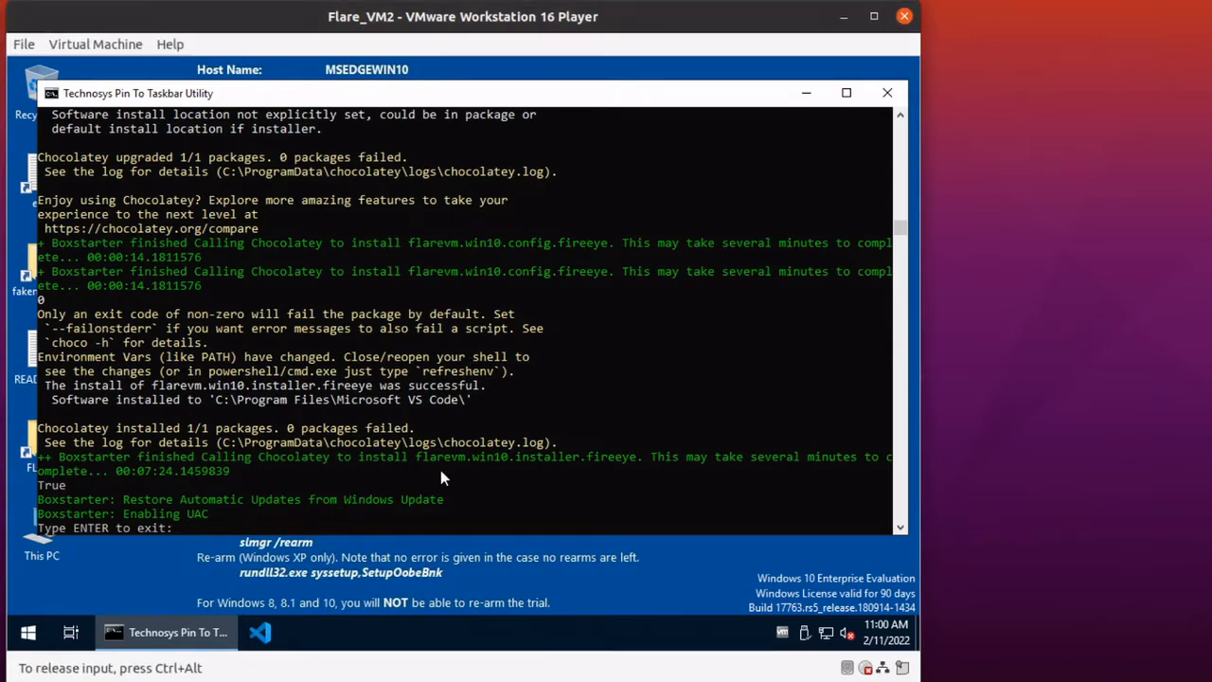
text(ENTER)
key(Return)
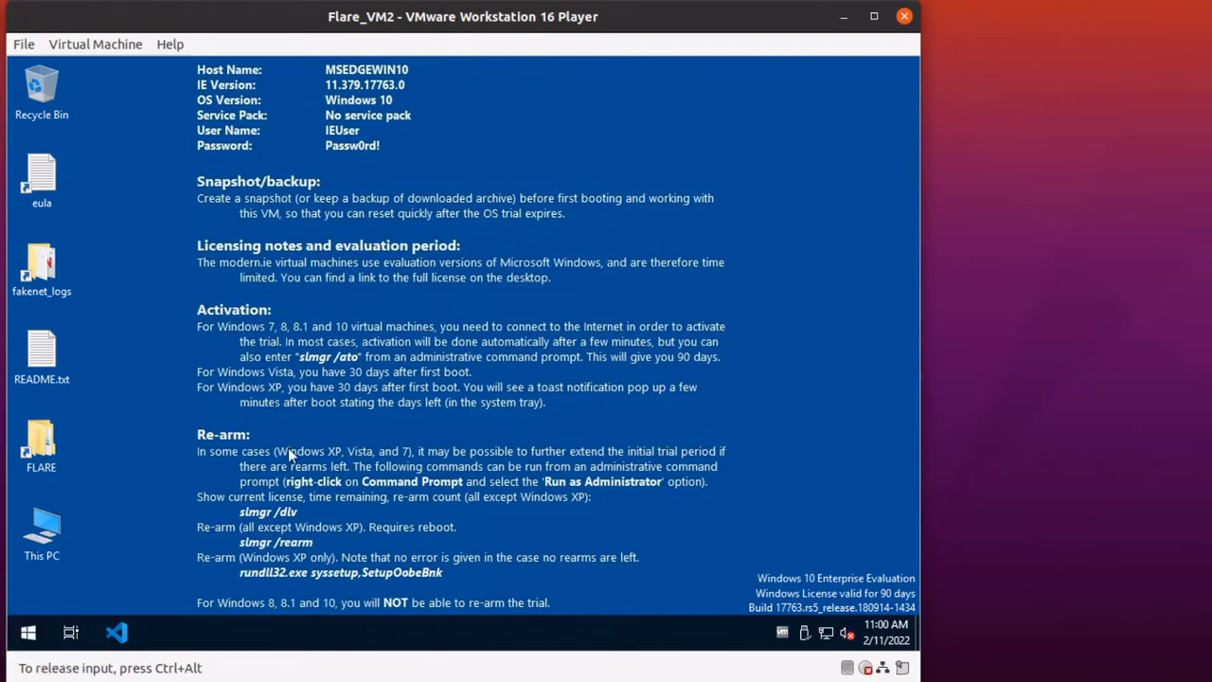
Maximize the virtual machine window and restart the Windows guest from its own power options.
drag(653, 19, 774, 2)
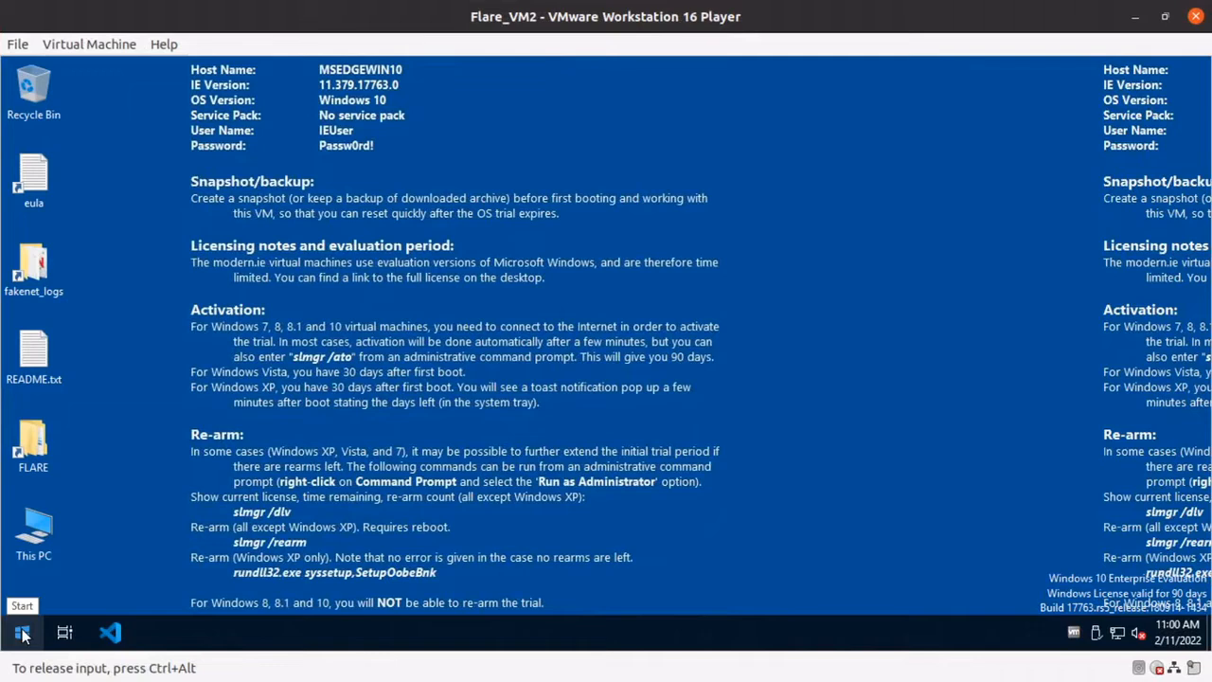
click(99, 48)
mouse_move(256, 137)
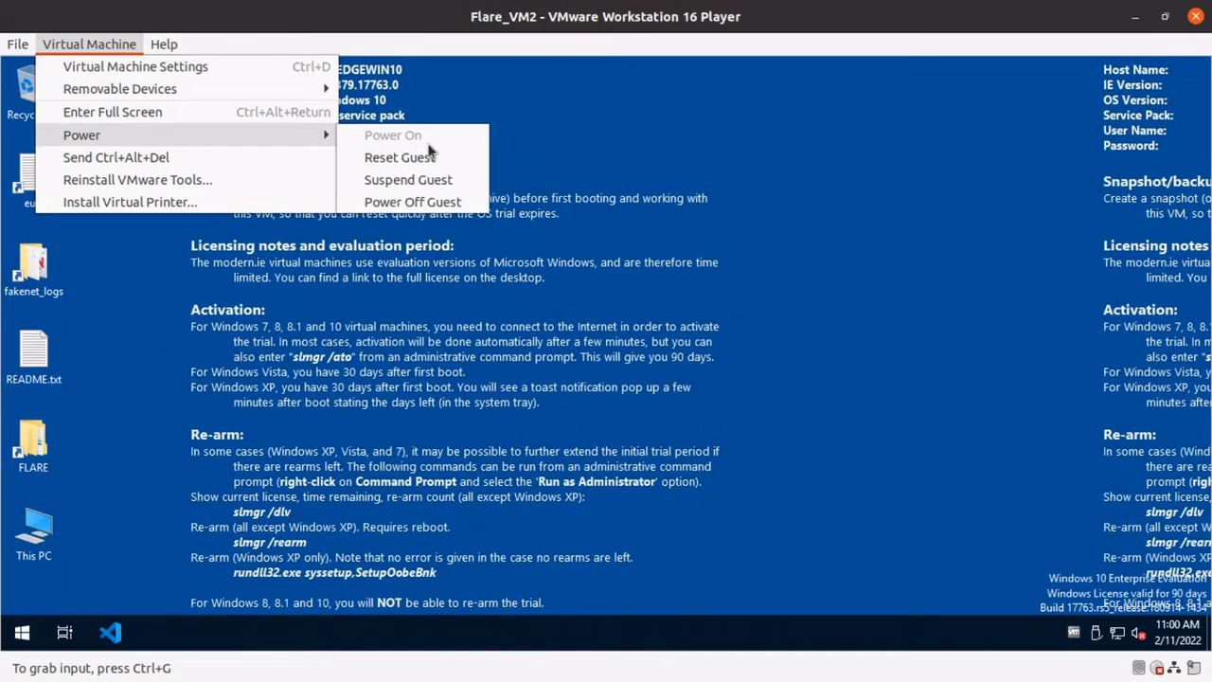
click(24, 632)
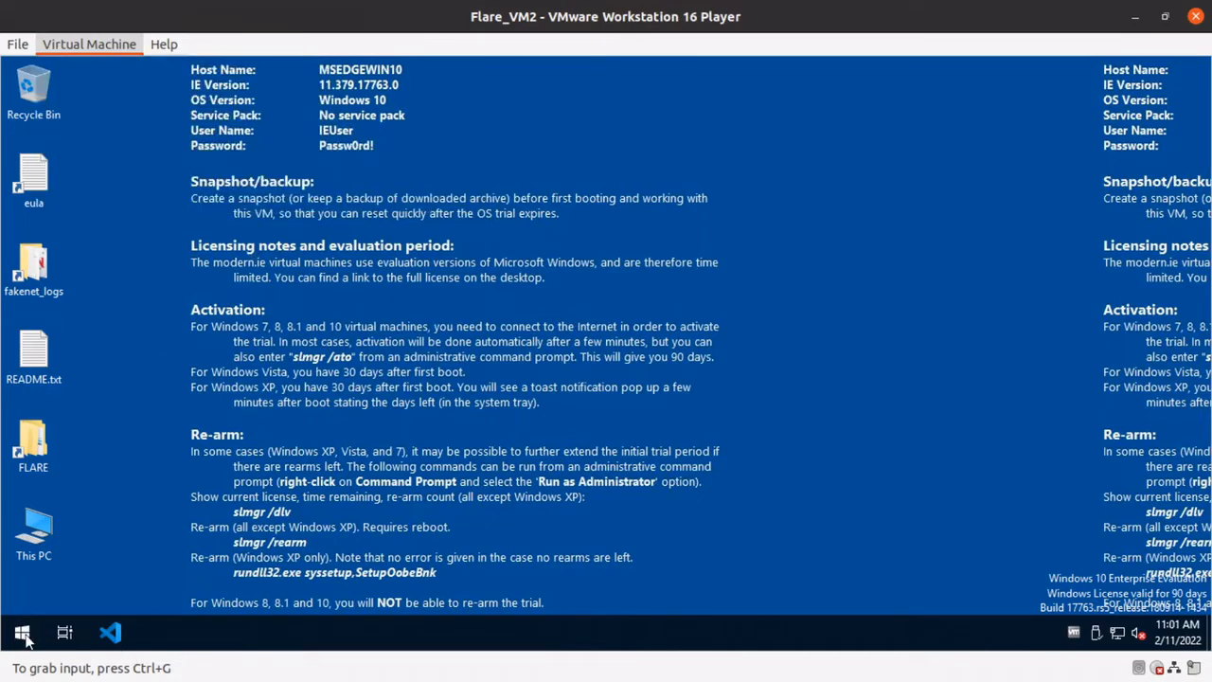
click(24, 633)
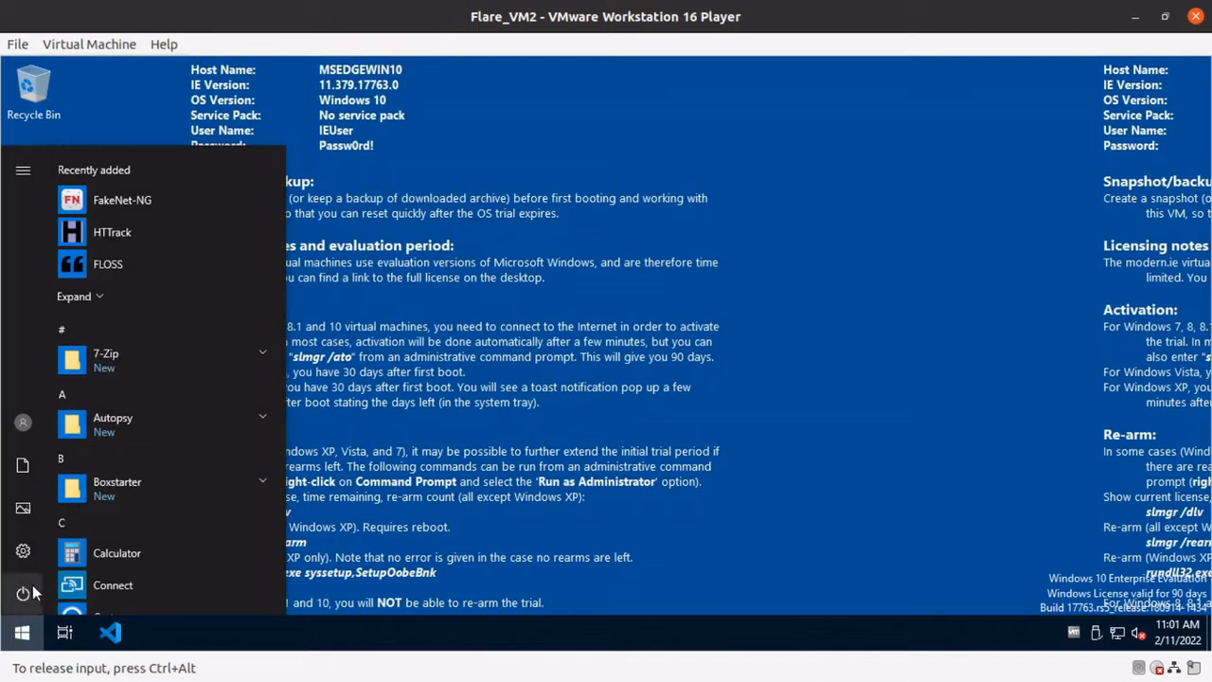
click(25, 595)
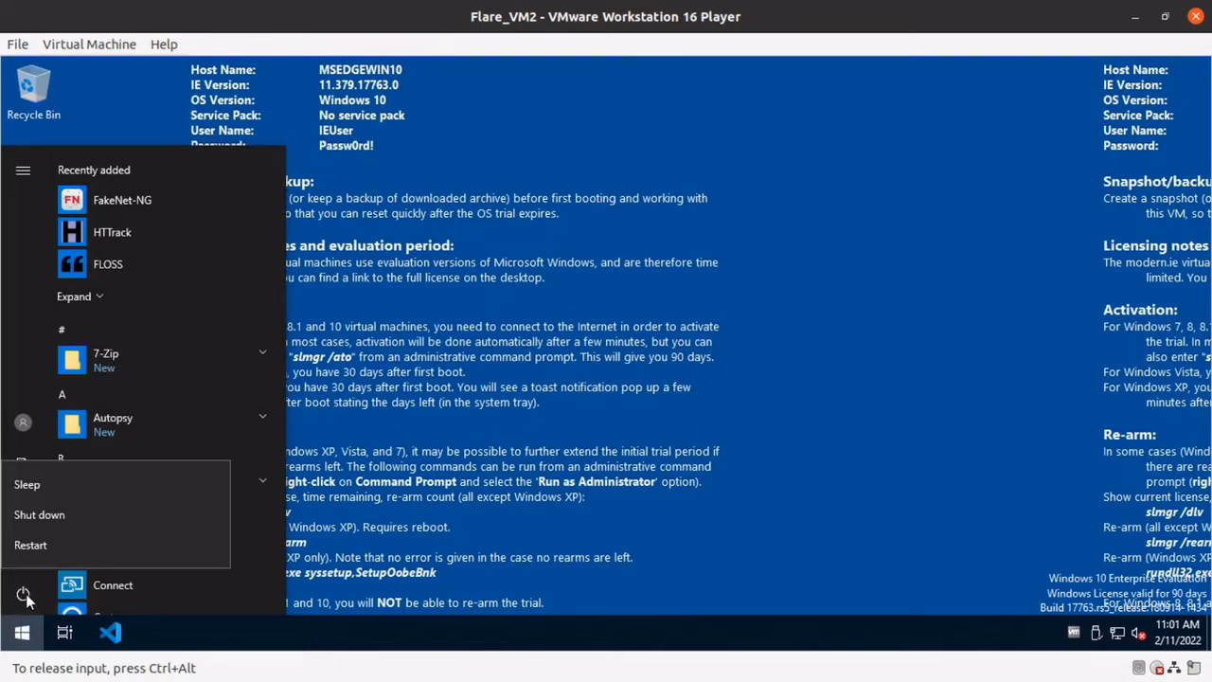
click(92, 546)
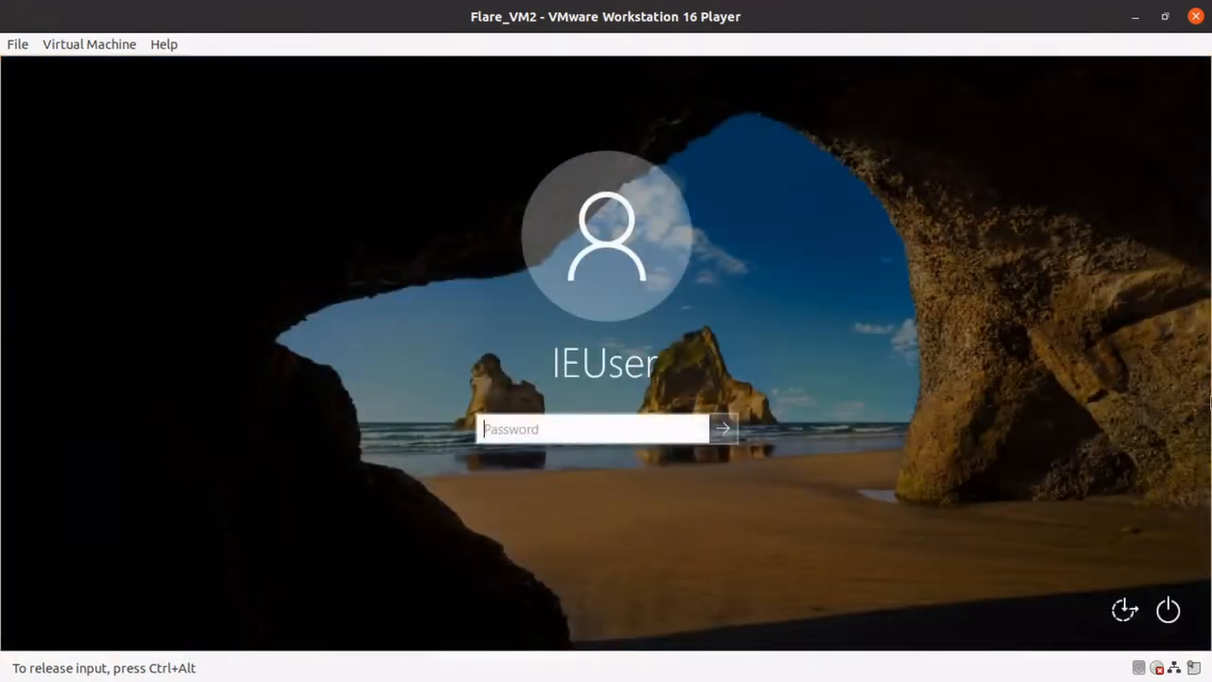
Sign in to the restarted Windows guest by entering the account password.
click(585, 434)
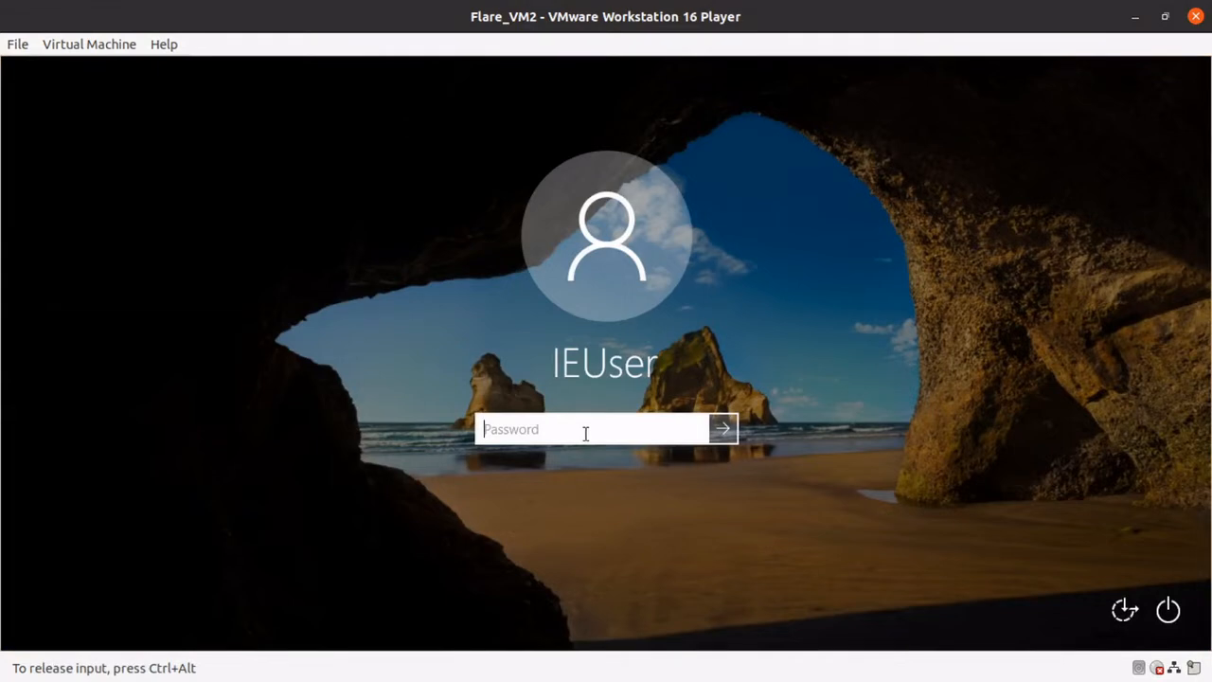
text(Passw0rd!)
key(Return)
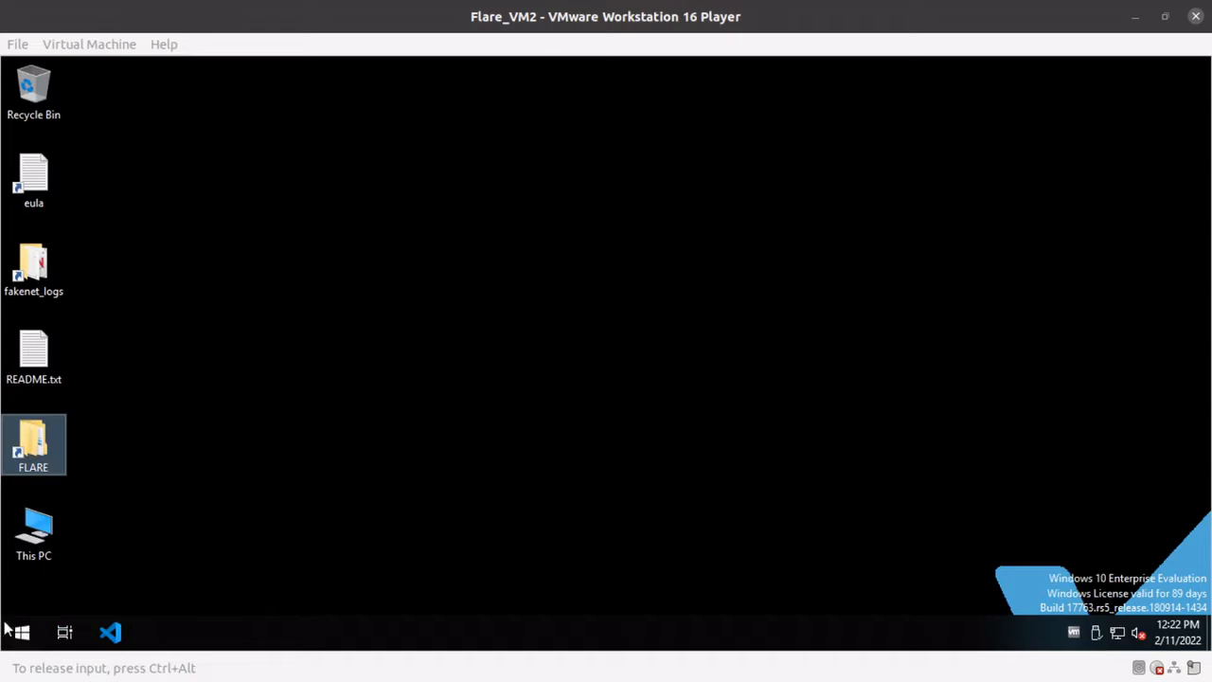
Search the guest's installed programs for "cy" and open CyberChef.
click(21, 632)
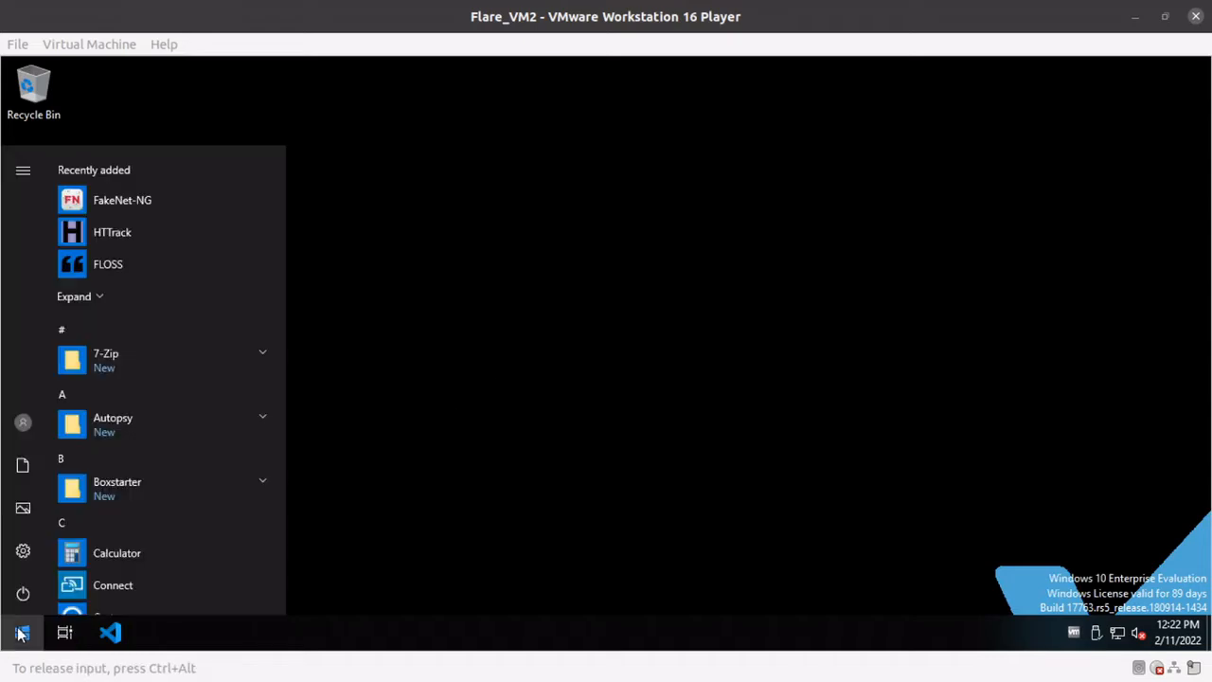
text(cygwin)
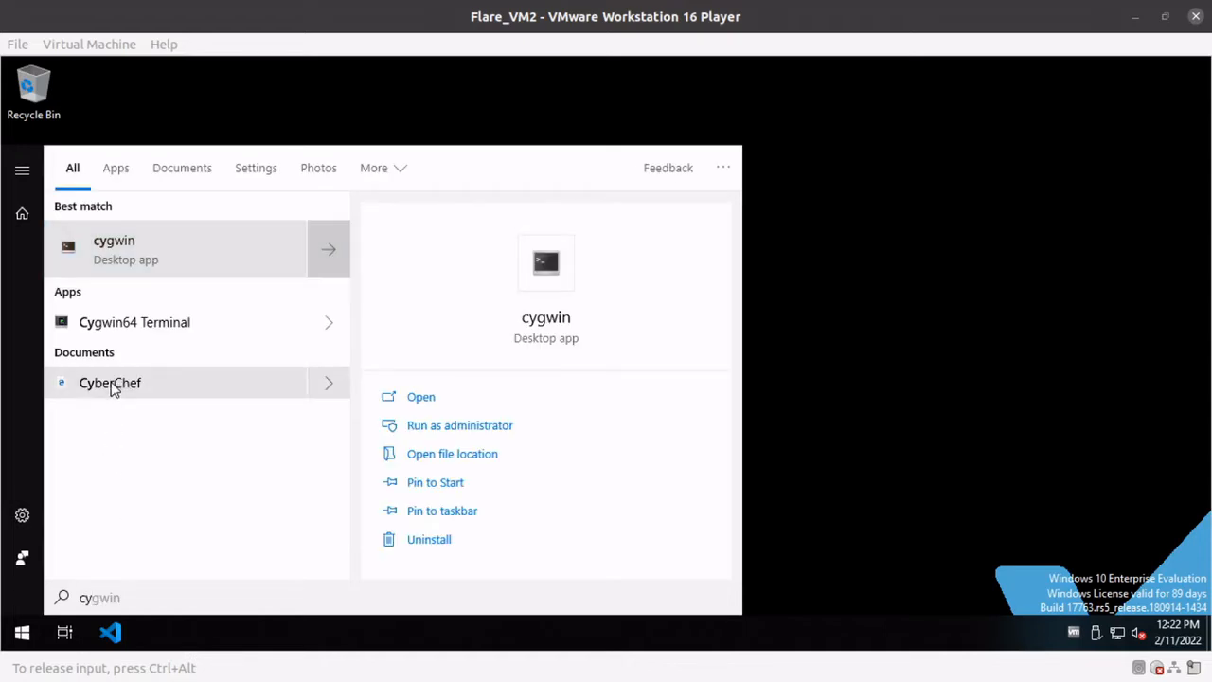
click(111, 383)
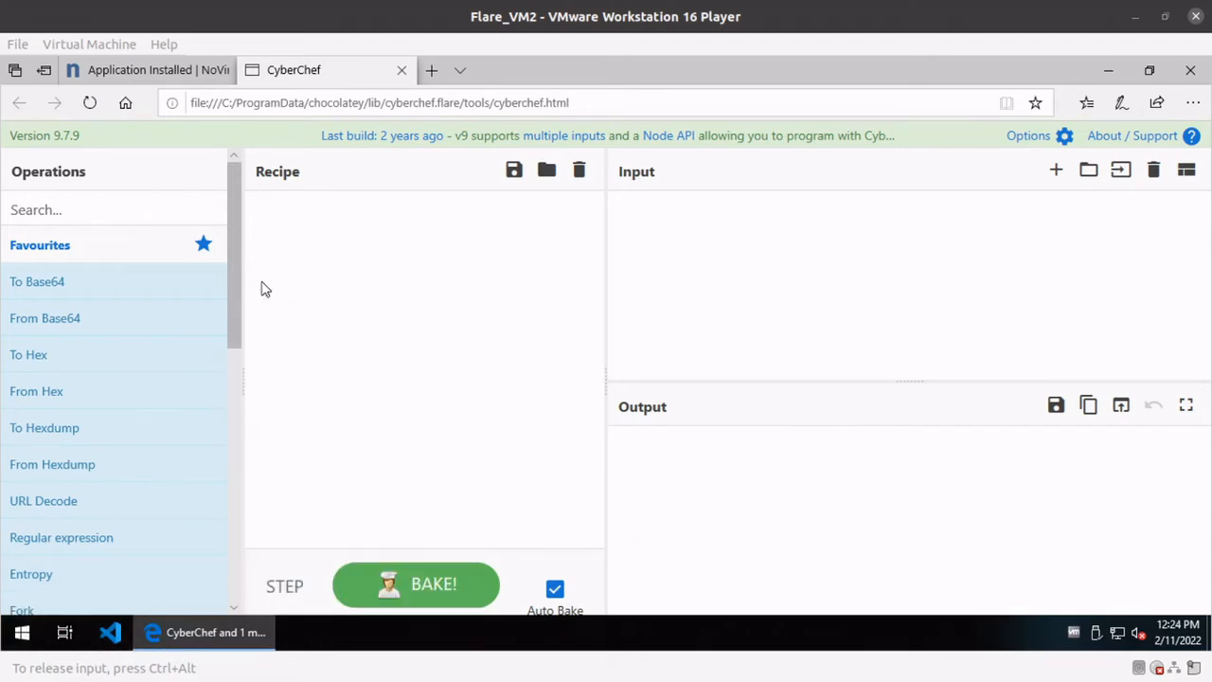
Review the guest's alphabetical list of installed programs from 7-Zip through Wireshark.
click(21, 632)
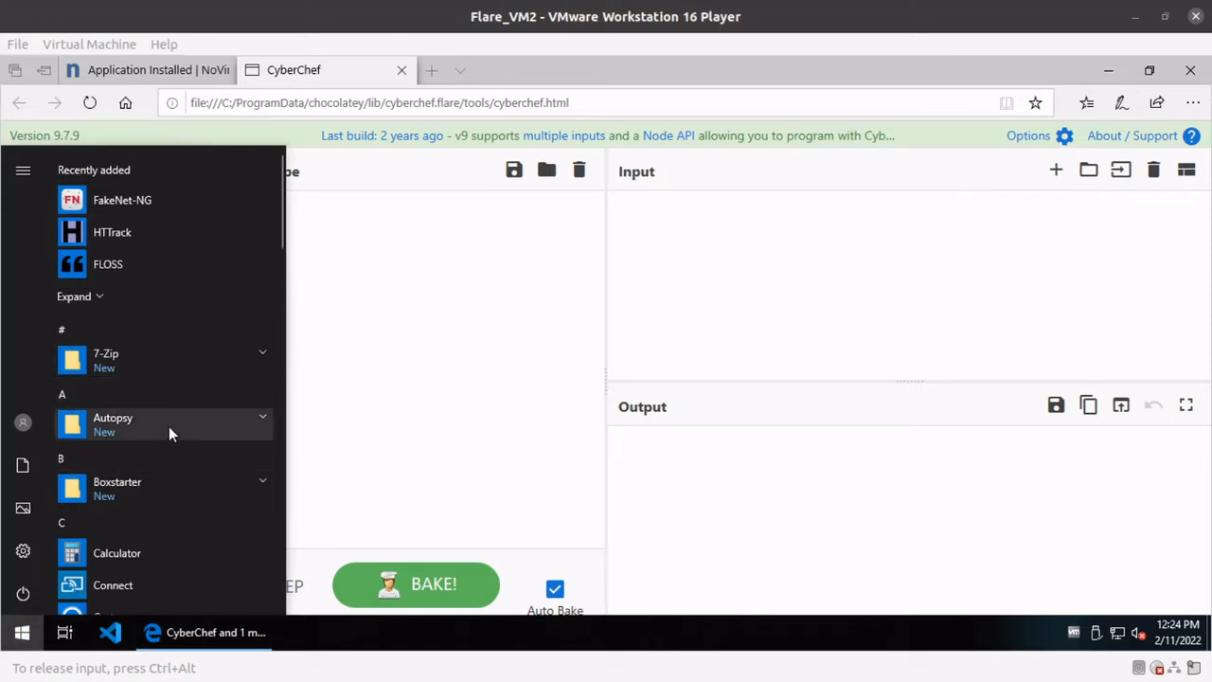
scroll(168, 426, down, 4)
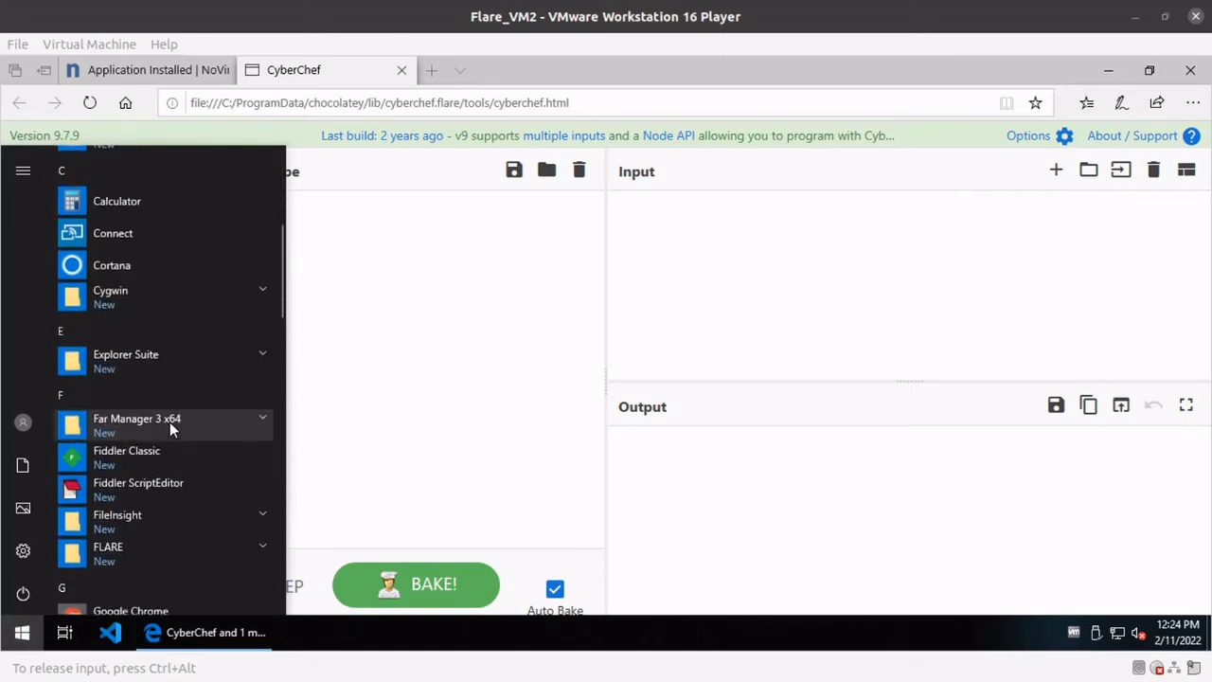
scroll(169, 421, down, 2)
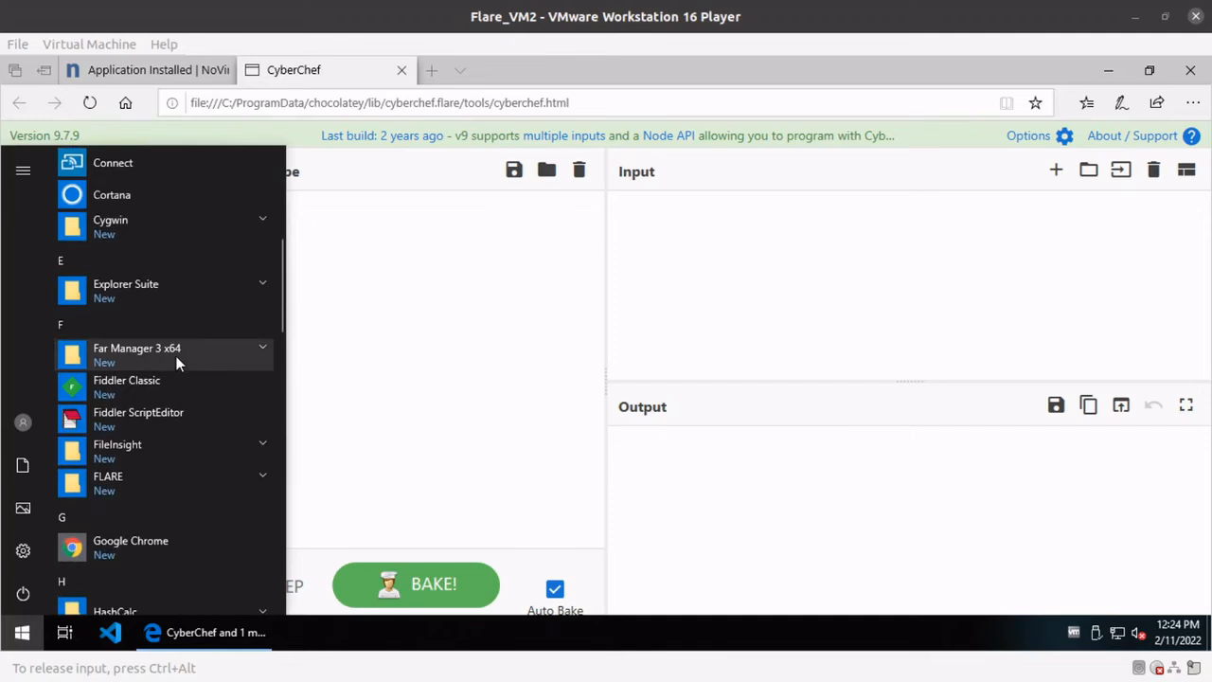
scroll(176, 355, down, 4)
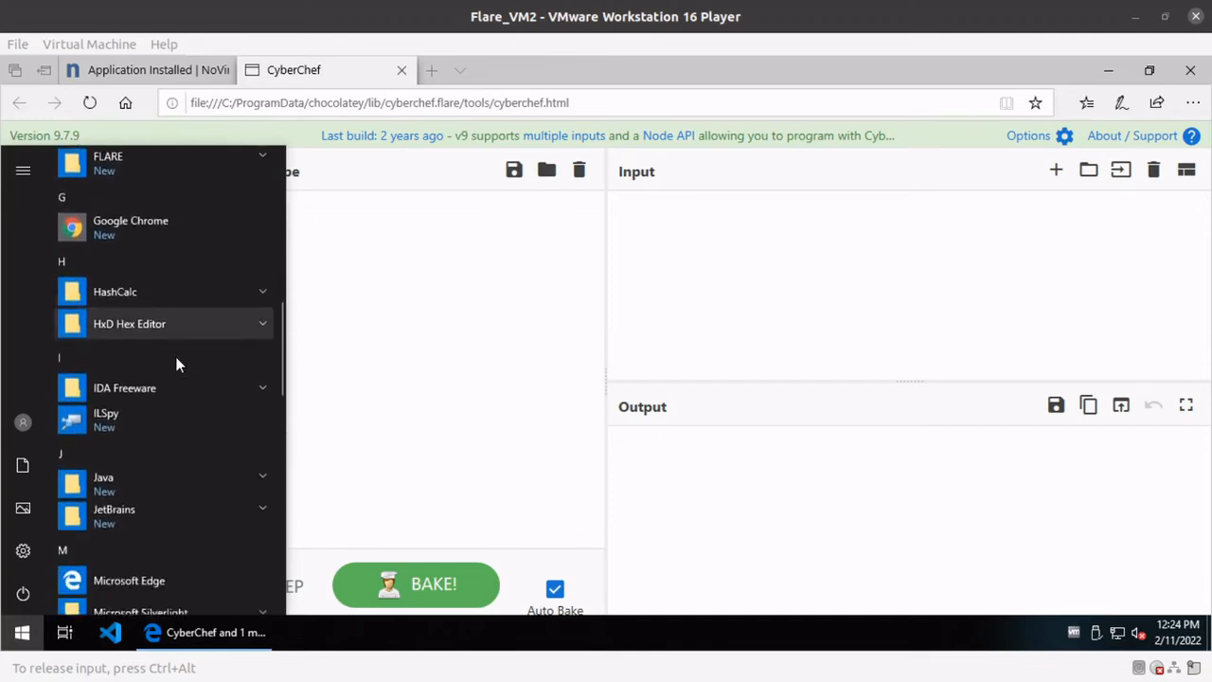
scroll(175, 356, down, 2)
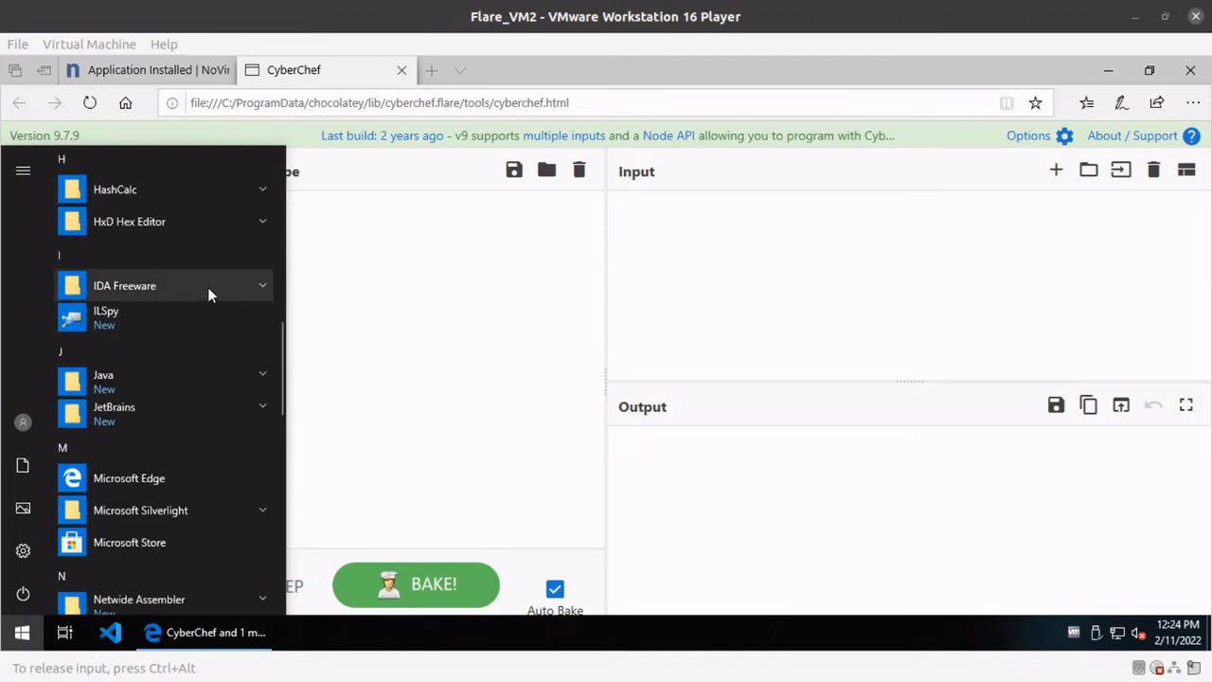
scroll(197, 409, down, 1)
scroll(197, 407, down, 3)
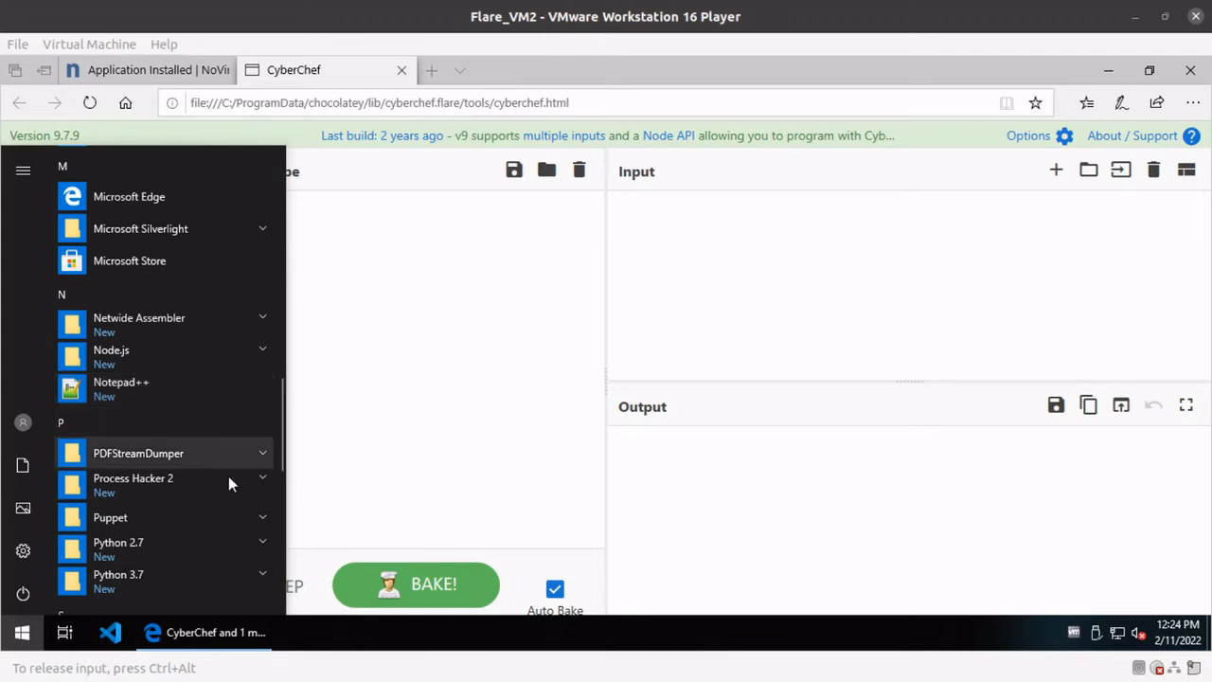
scroll(222, 481, down, 1)
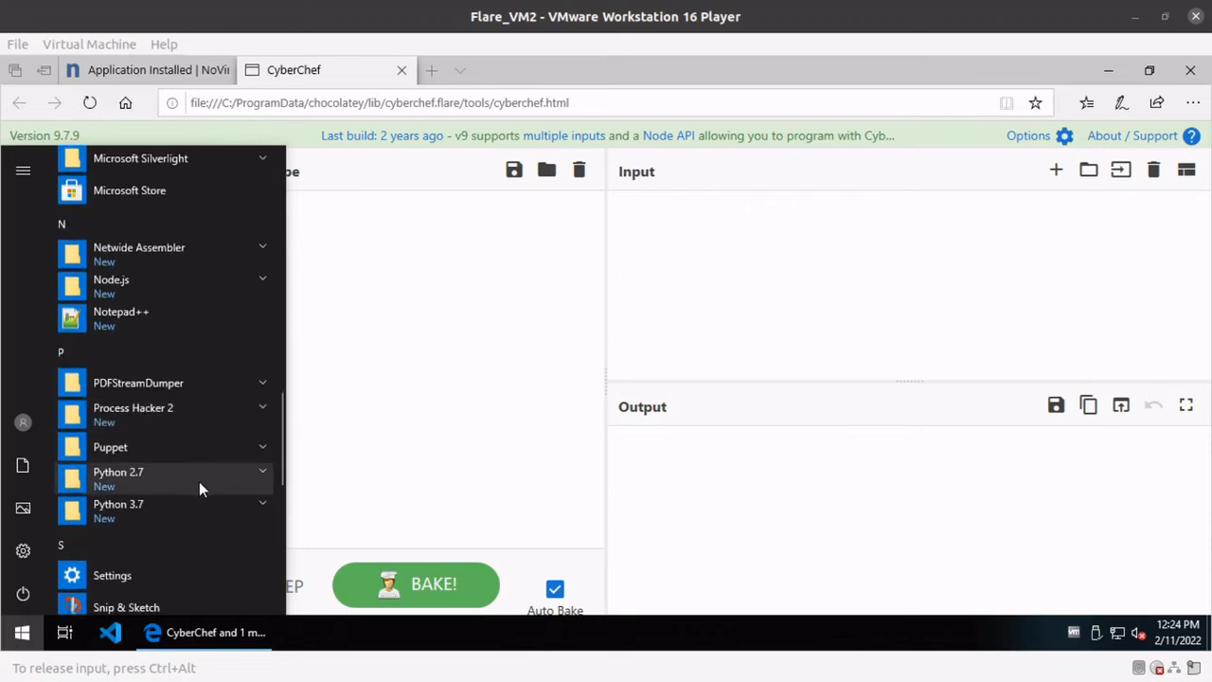
scroll(220, 489, down, 1)
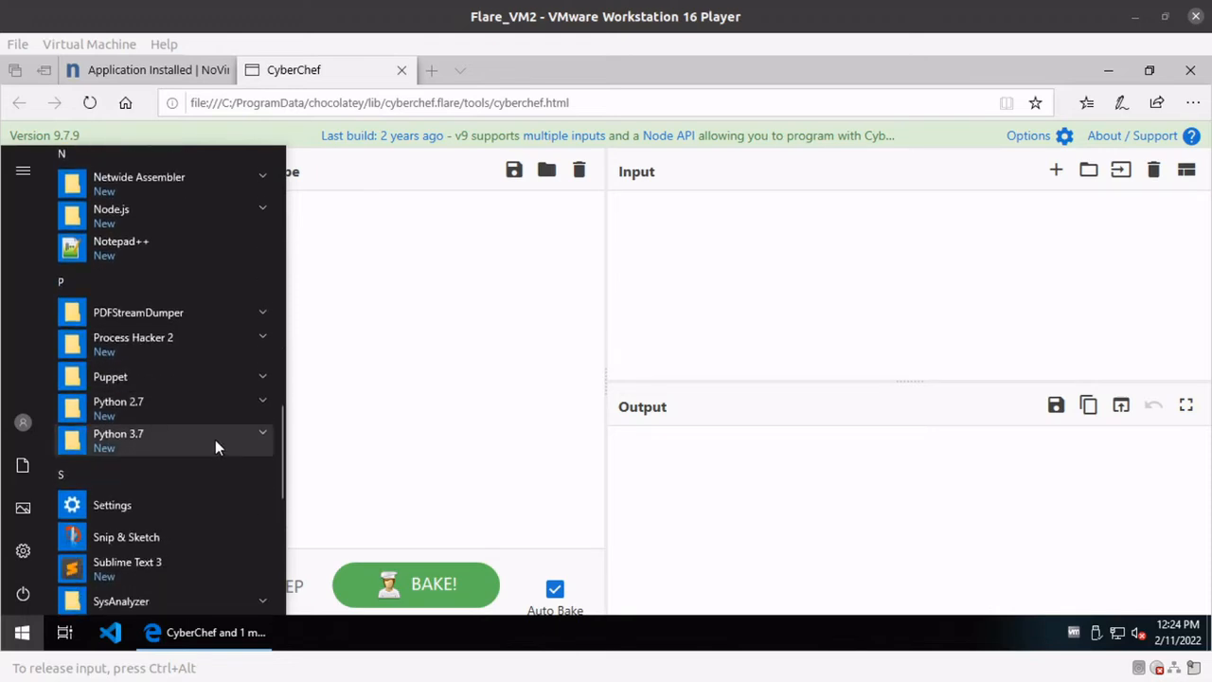
scroll(215, 447, down, 1)
scroll(214, 440, down, 1)
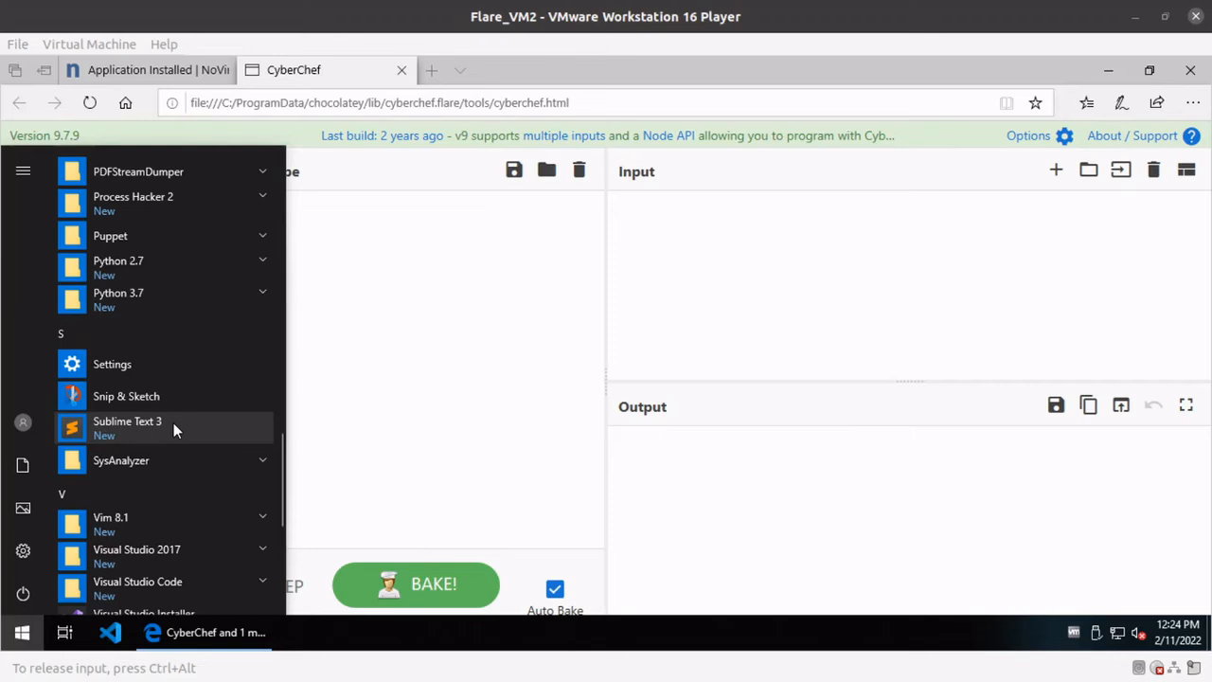
scroll(186, 419, down, 1)
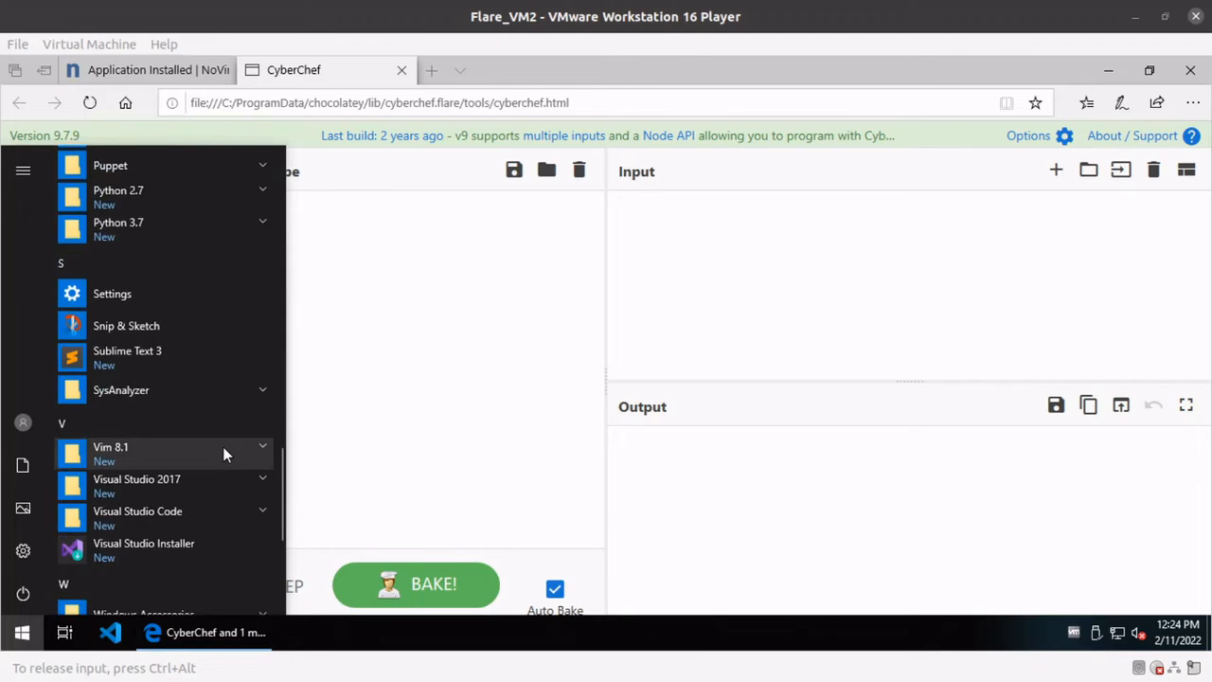
scroll(224, 443, down, 1)
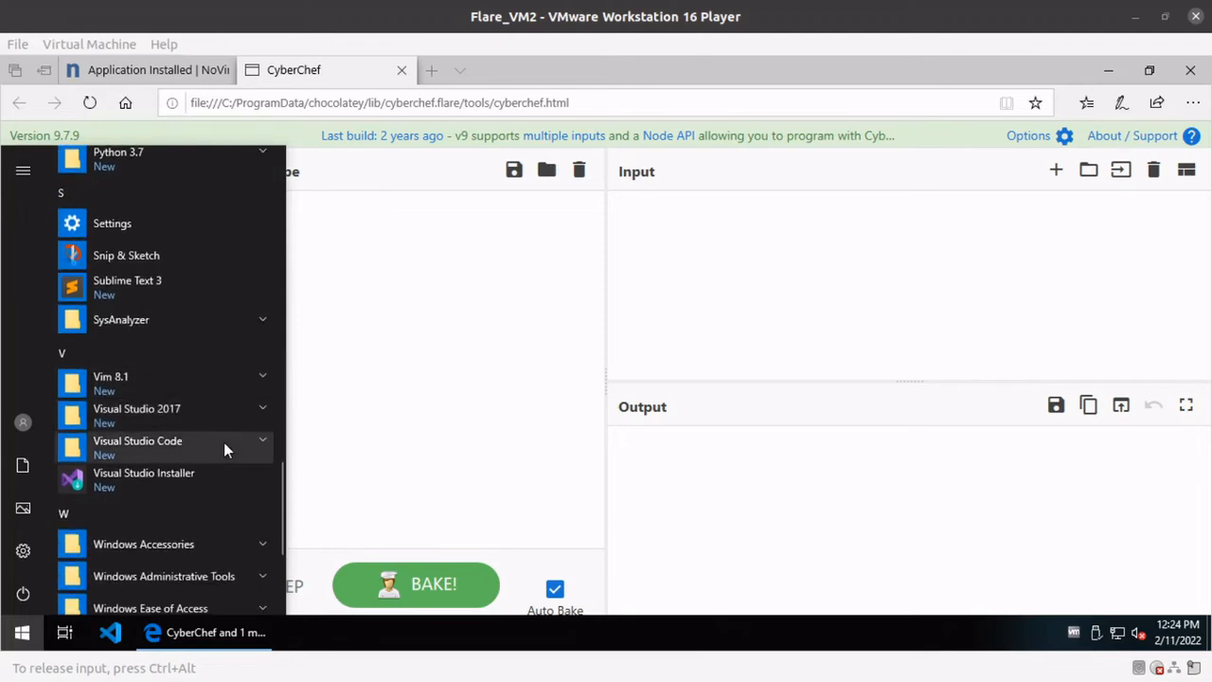
scroll(209, 427, down, 1)
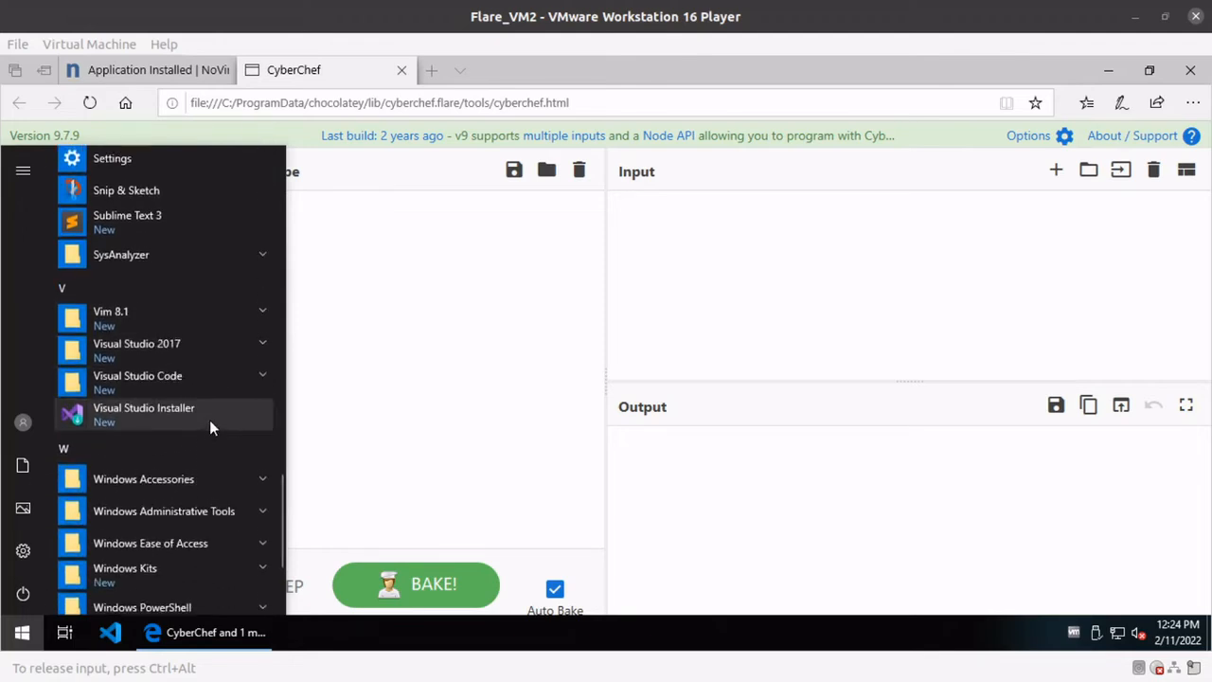
scroll(208, 382, down, 3)
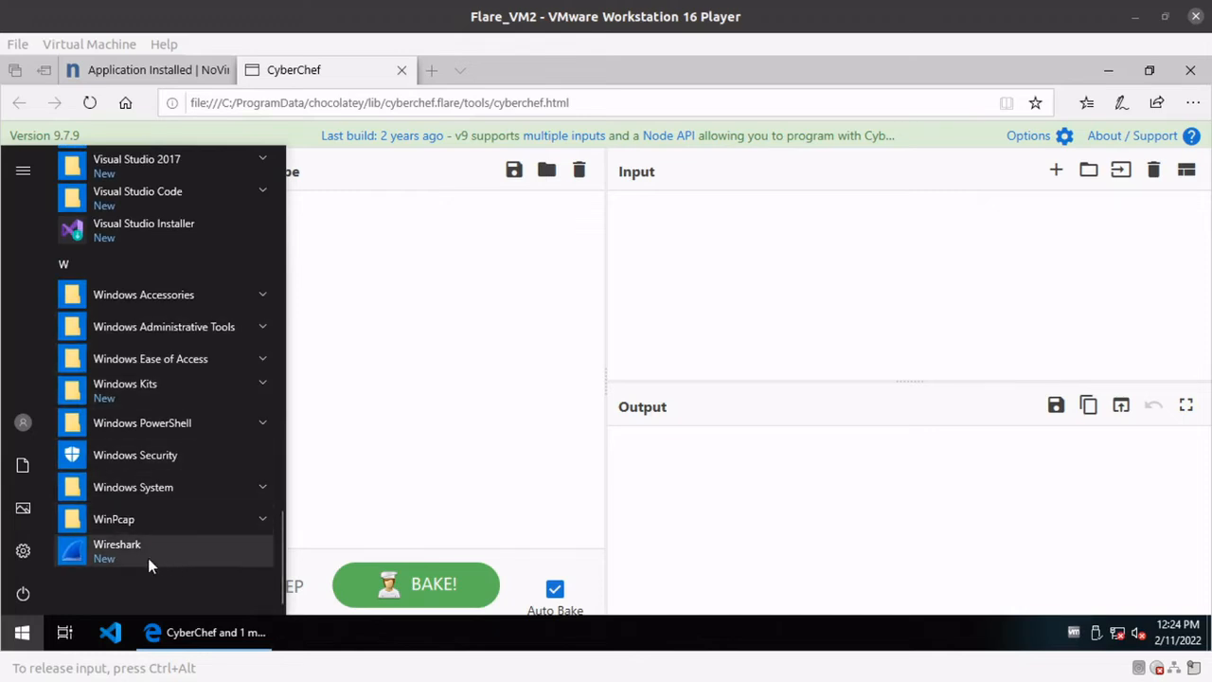
Return to the start of the installed programs list, check the contents of the Boxstarter folder, and collapse it again.
scroll(237, 488, up, 1)
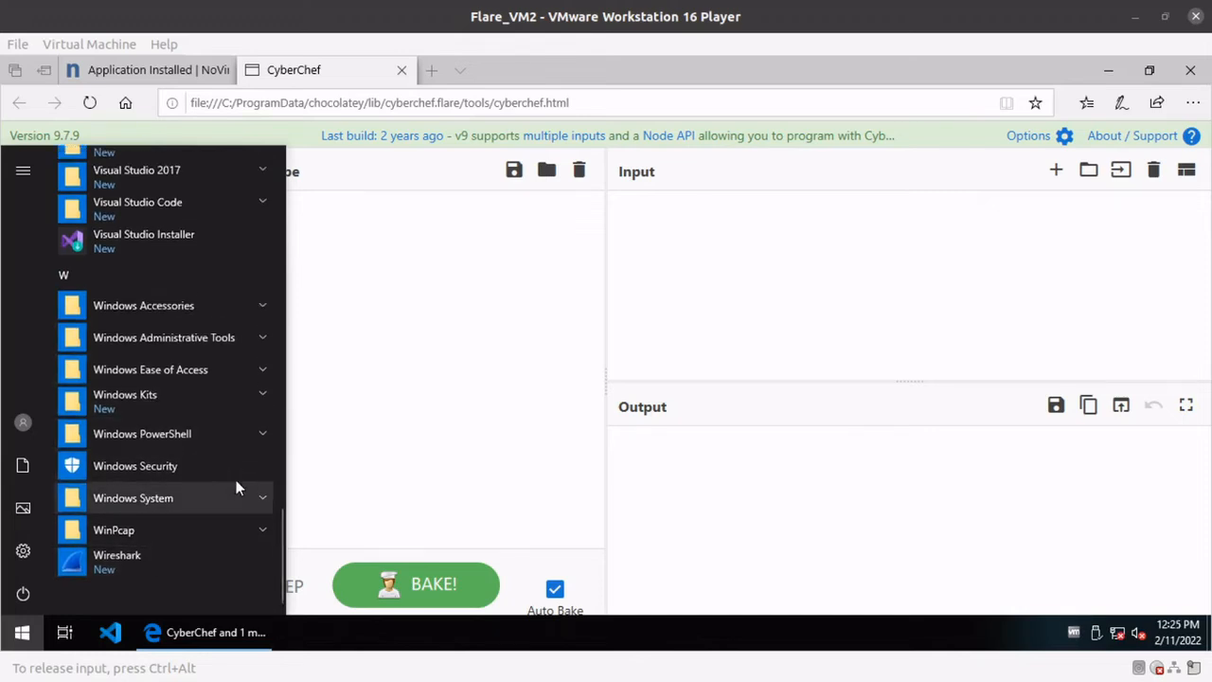
scroll(236, 488, up, 3)
scroll(239, 489, up, 1)
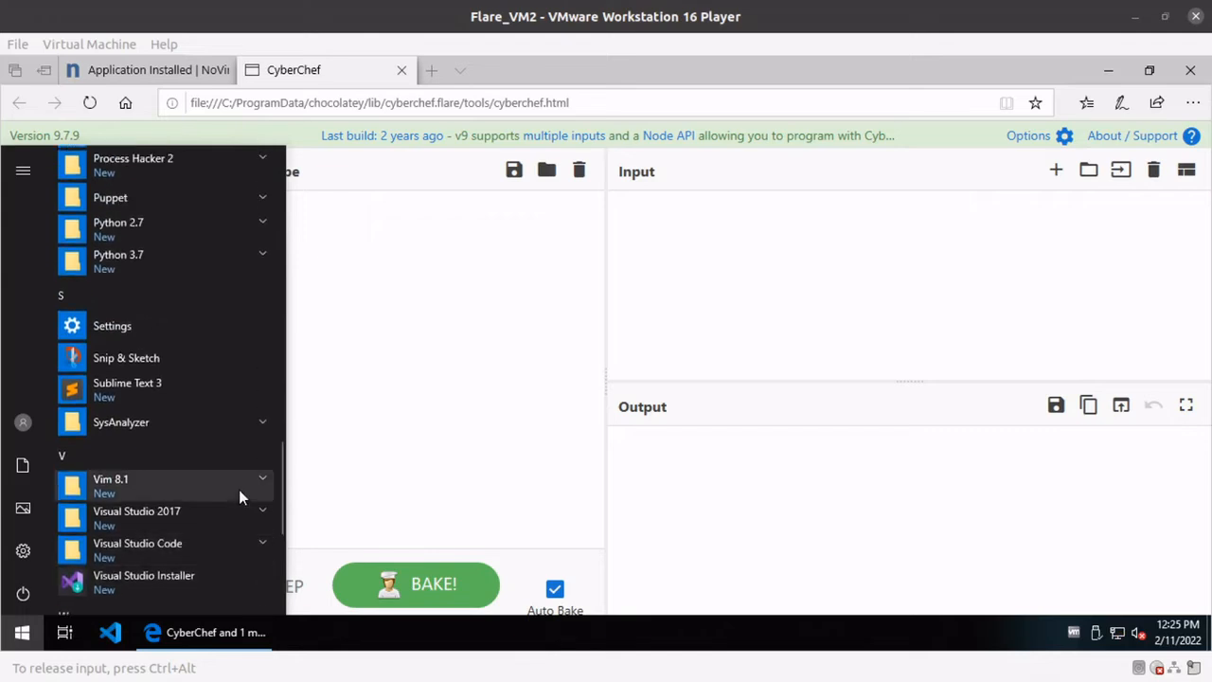
scroll(240, 332, up, 5)
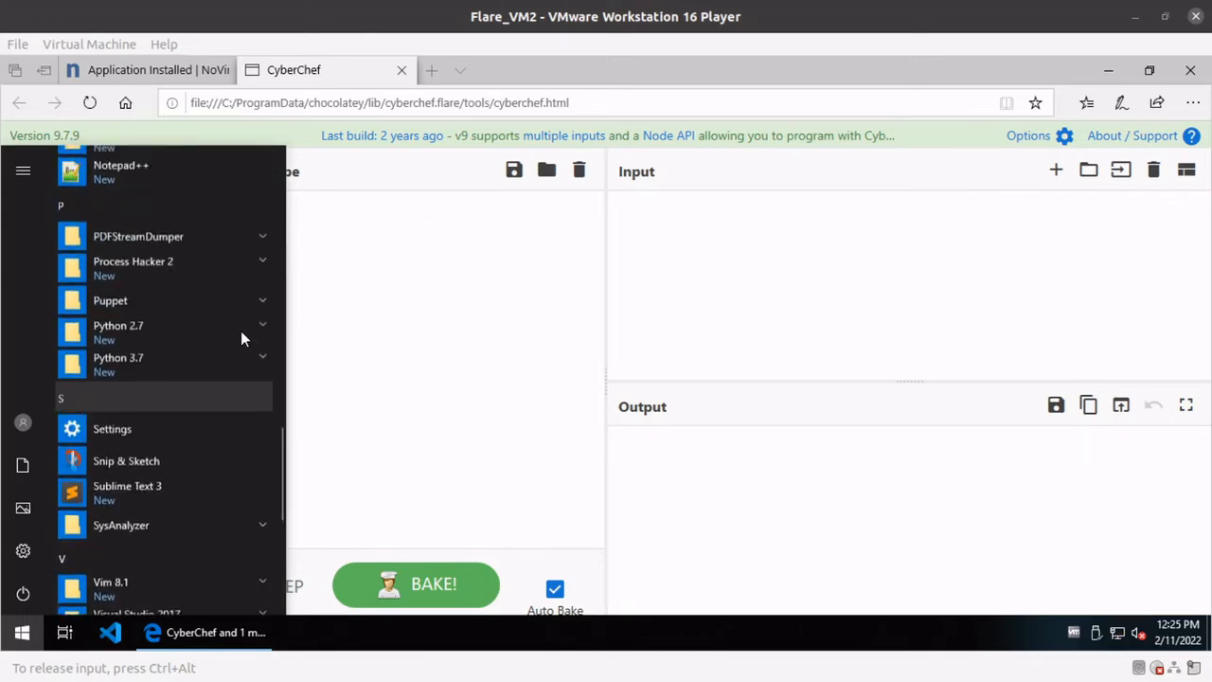
scroll(240, 338, up, 10)
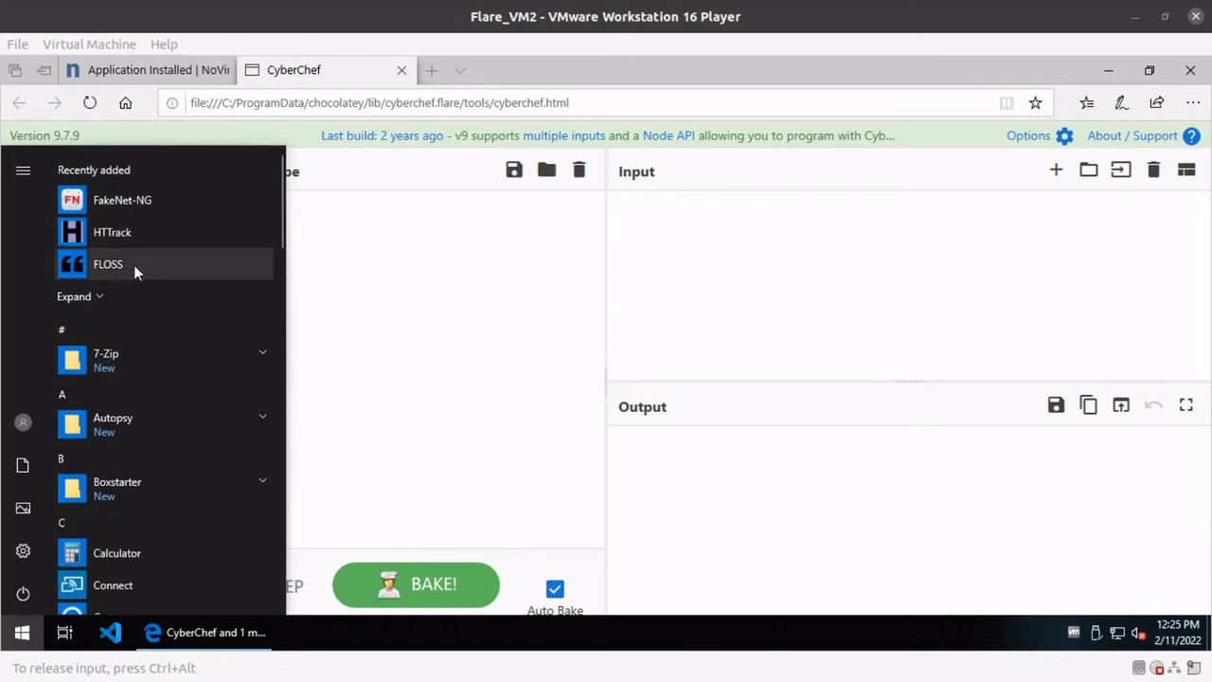
scroll(223, 355, down, 1)
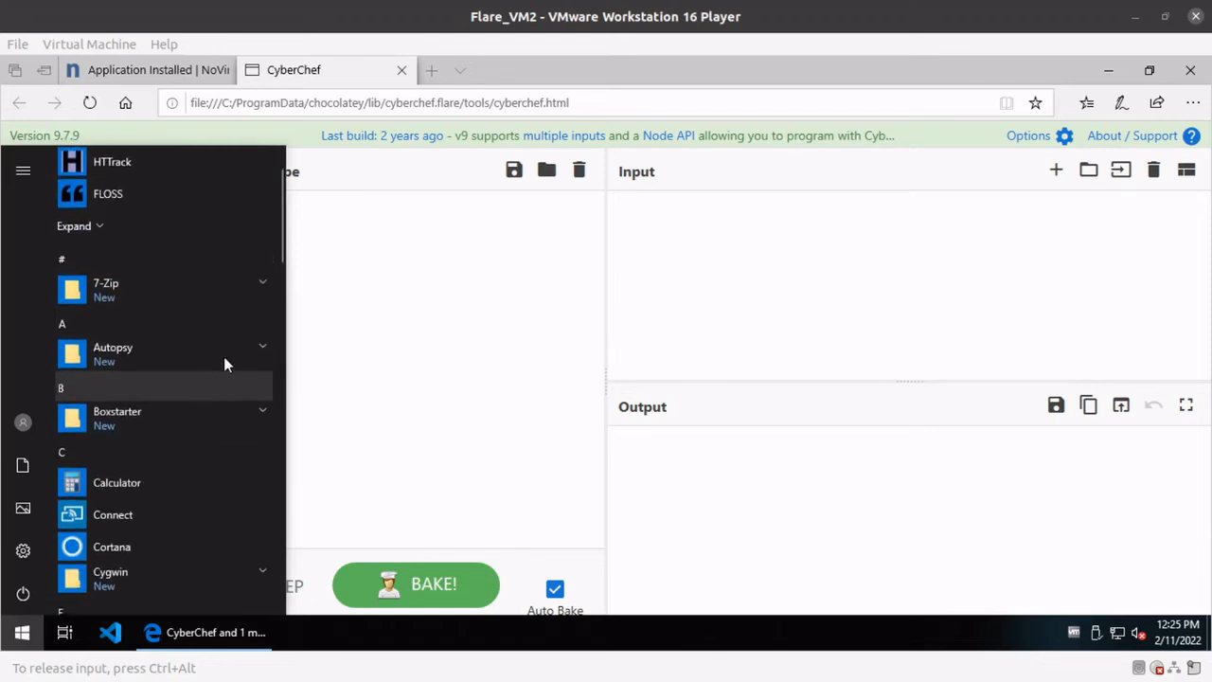
click(261, 418)
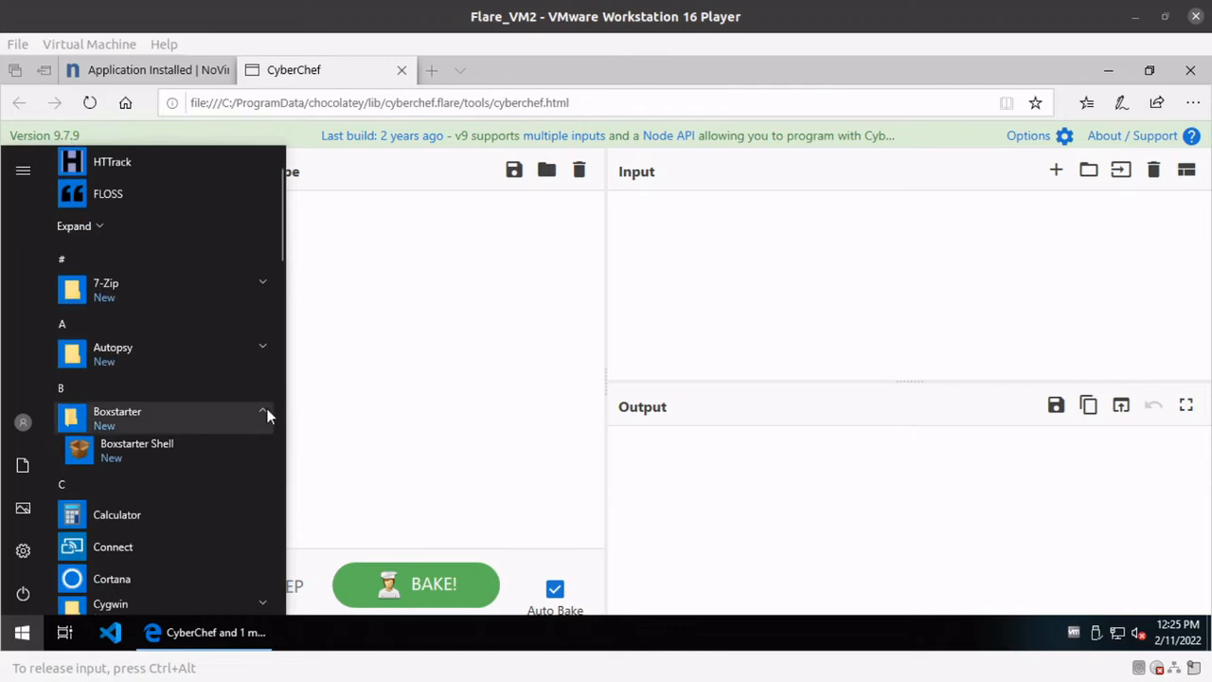
click(261, 414)
Go through the rest of the installed programs list once more, from Cygwin down to Wireshark.
scroll(234, 429, down, 2)
scroll(180, 440, down, 1)
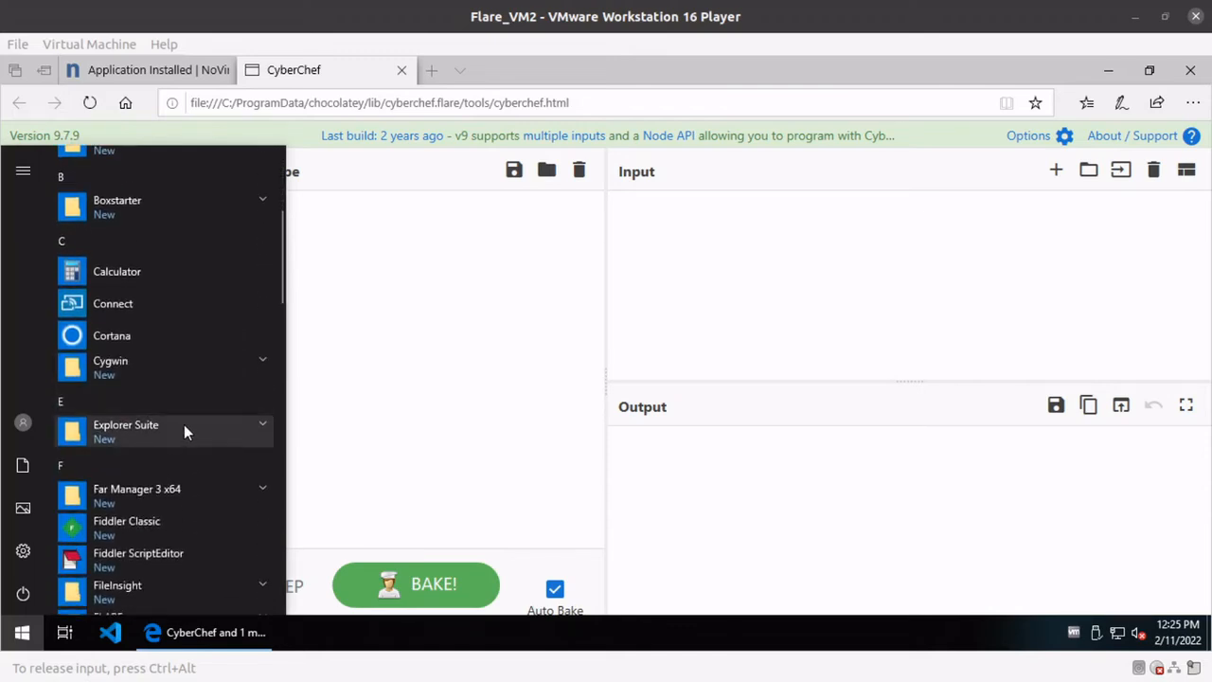
scroll(183, 424, down, 2)
scroll(179, 407, down, 14)
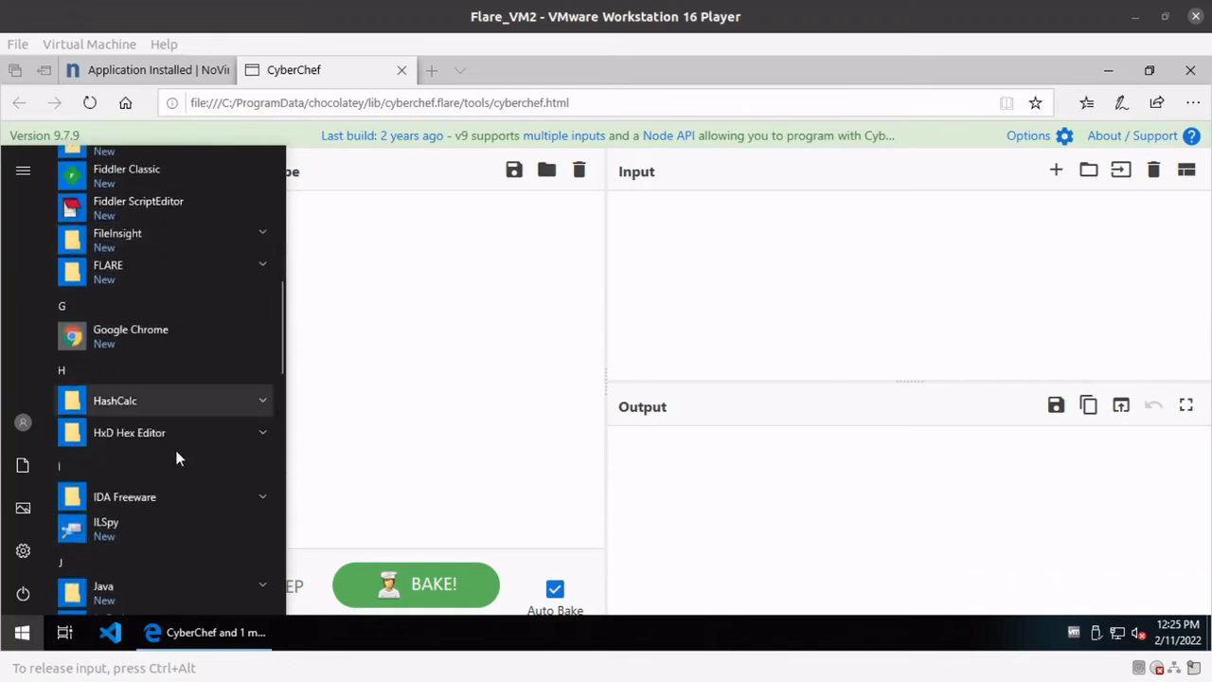
scroll(196, 494, down, 5)
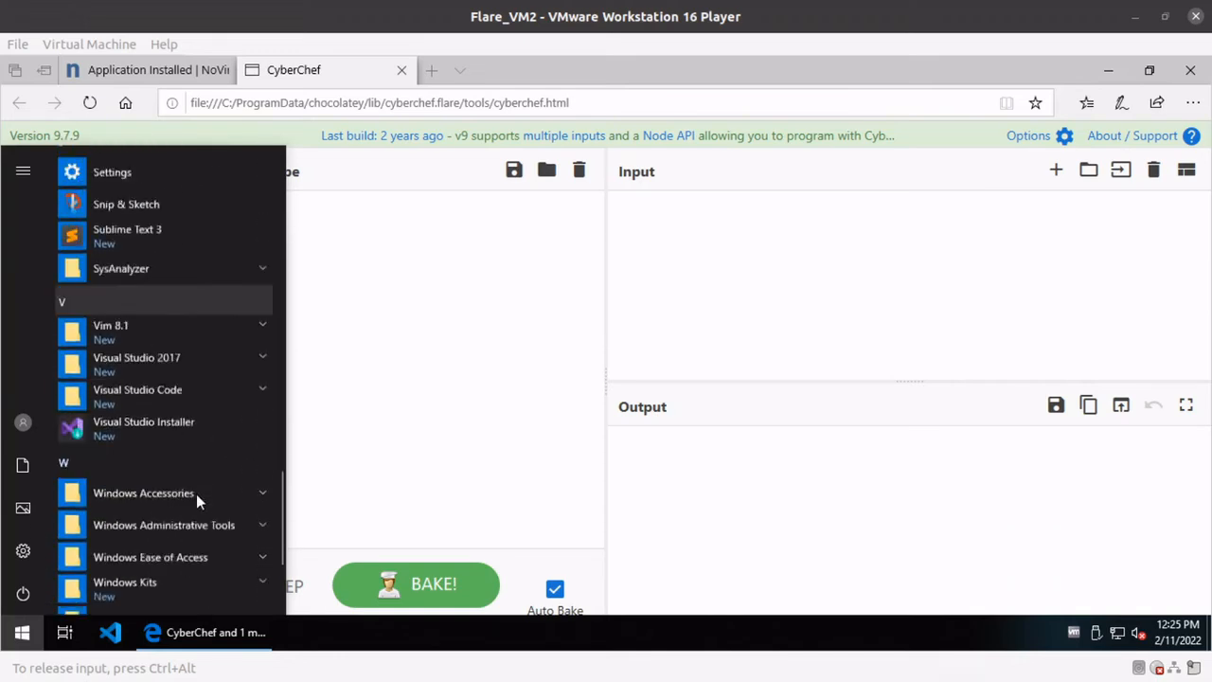
scroll(196, 497, down, 1)
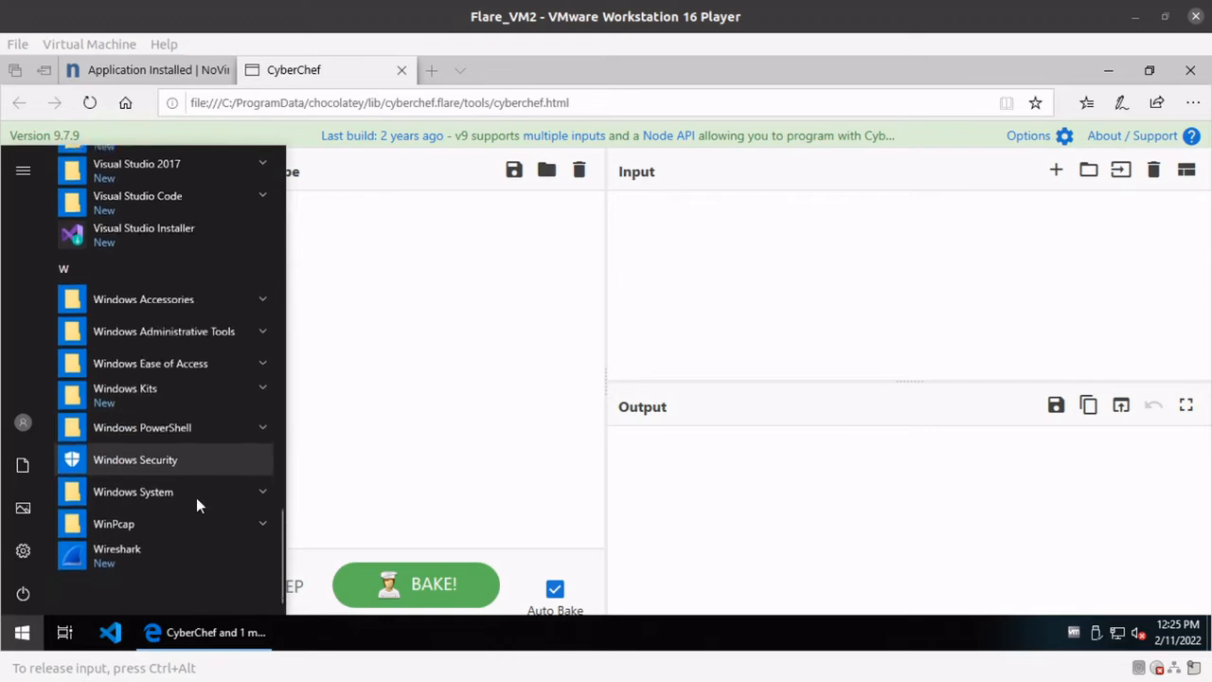
scroll(198, 495, up, 4)
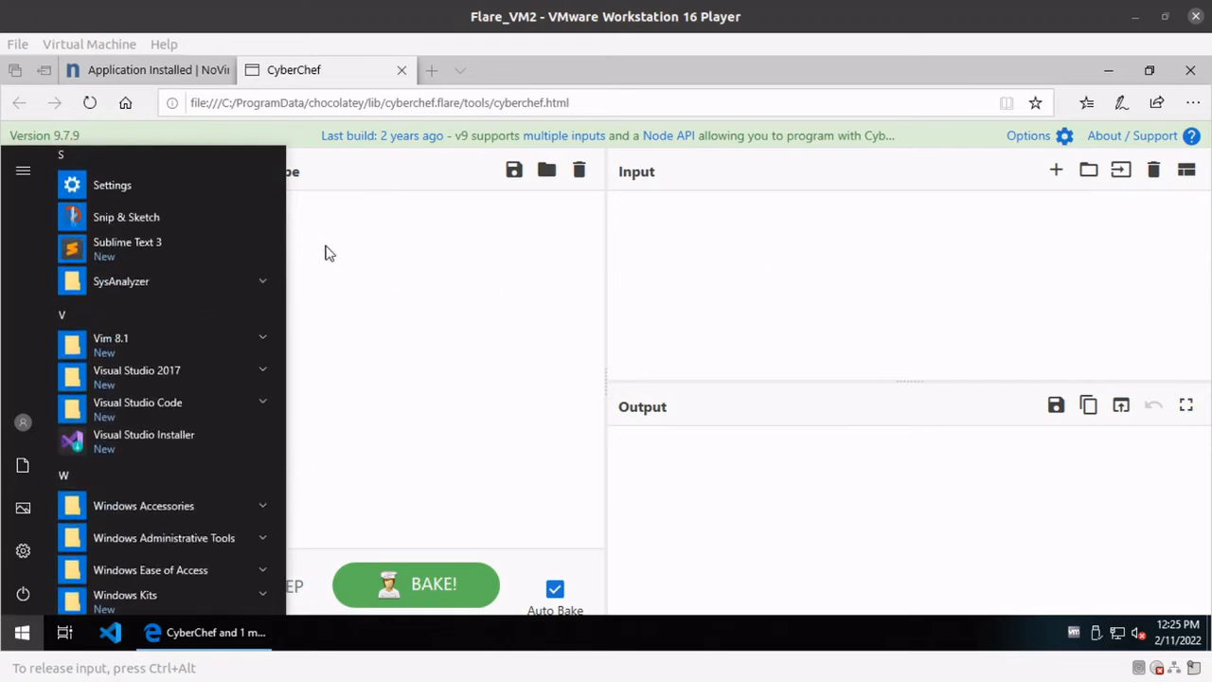
Close the guest's web browser together with all its open tabs.
click(1200, 70)
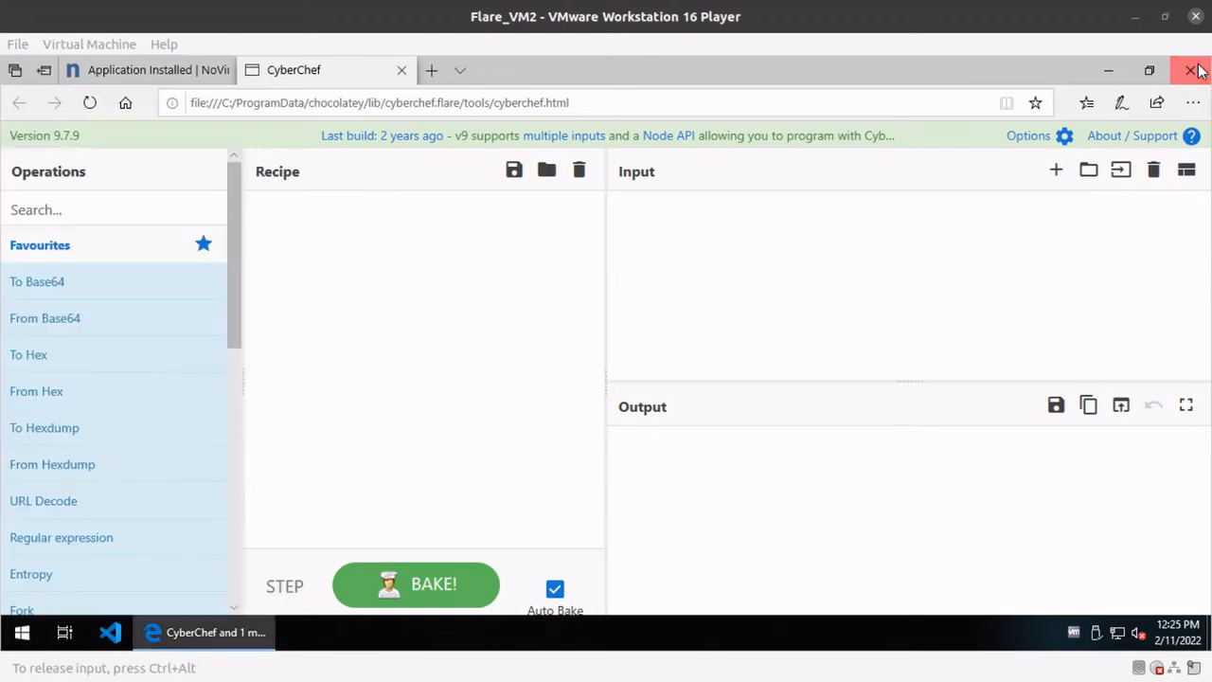
click(1198, 71)
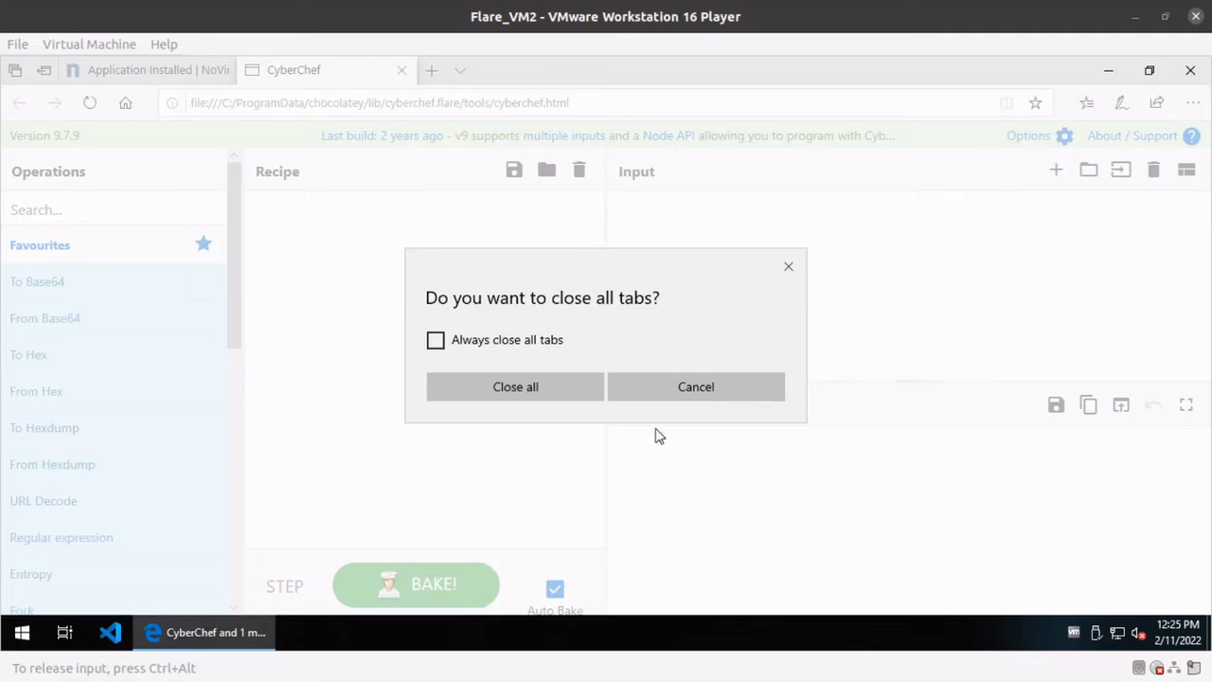
click(554, 392)
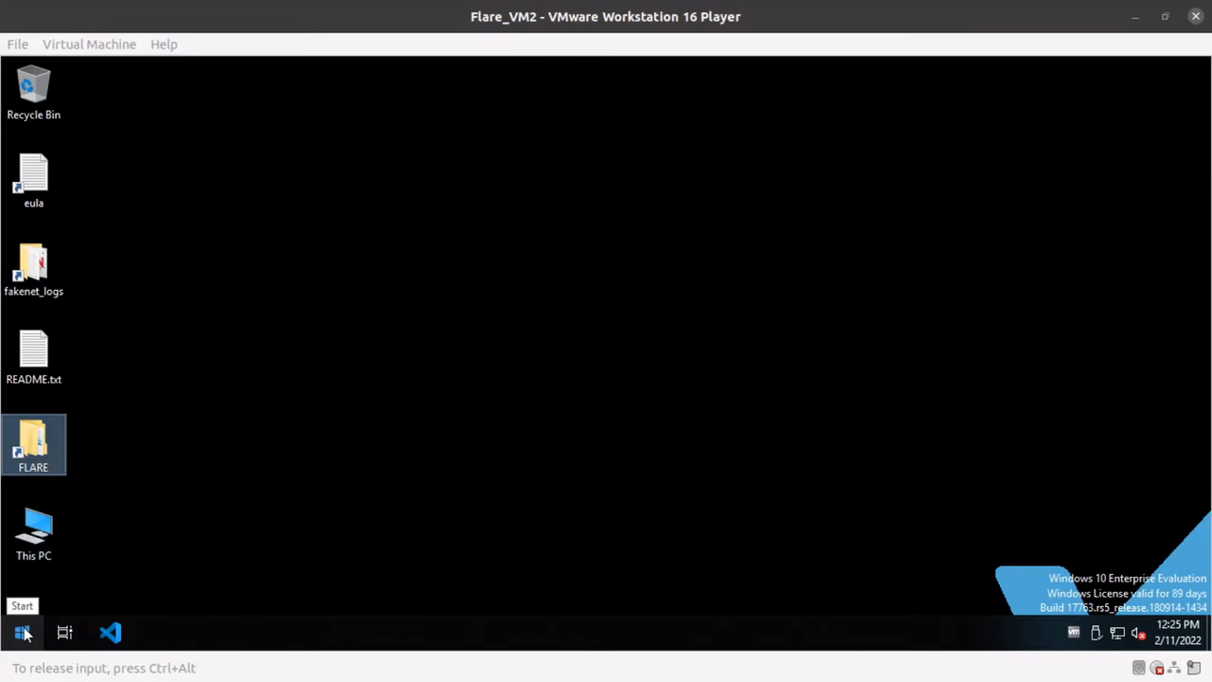
Open the FLARE folder on the guest's desktop, look through the tool shortcuts in its Utilities subfolder, and return to the FLARE folder.
double_click(34, 459)
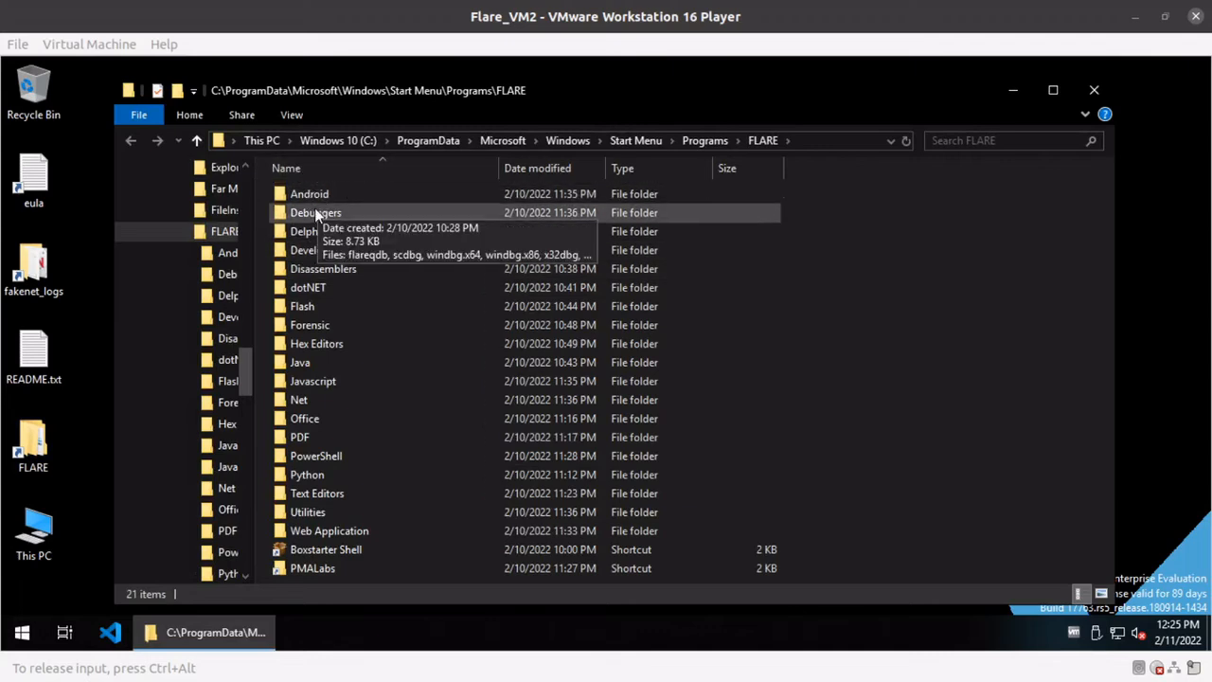
double_click(313, 511)
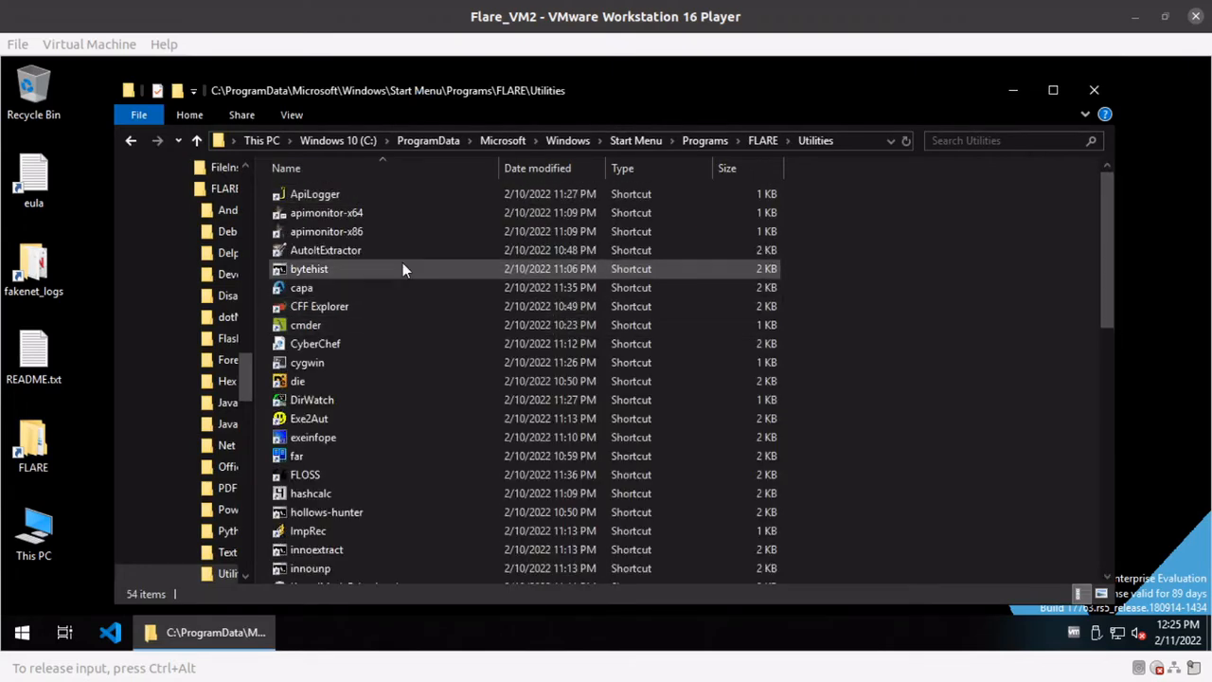
scroll(403, 265, down, 7)
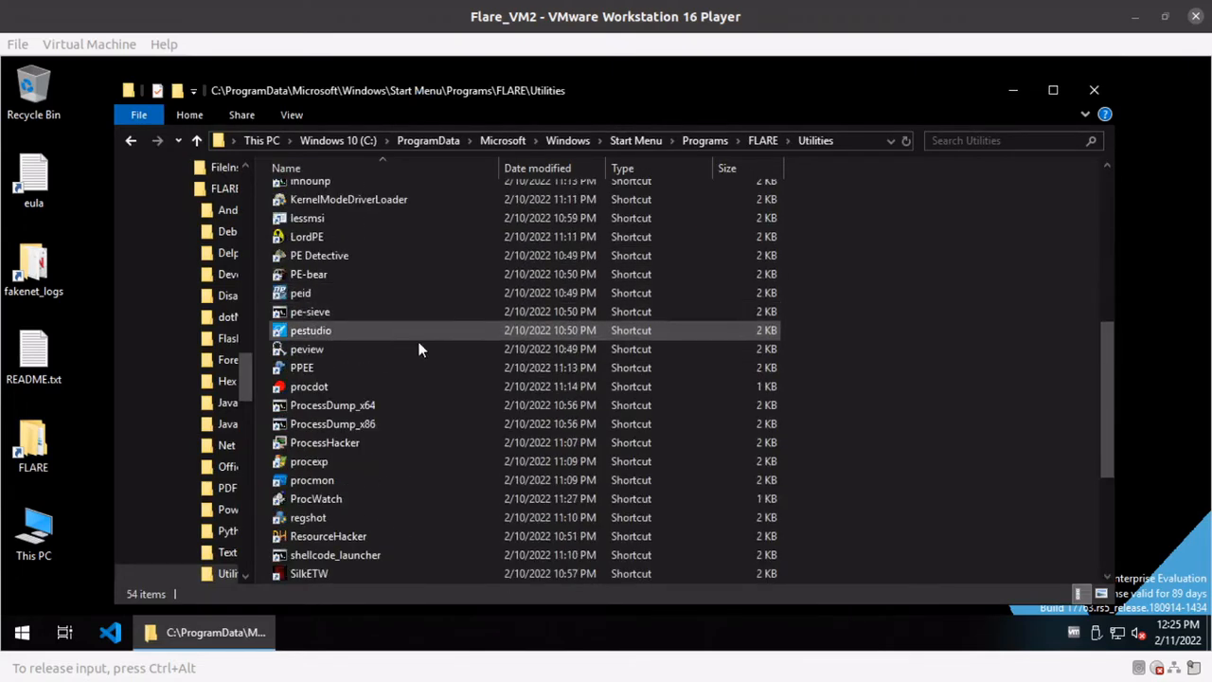
scroll(419, 343, up, 2)
scroll(420, 343, down, 5)
scroll(419, 342, up, 3)
scroll(422, 339, up, 3)
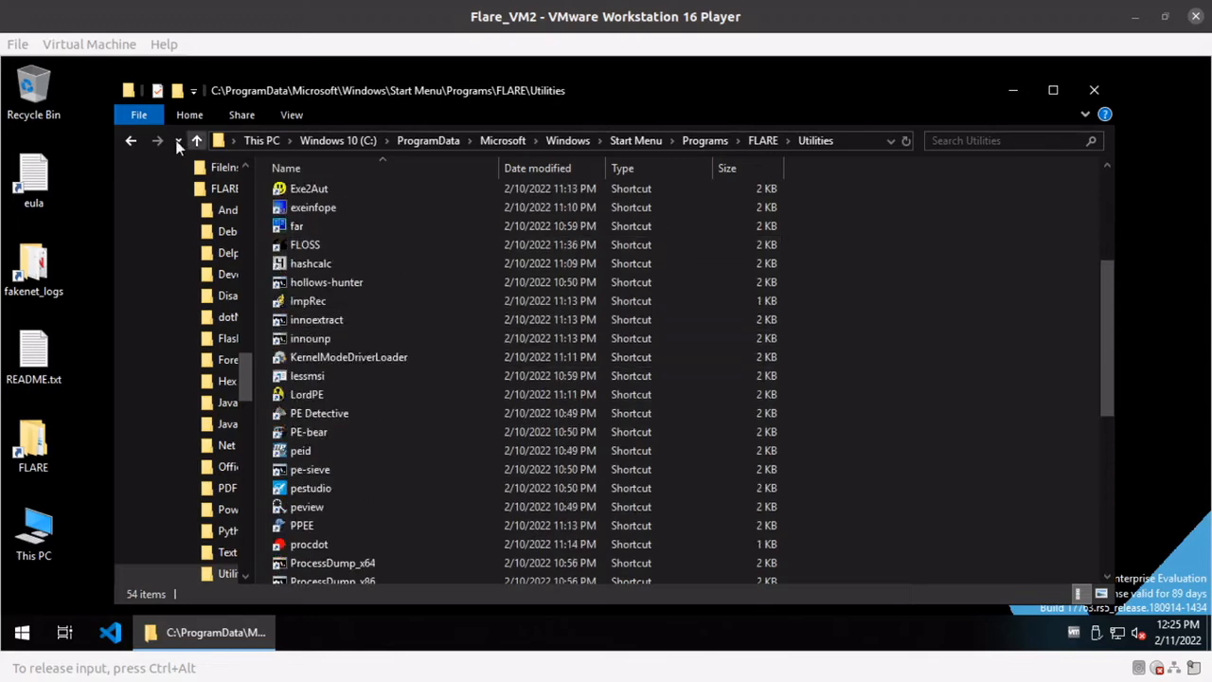
click(131, 141)
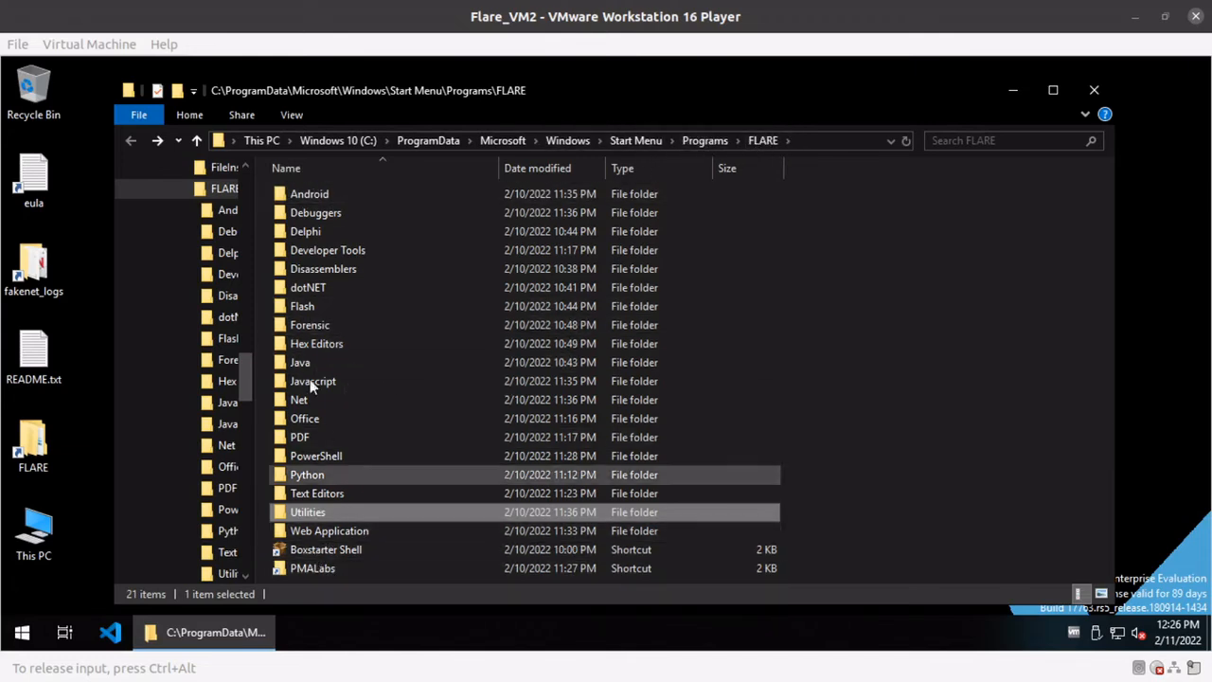
Check the contents of the Developer Tools and Forensic subfolders, returning to the FLARE folder after each.
double_click(331, 251)
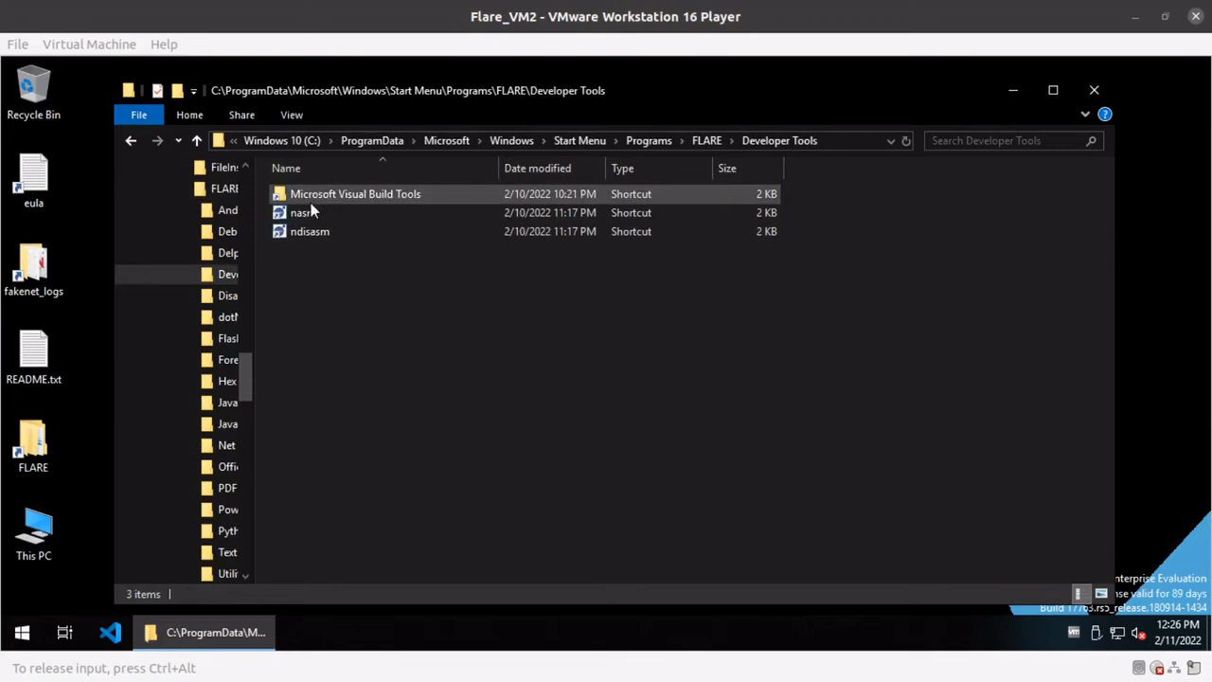
click(131, 141)
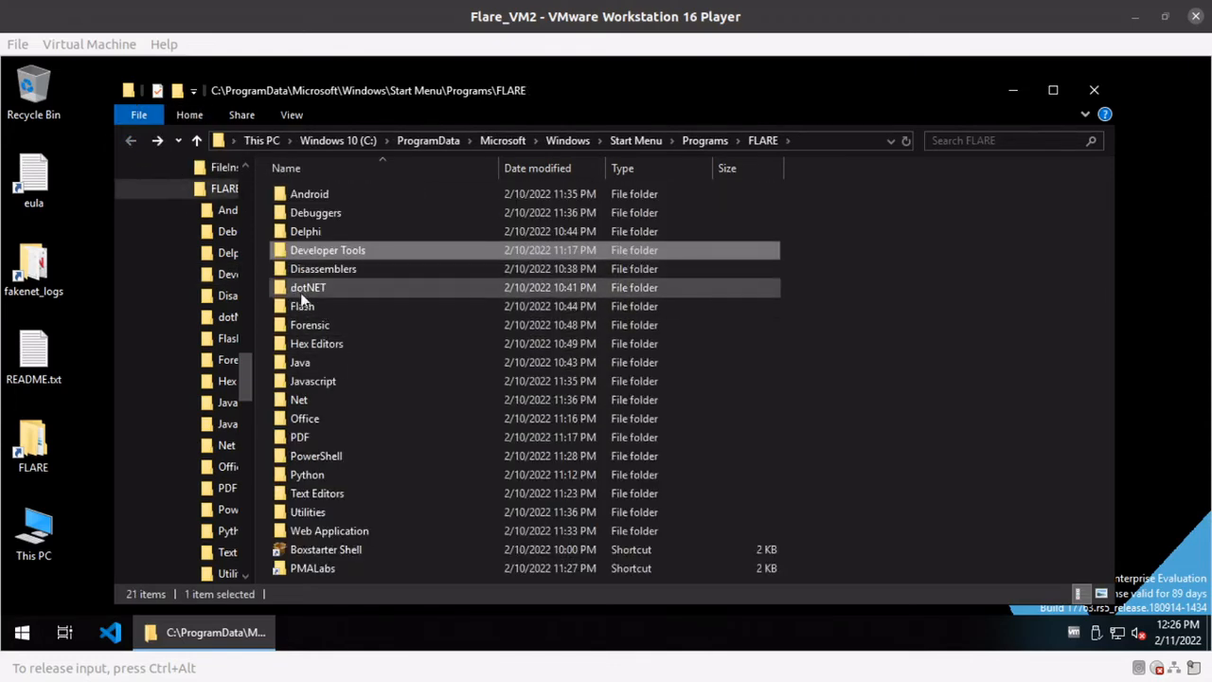
double_click(303, 325)
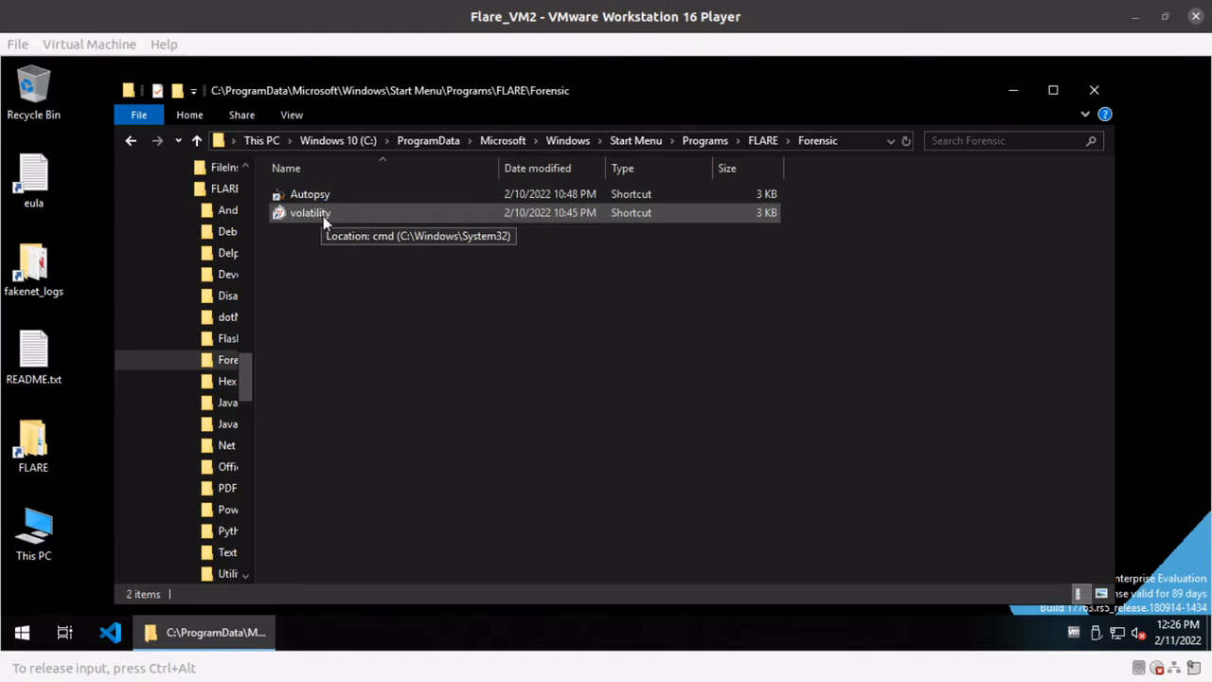
click(131, 140)
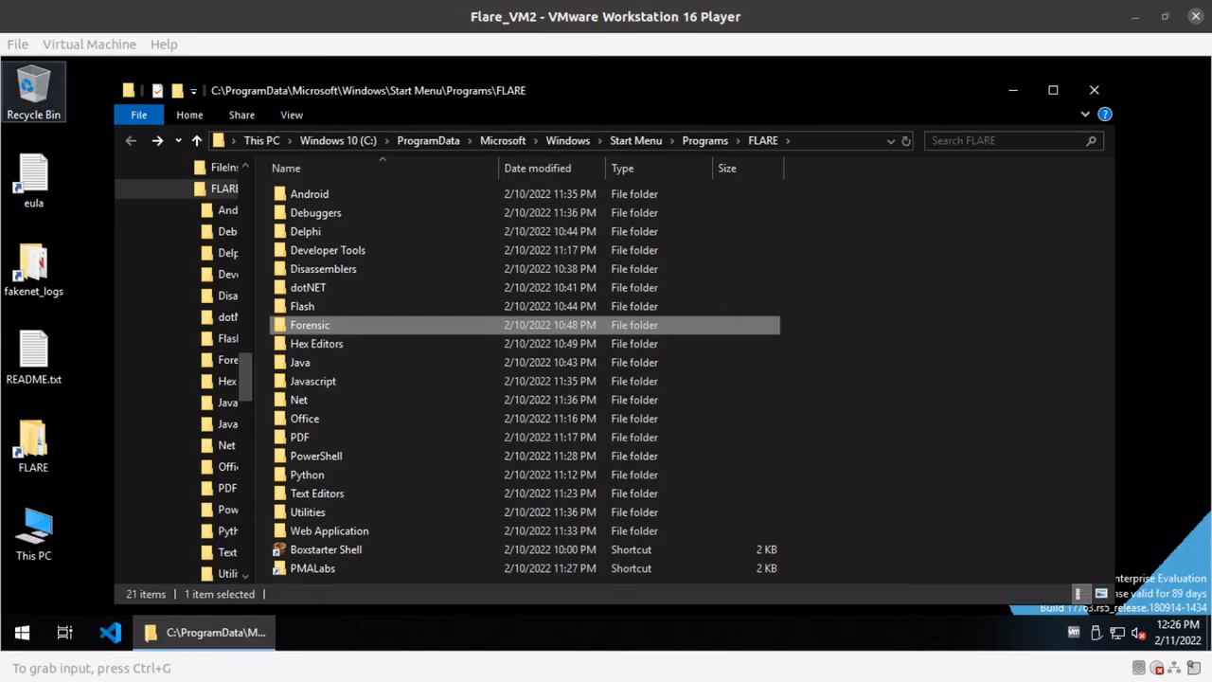
Switch to Firefox on the host and open a new tab ready for a web search.
key(alt+Tab)
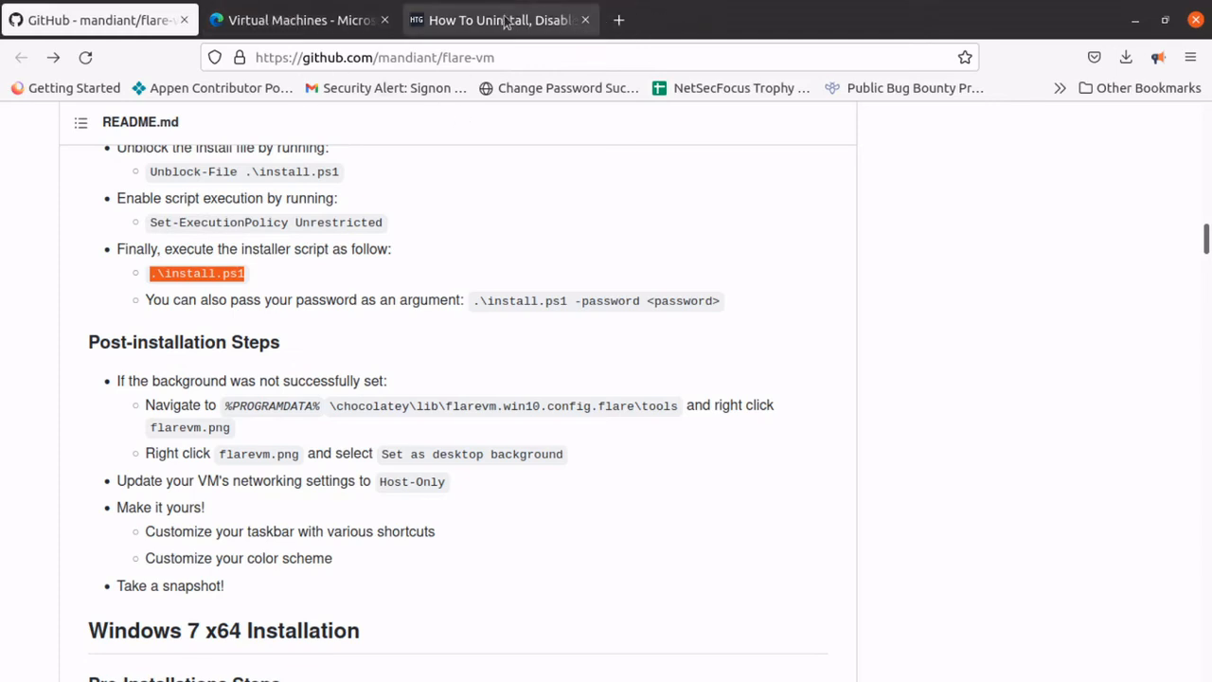
click(618, 21)
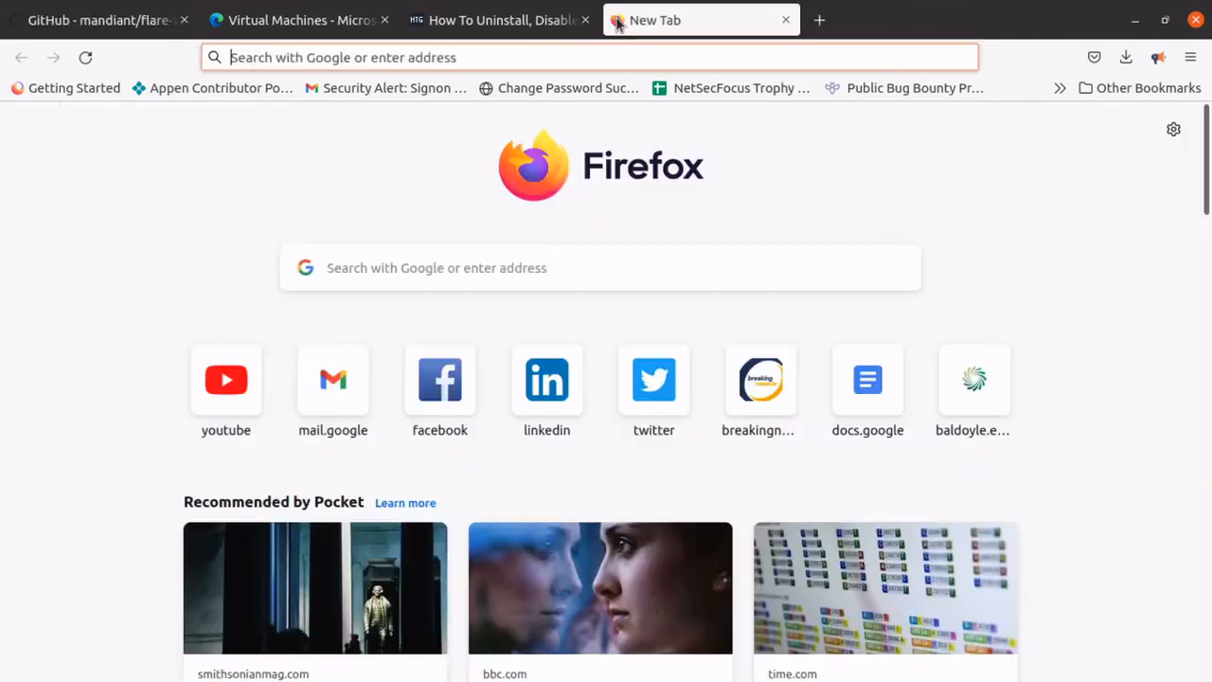
click(551, 58)
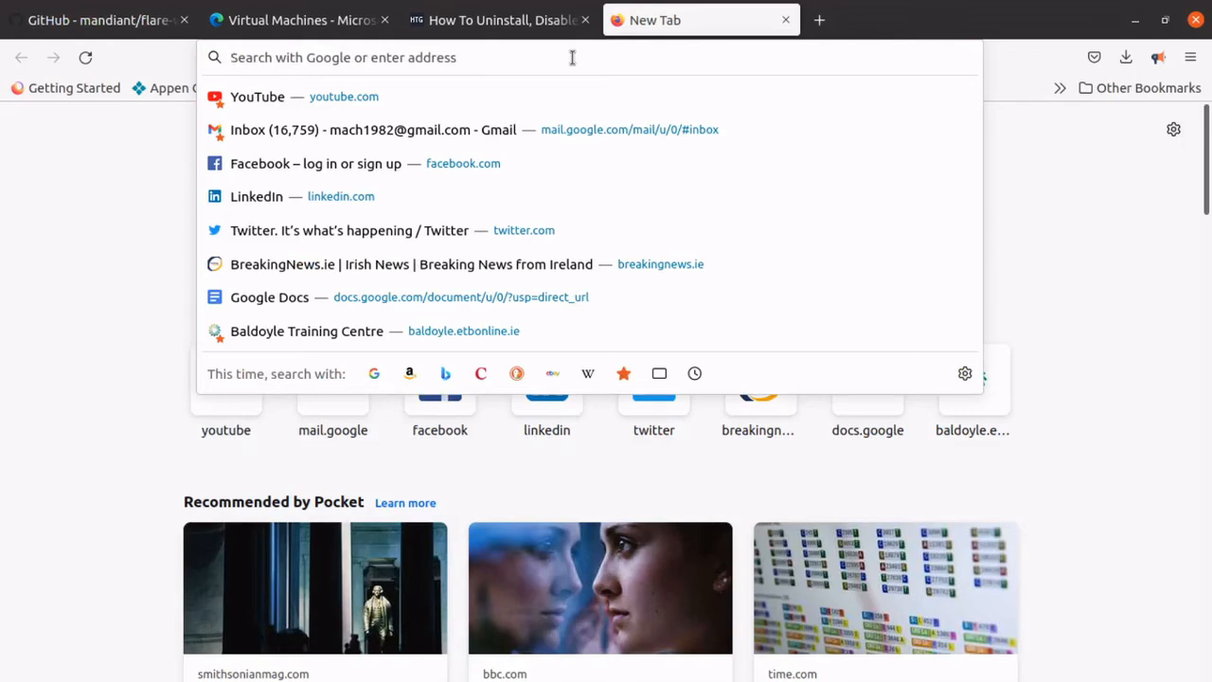
text(ez t)
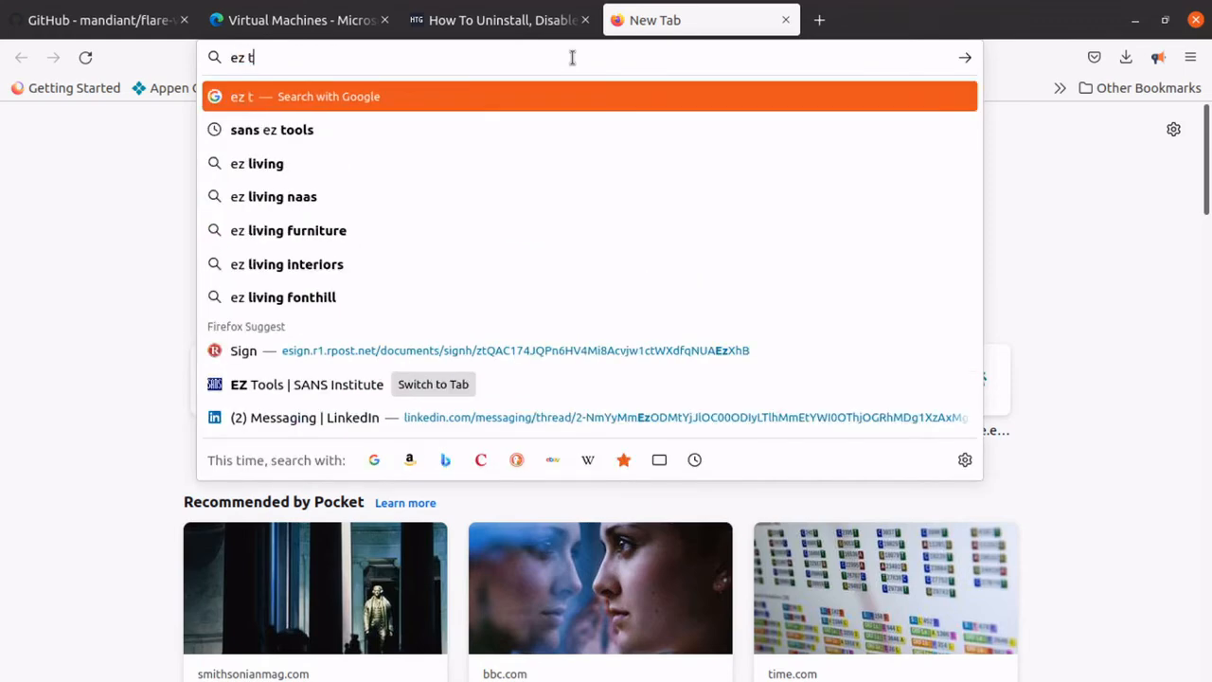
text(ool)
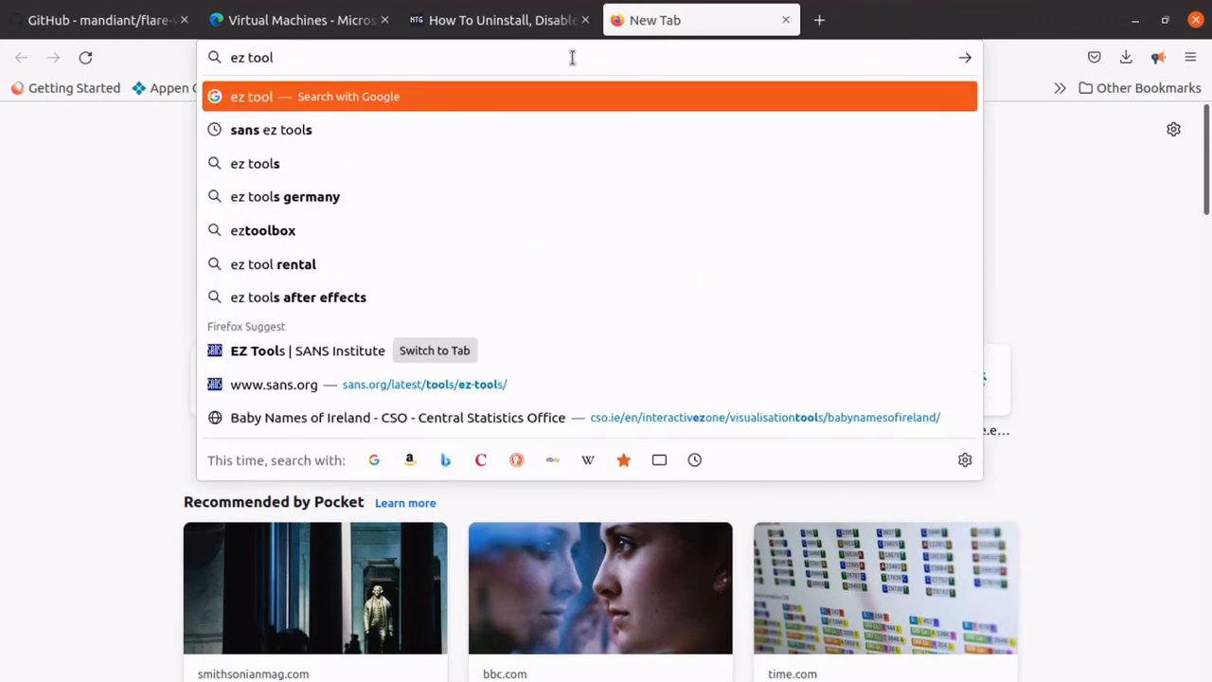
key(BackSpace)
key(BackSpace)
key(BackSpace)
key(BackSpace)
key(BackSpace)
key(BackSpace)
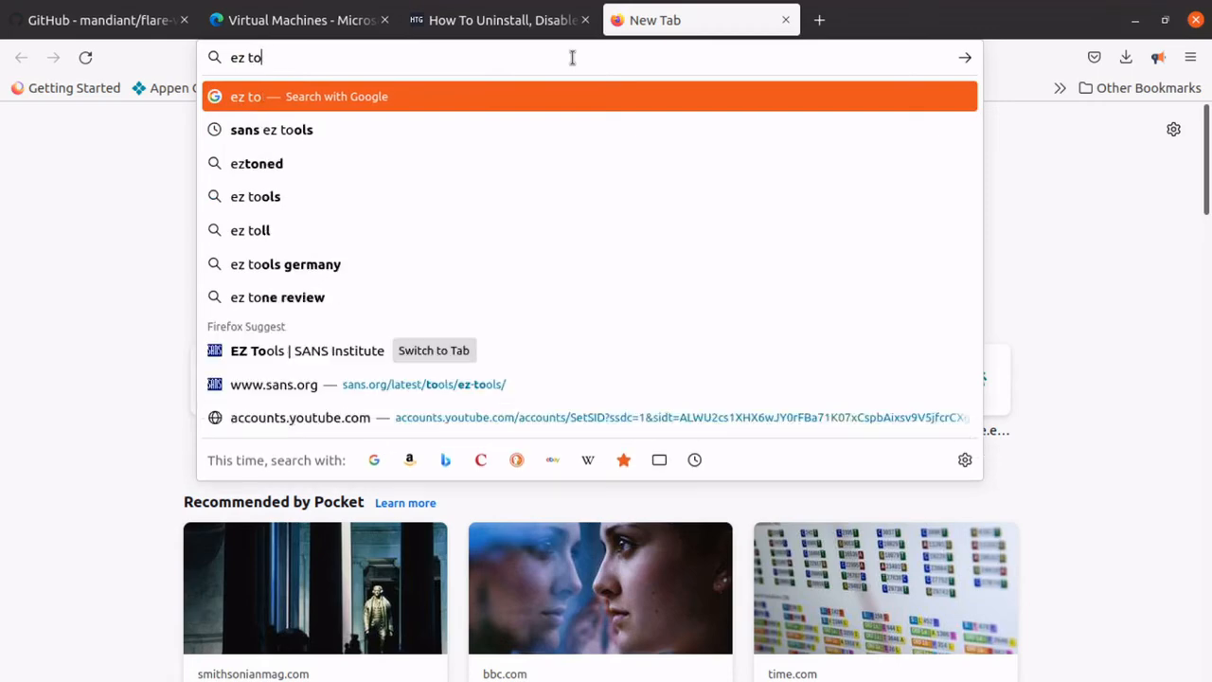
key(BackSpace)
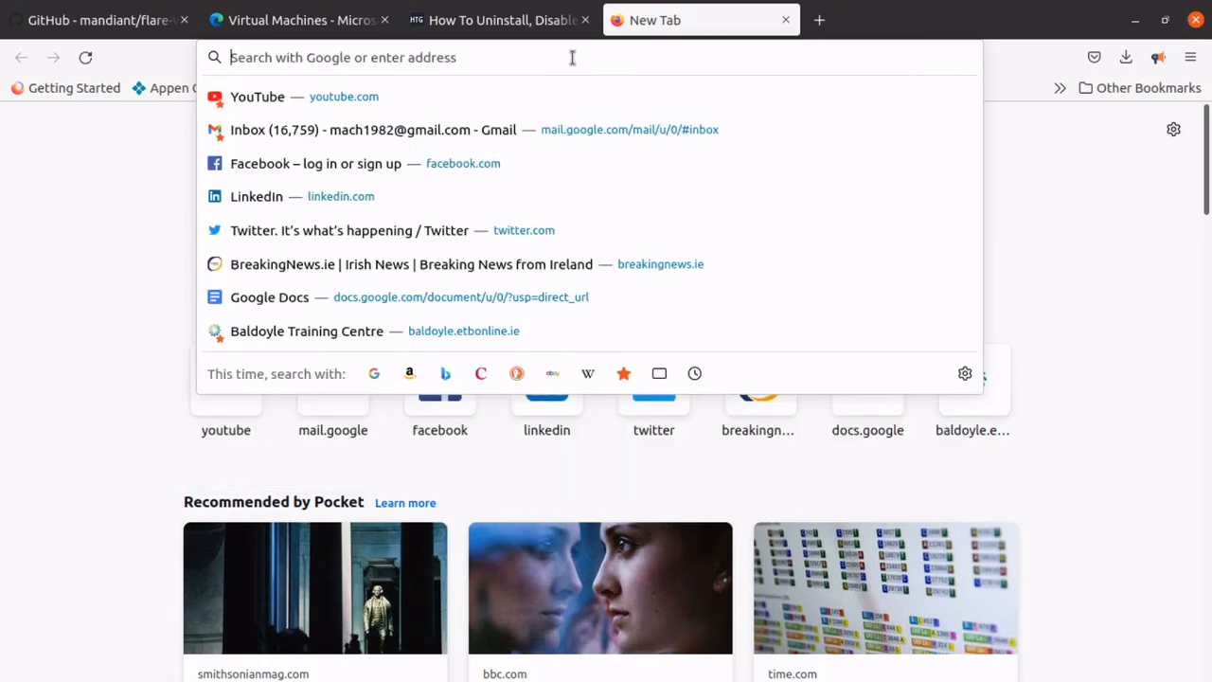
Search the web for "zimmer tools sans" and open the EZ Tools page of the SANS Institute.
text(zi)
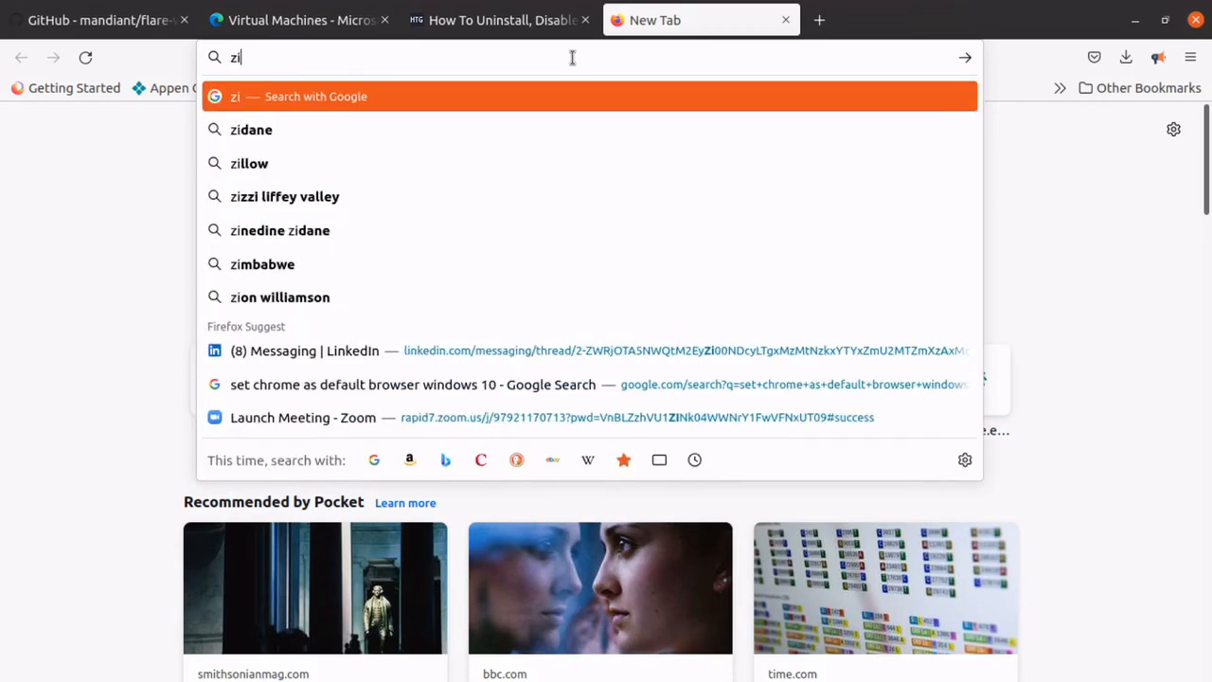
text(mmer tools)
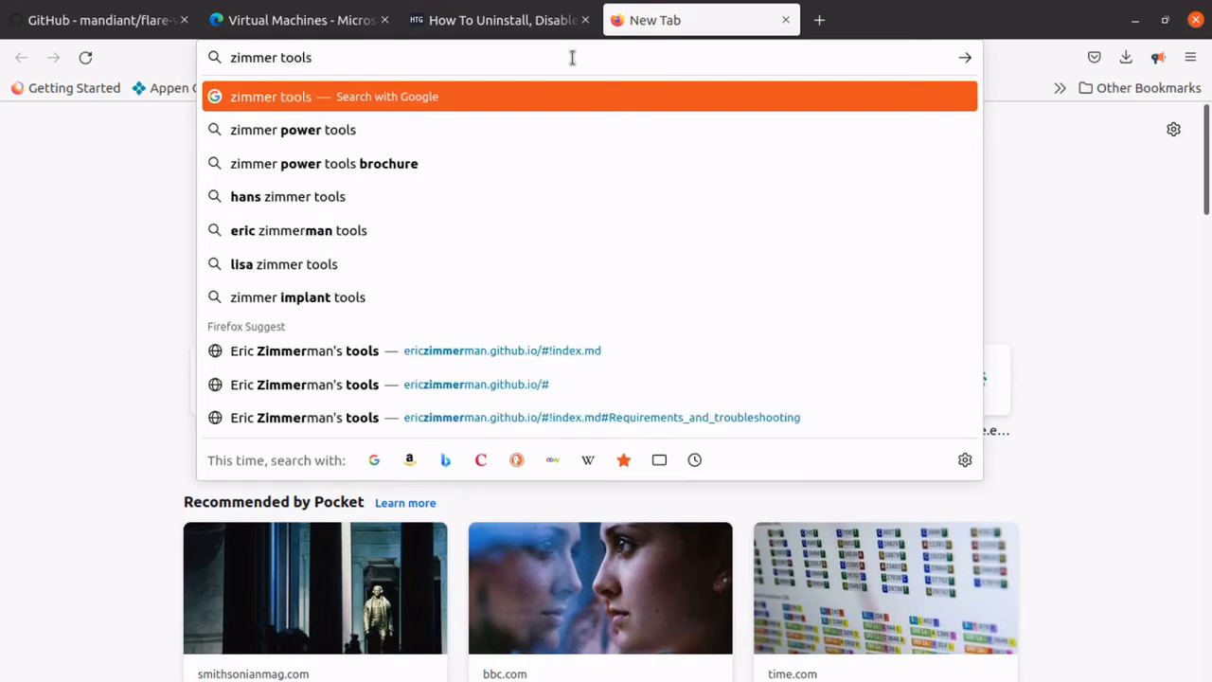
text( san)
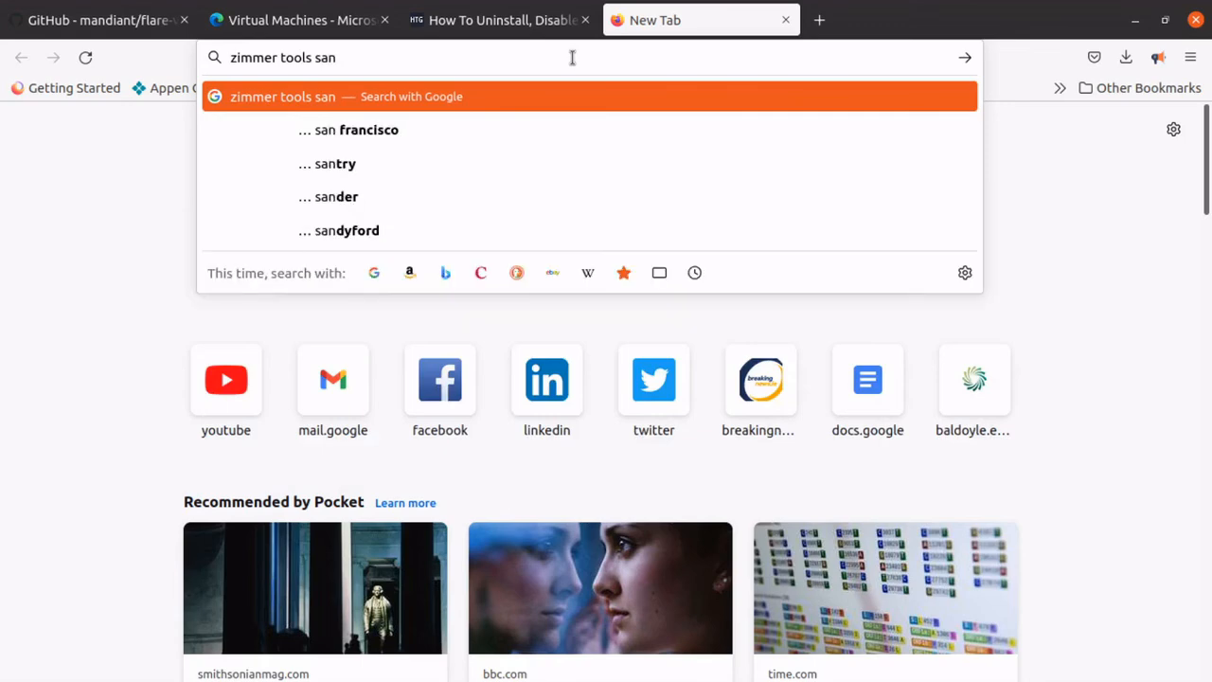
key(BackSpace)
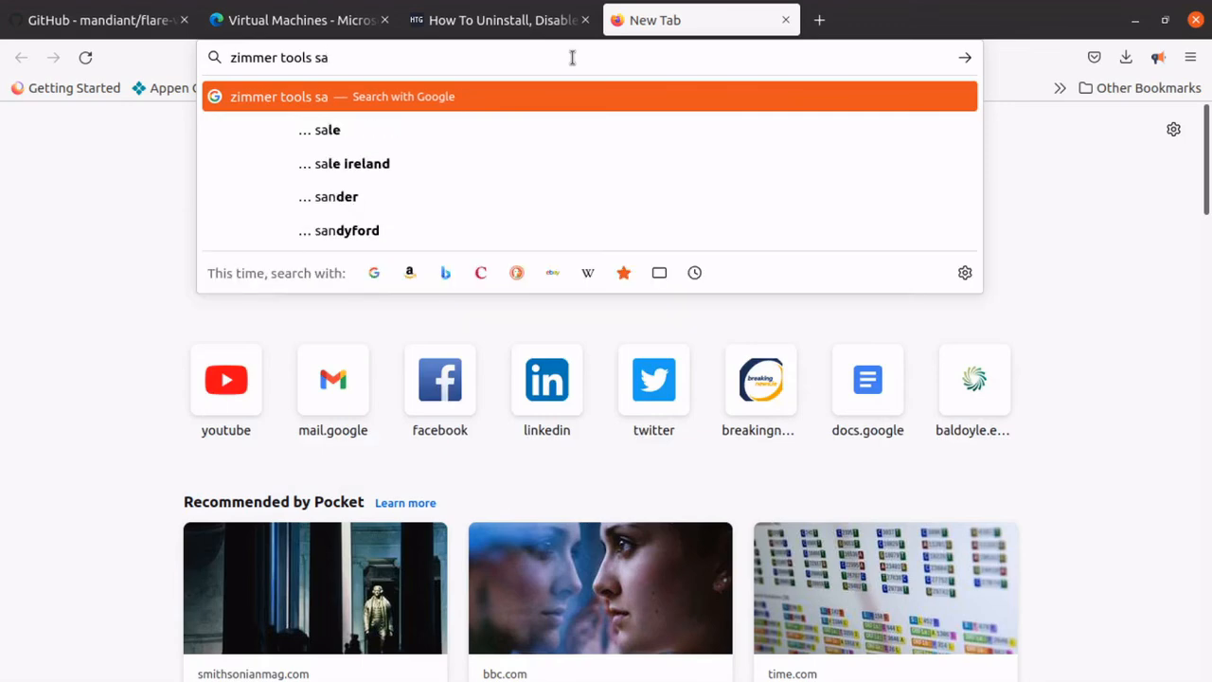
text(ns)
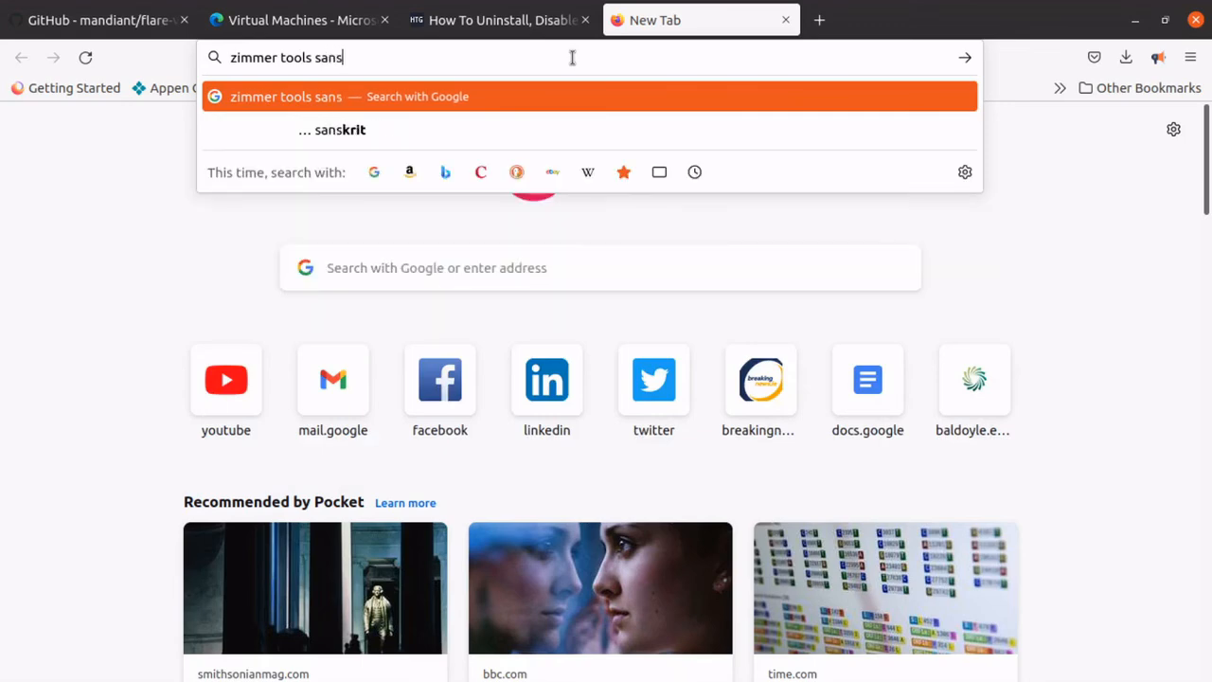
key(Return)
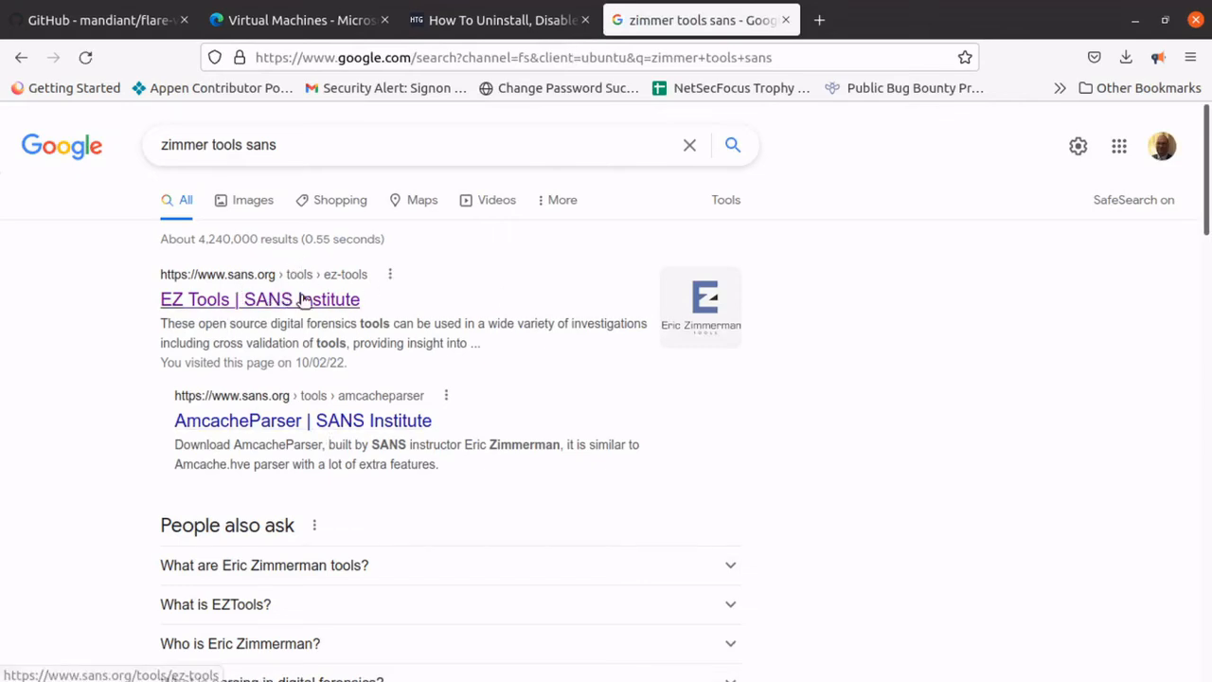
click(301, 299)
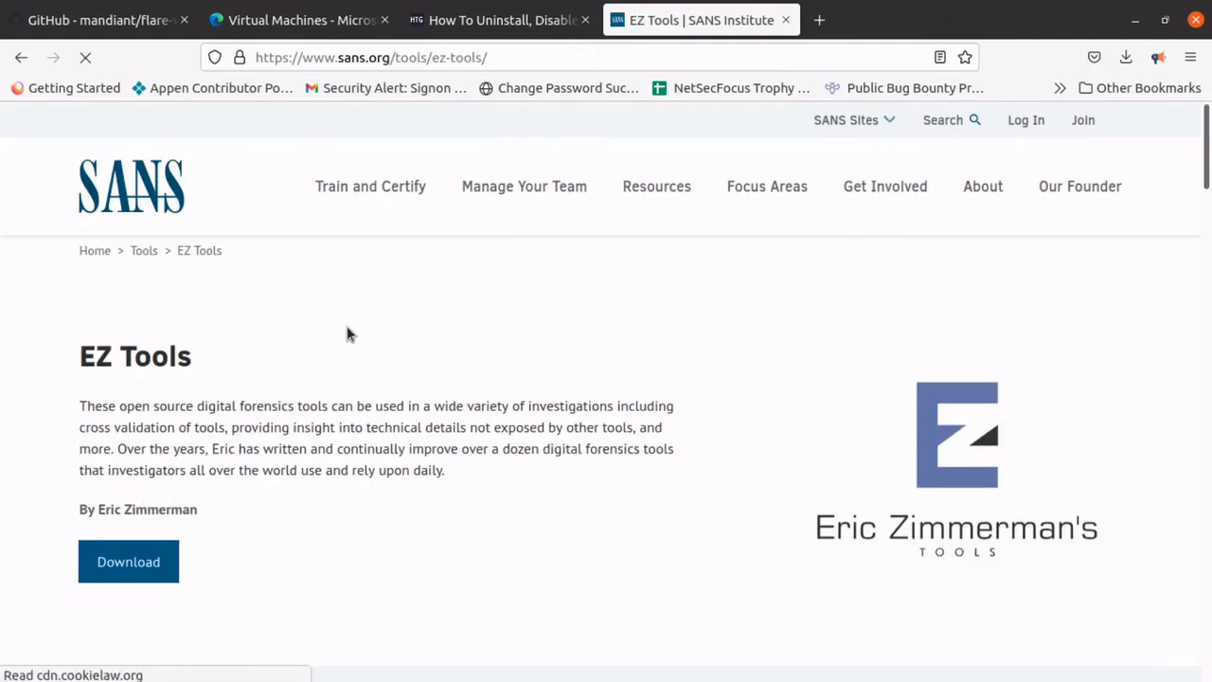
Look over the EZ Tools introduction and the command-line poster section, and dismiss the cookie notice.
scroll(379, 313, down, 3)
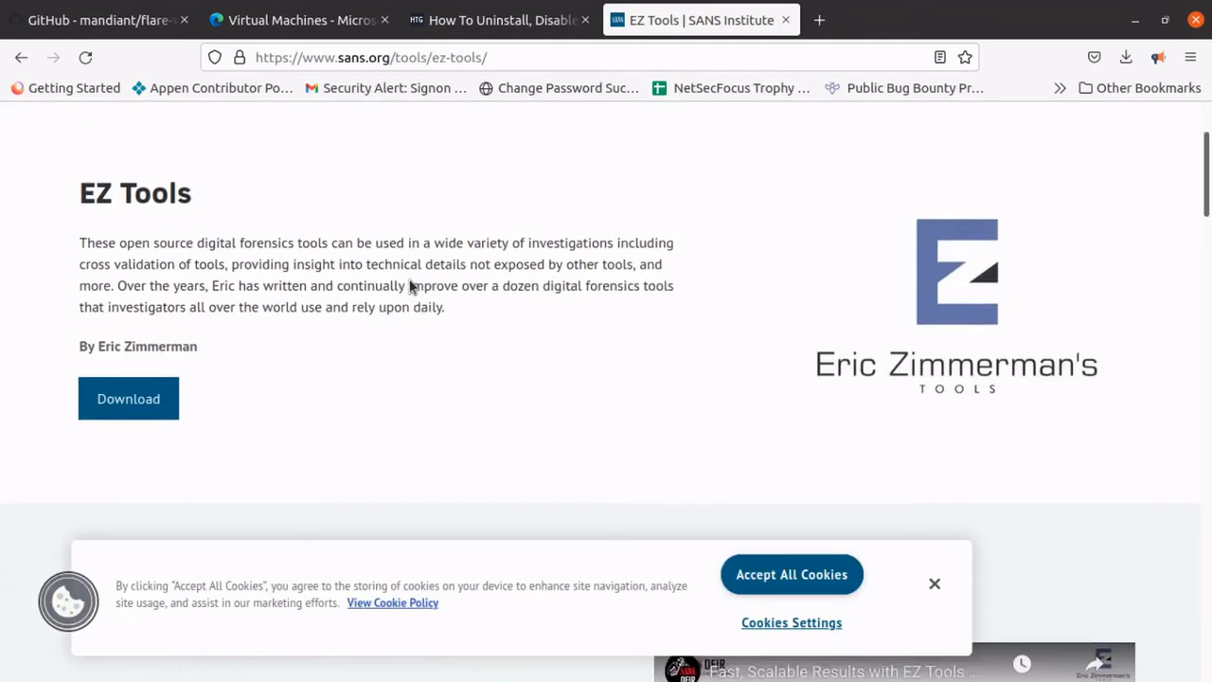
scroll(408, 284, down, 3)
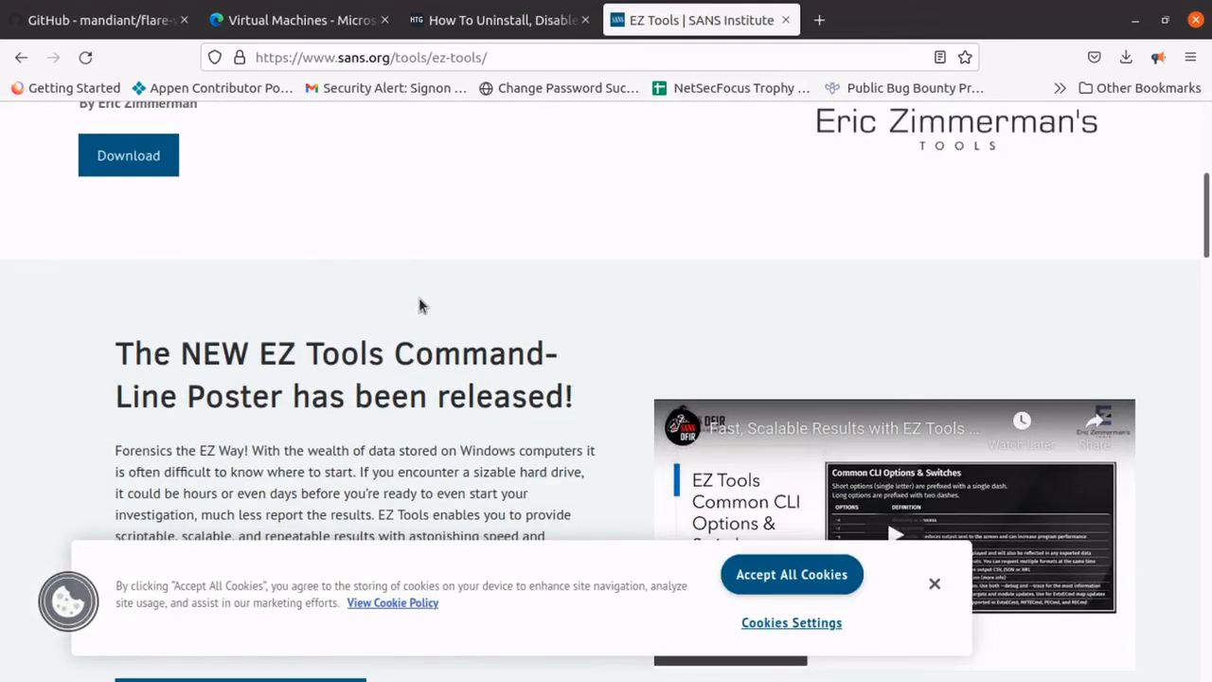
scroll(419, 298, up, 3)
scroll(420, 296, down, 3)
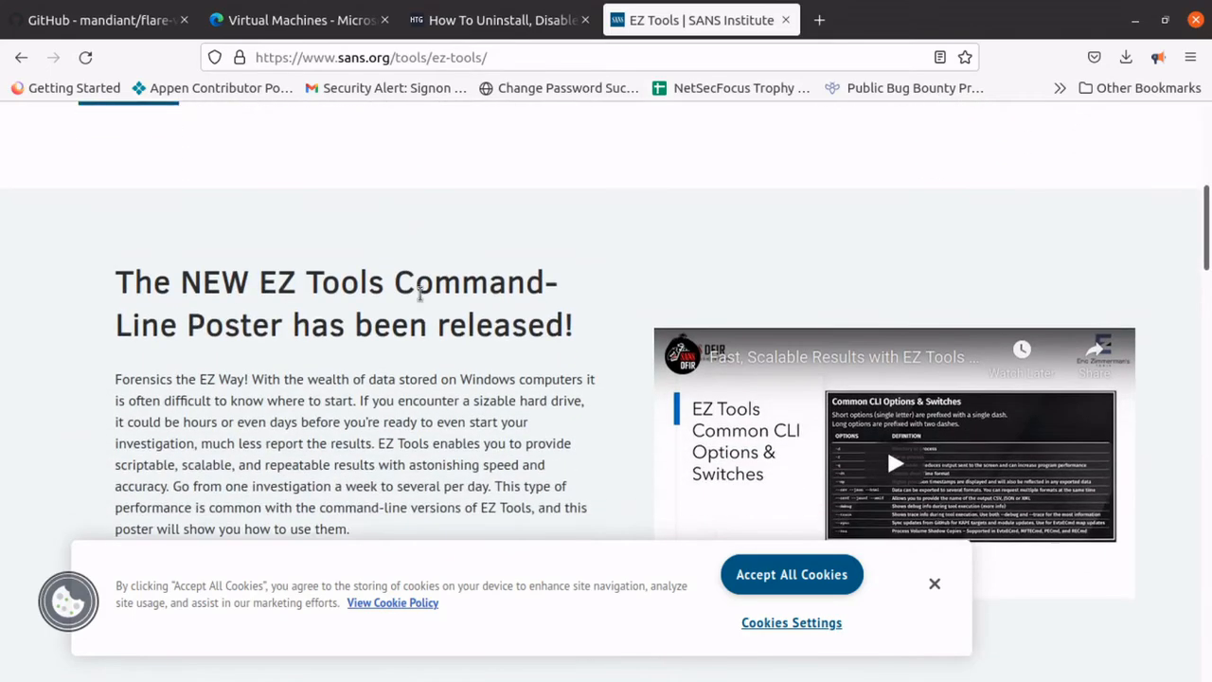
click(935, 582)
Read through the EZ Tools page from the download section to the usage tips and the Requirements and Troubleshooting notes.
scroll(374, 343, down, 2)
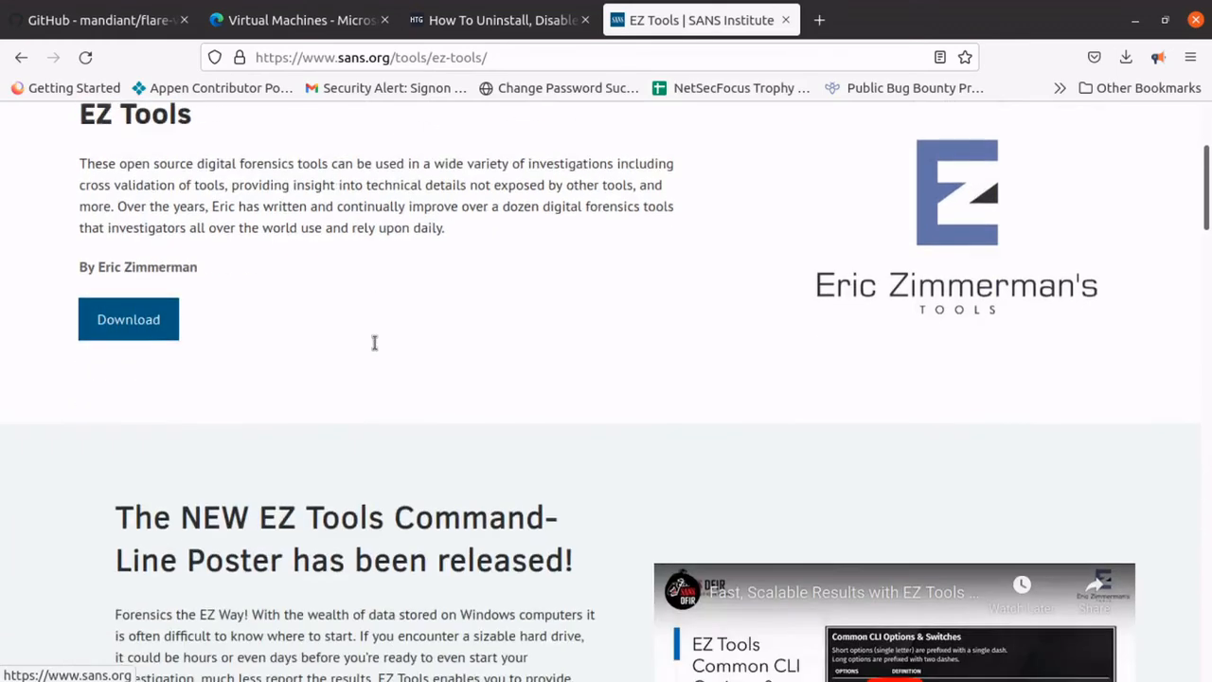
scroll(374, 342, down, 6)
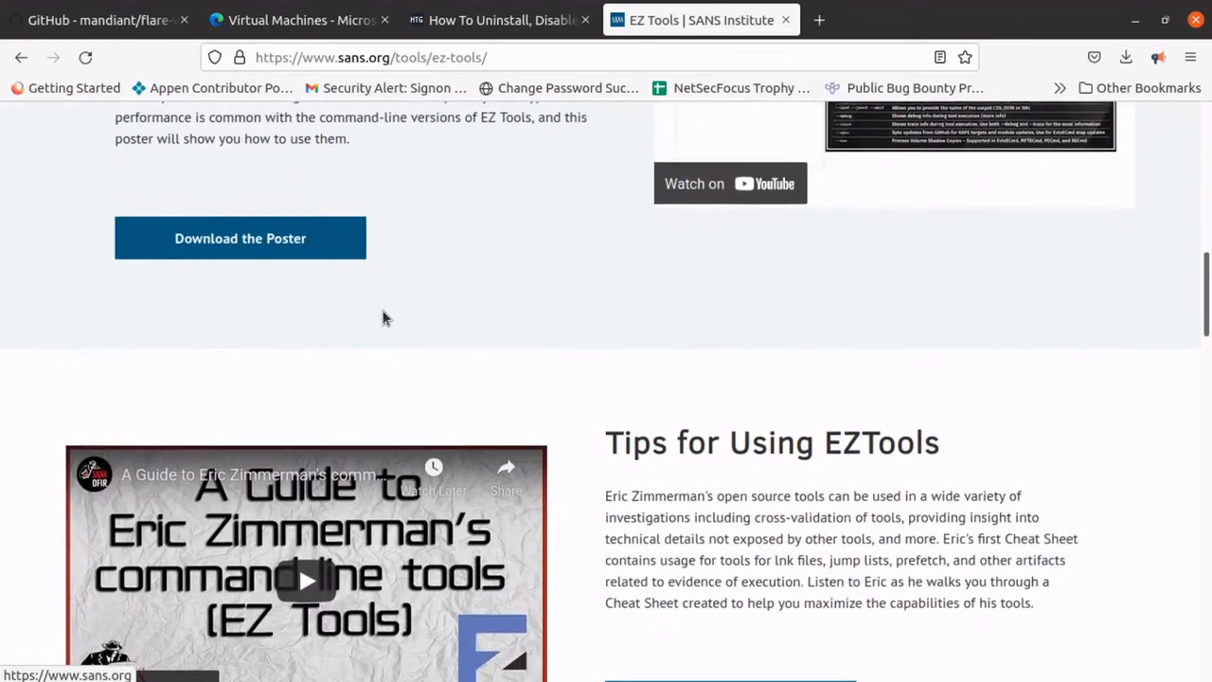
scroll(465, 305, down, 1)
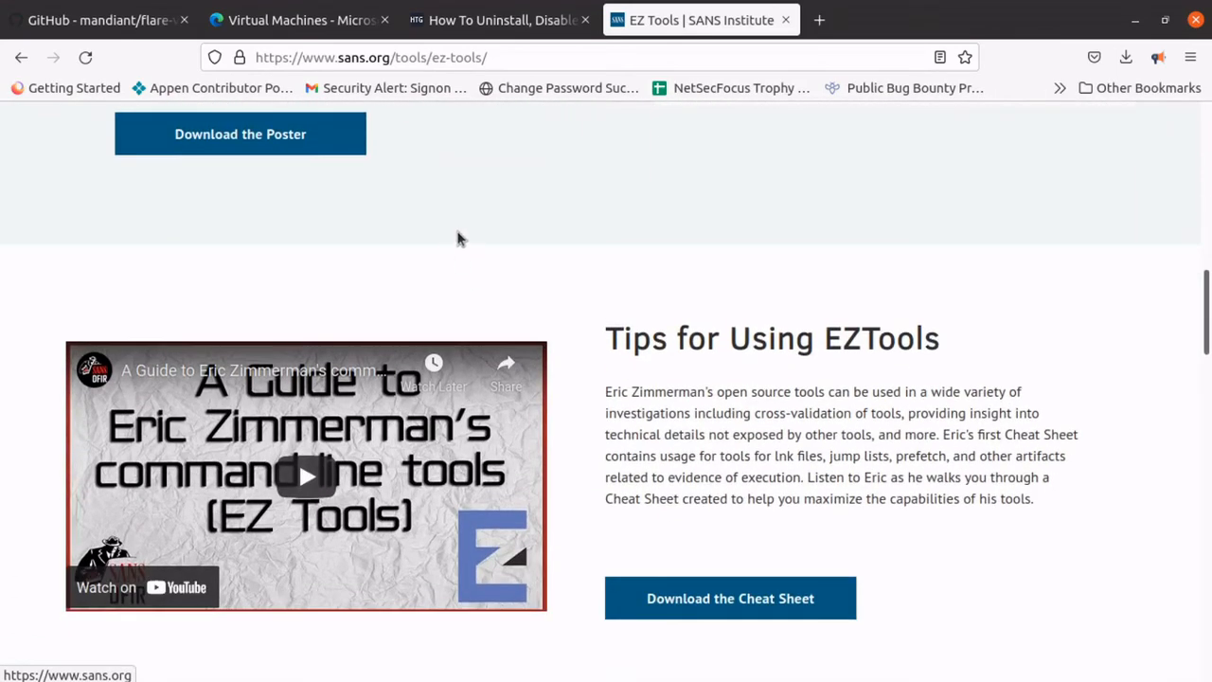
scroll(465, 237, down, 3)
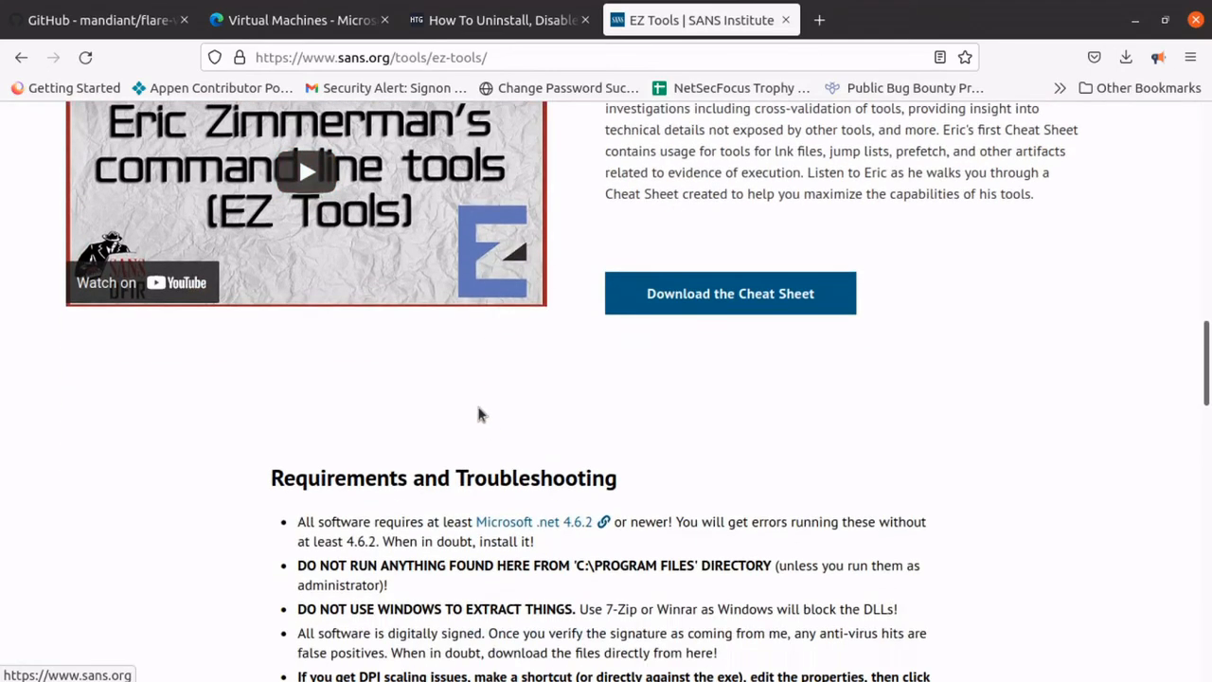
scroll(219, 433, down, 3)
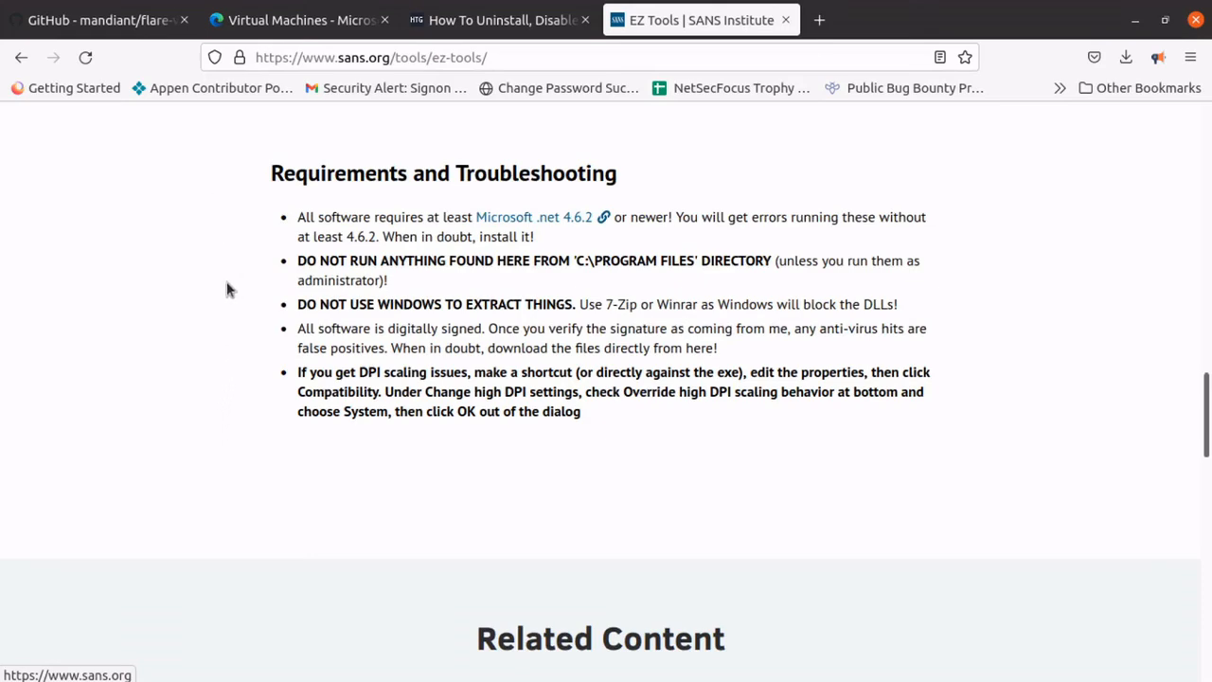
scroll(225, 369, up, 3)
scroll(228, 377, up, 3)
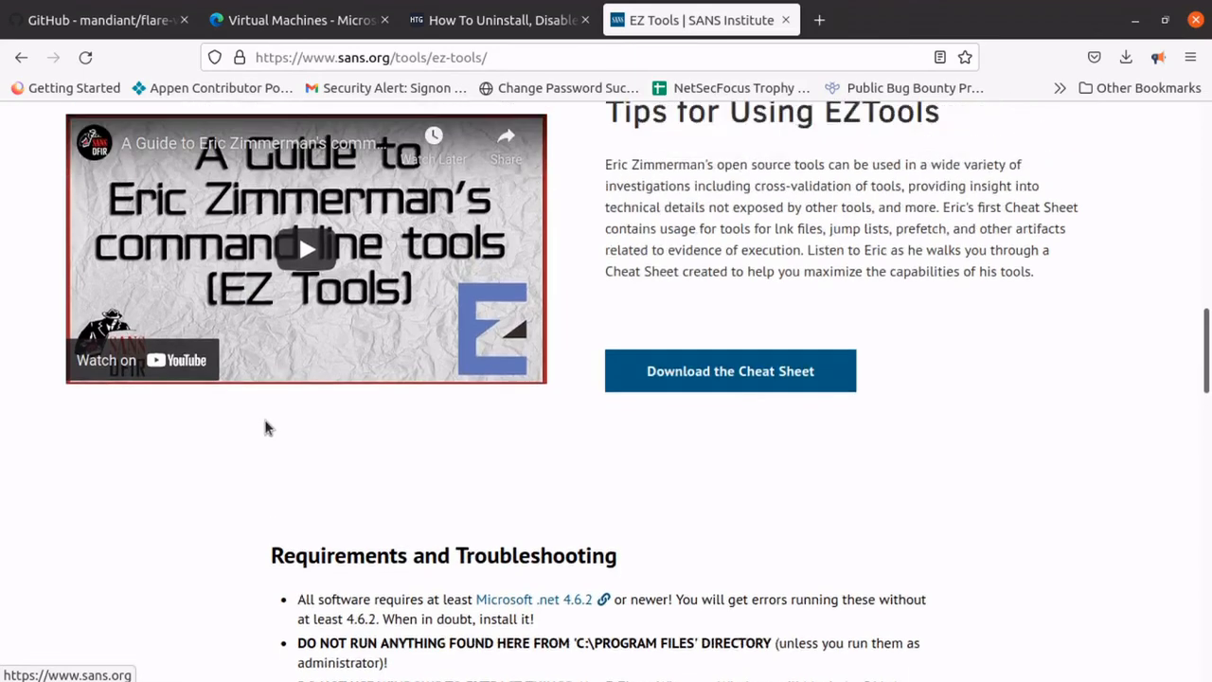
Review the EZ Tools cheat sheet section and the troubleshooting notes down to the related content.
scroll(298, 426, up, 2)
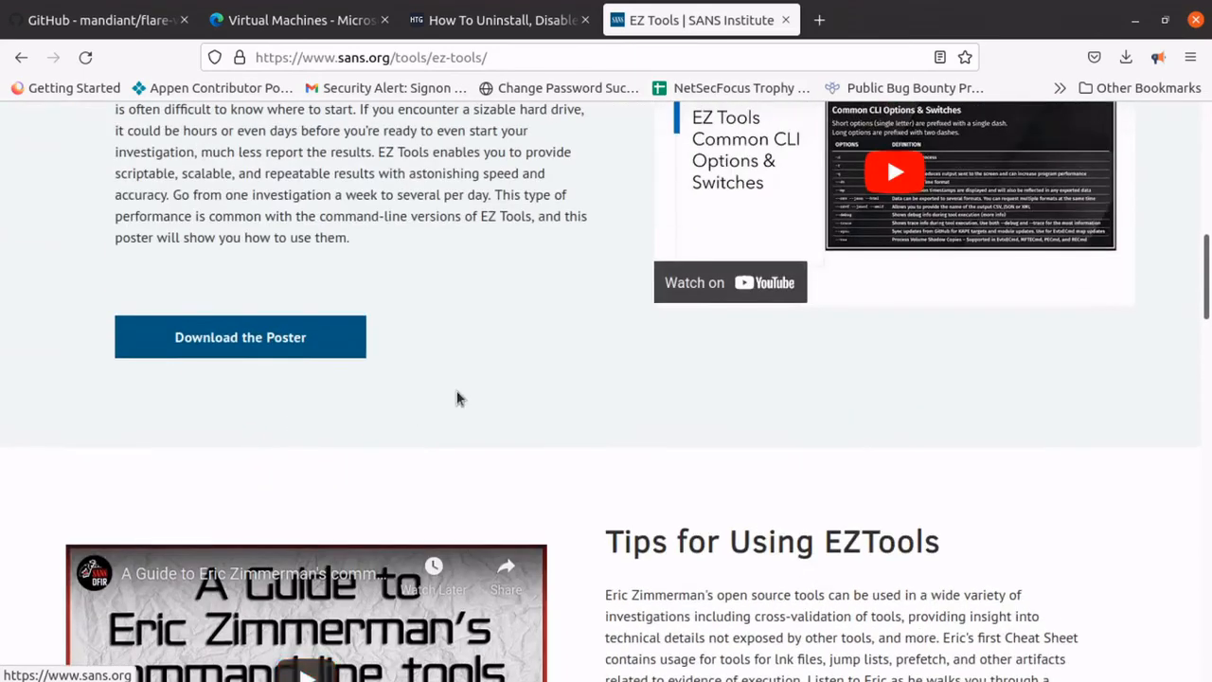
scroll(376, 394, down, 3)
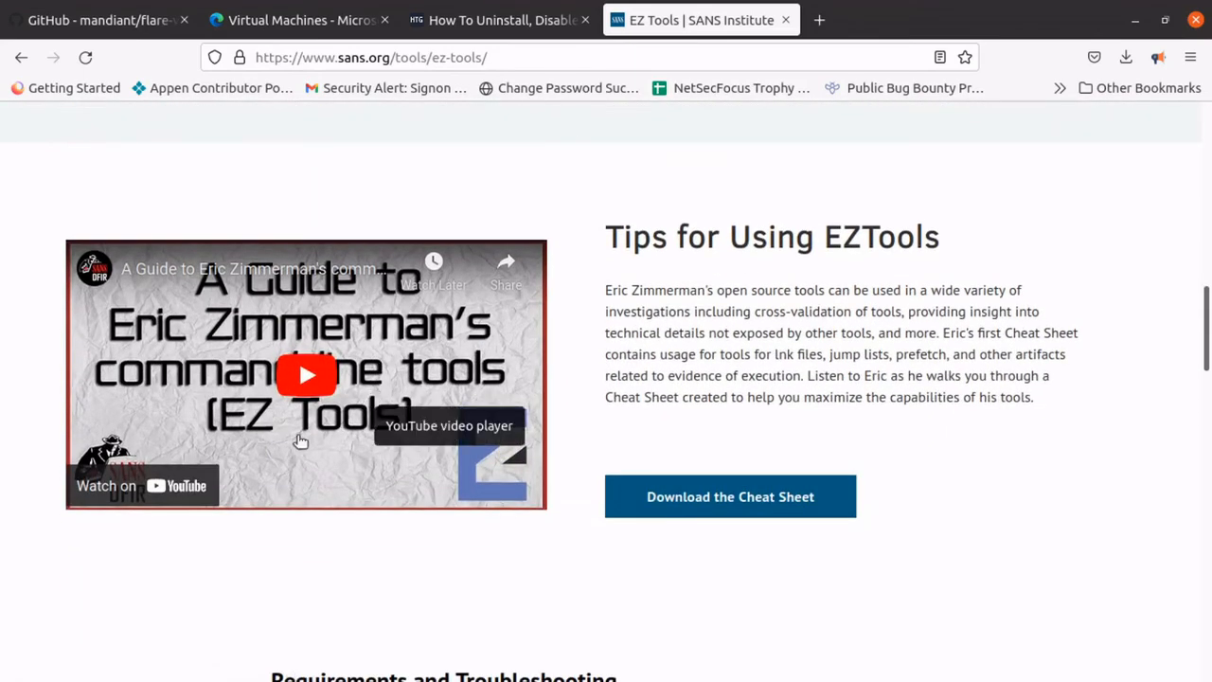
scroll(313, 421, down, 2)
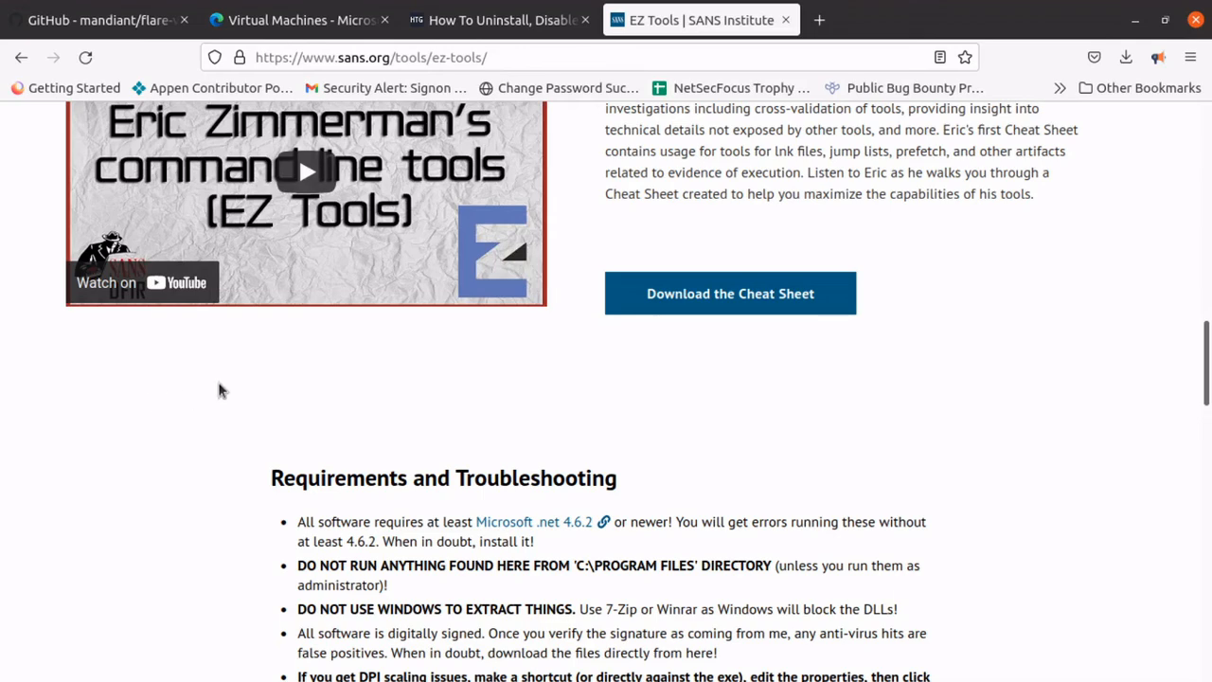
scroll(218, 390, down, 5)
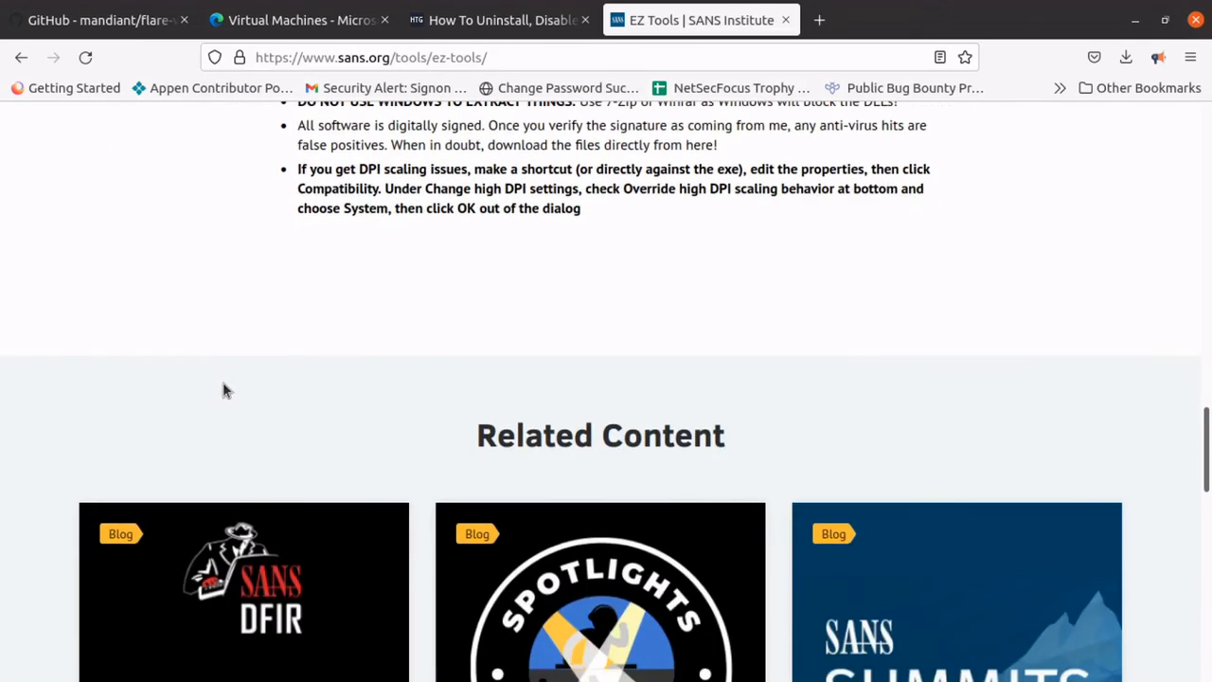
scroll(224, 390, up, 5)
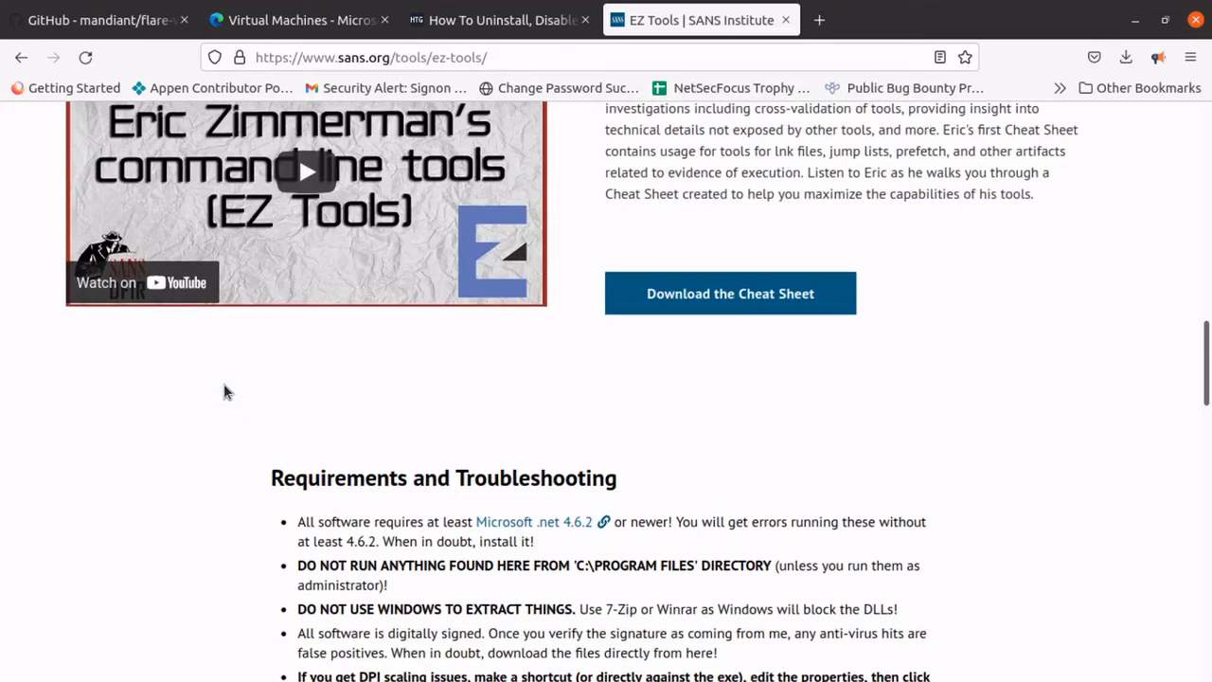
scroll(224, 386, up, 1)
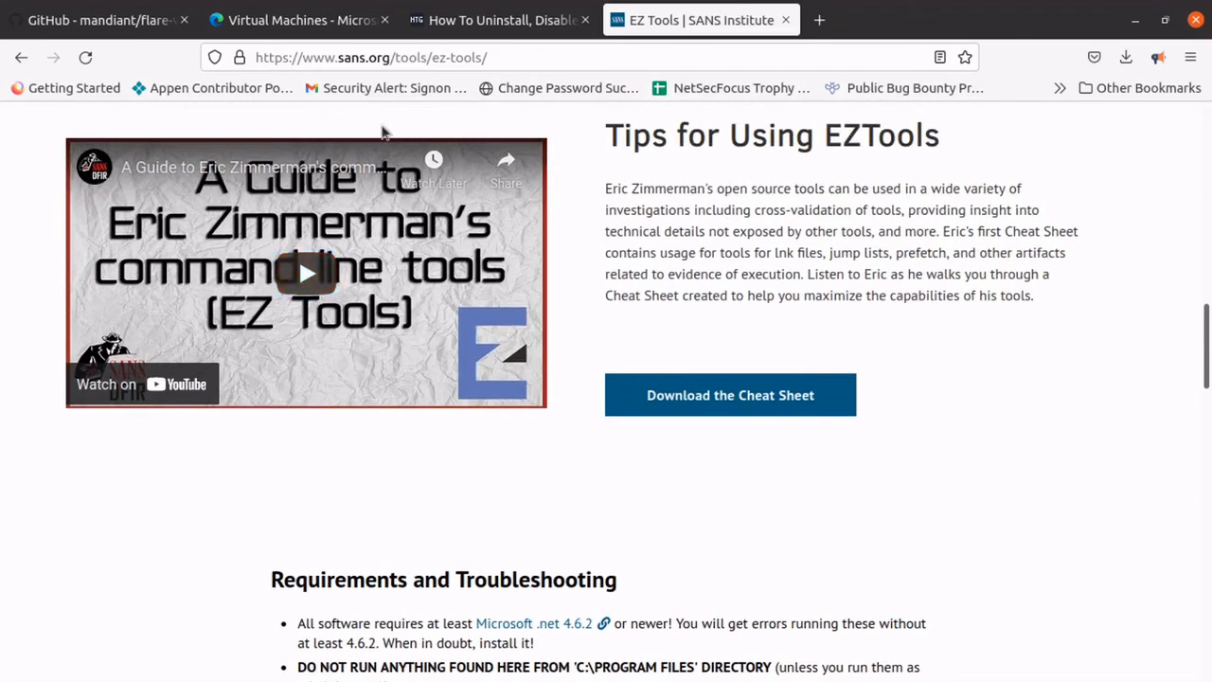
Search the web for "nirsoft tools" in a new tab and open the NirSoft main page.
click(820, 20)
click(802, 56)
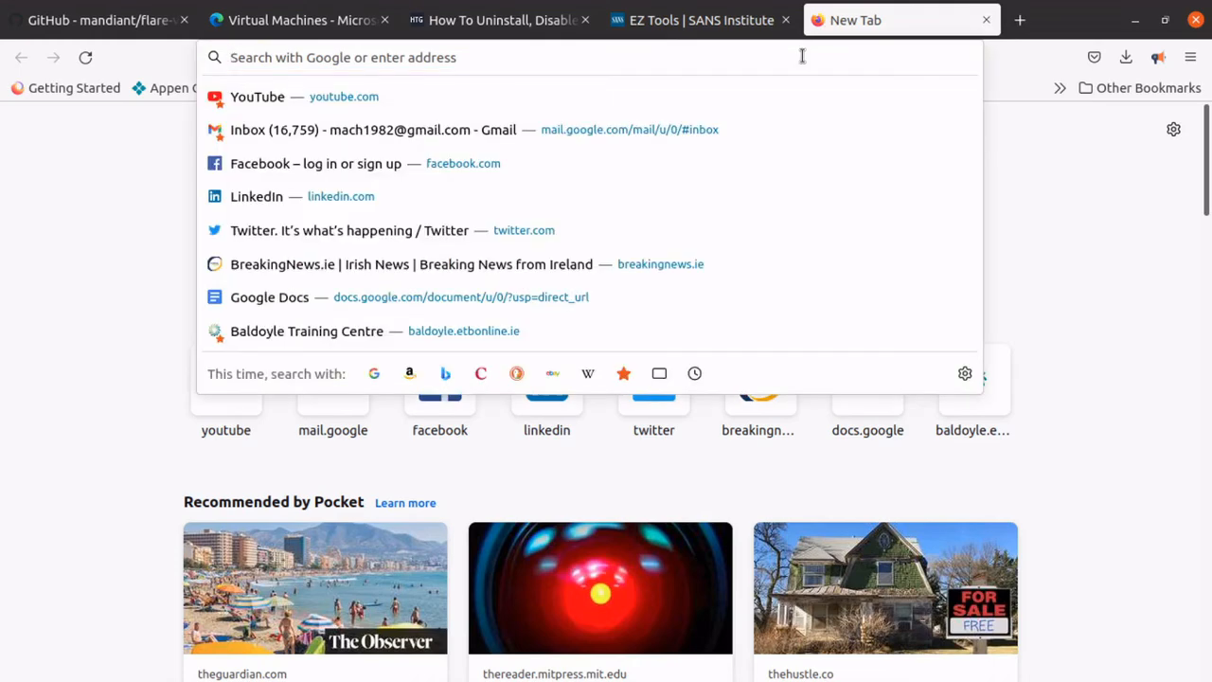
text(nir)
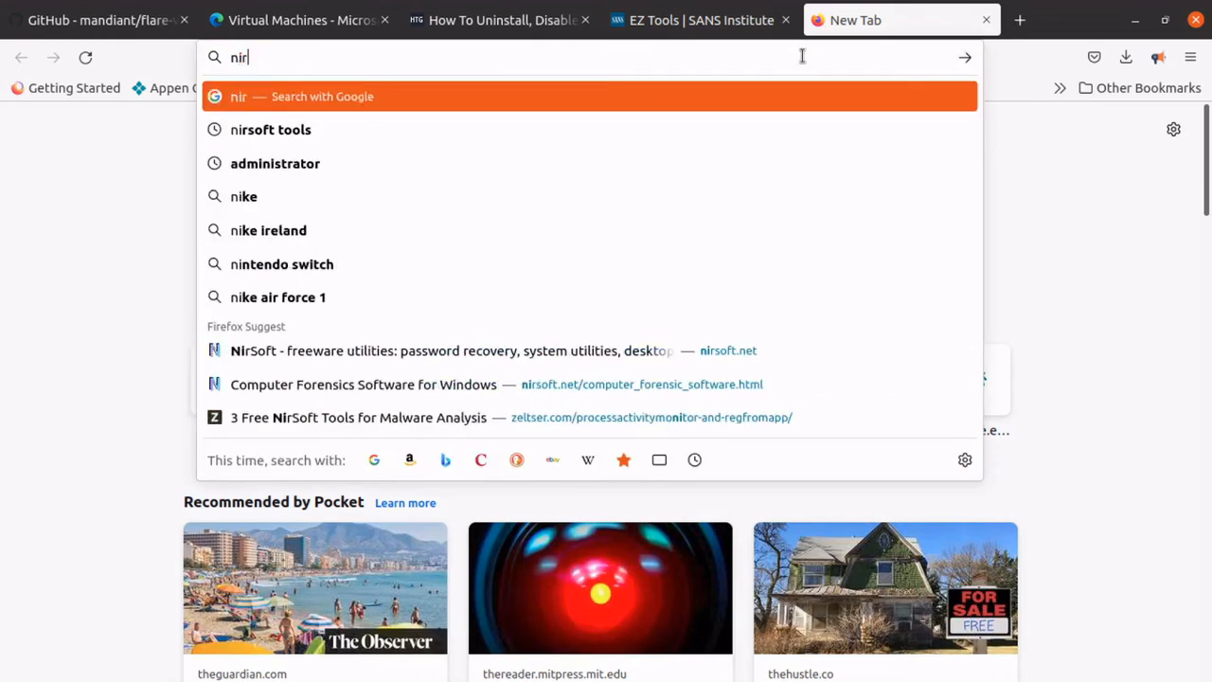
text( soft)
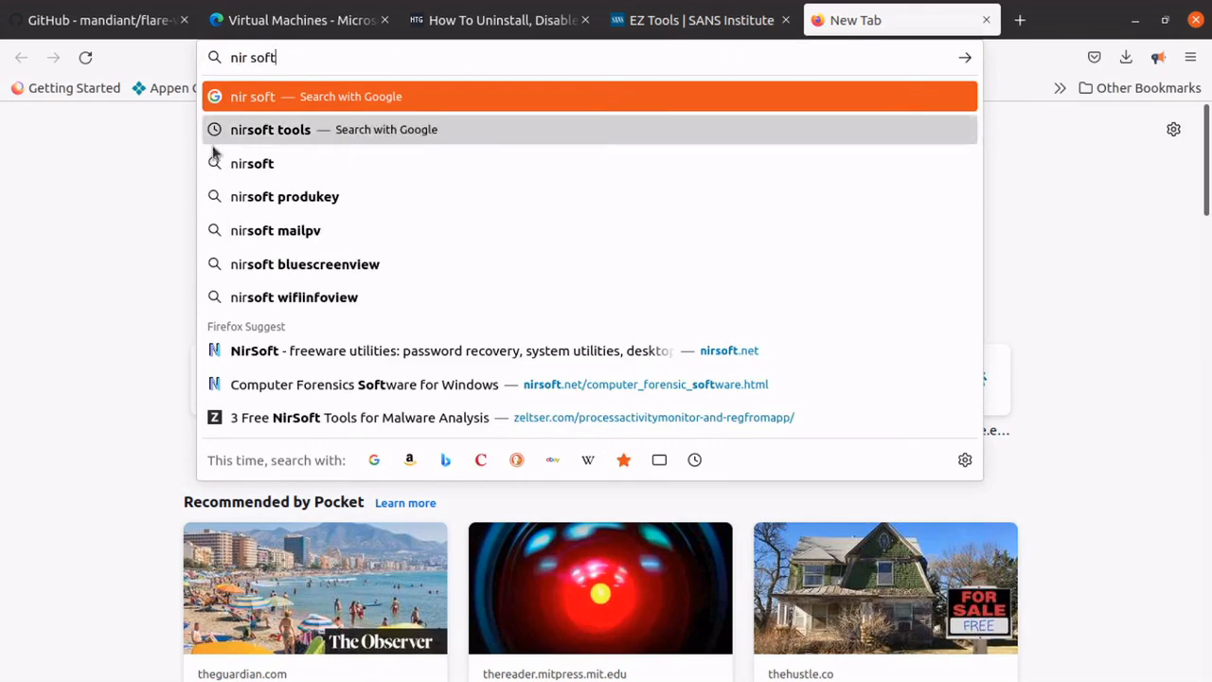
click(295, 128)
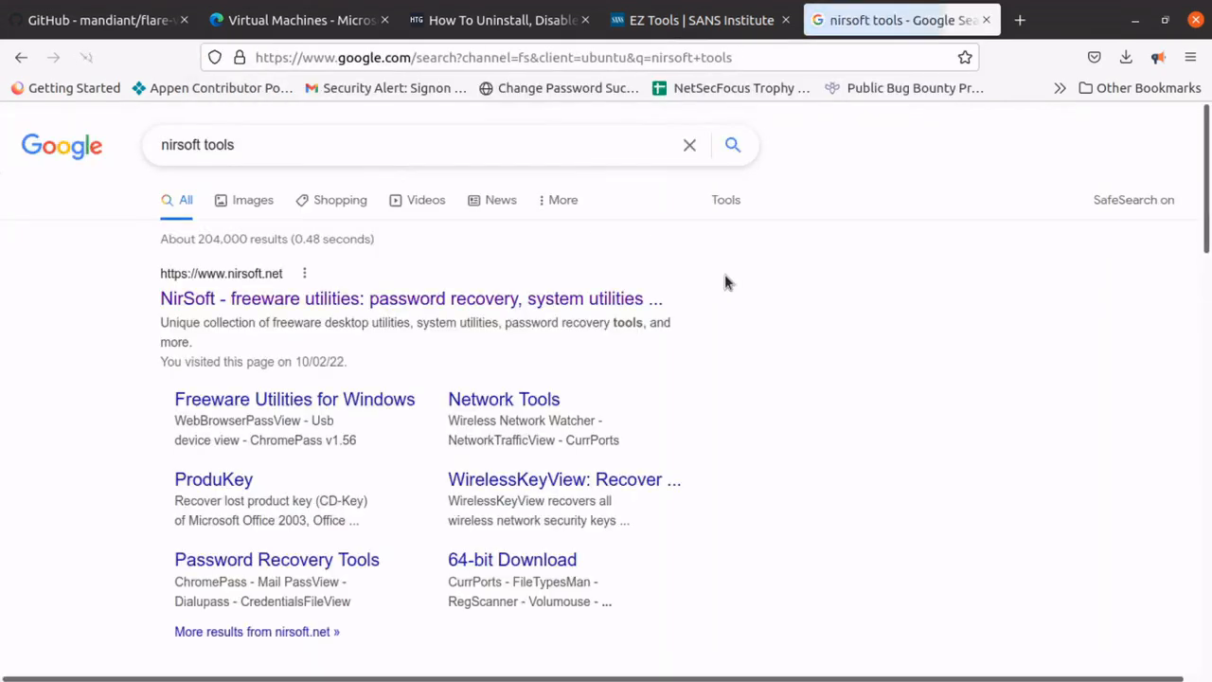
click(363, 303)
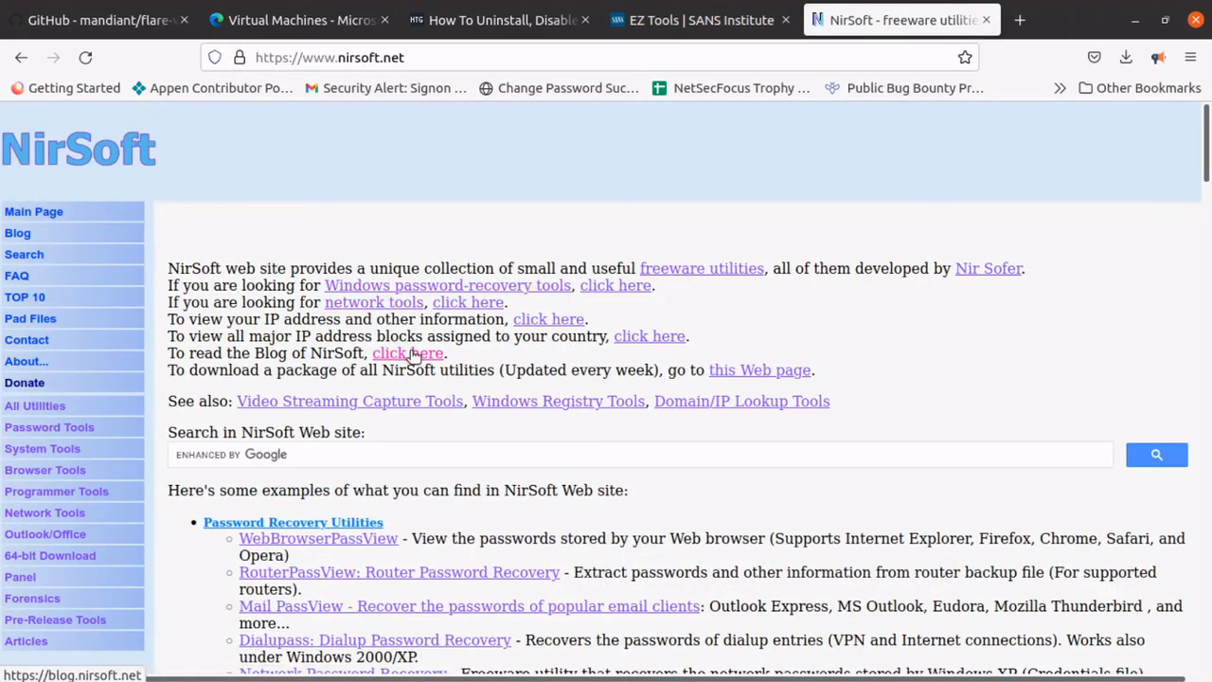
Look through the NirSoft utilities list, from the password recovery and network monitoring tools to the freeware system tools.
scroll(409, 351, down, 5)
scroll(413, 360, down, 5)
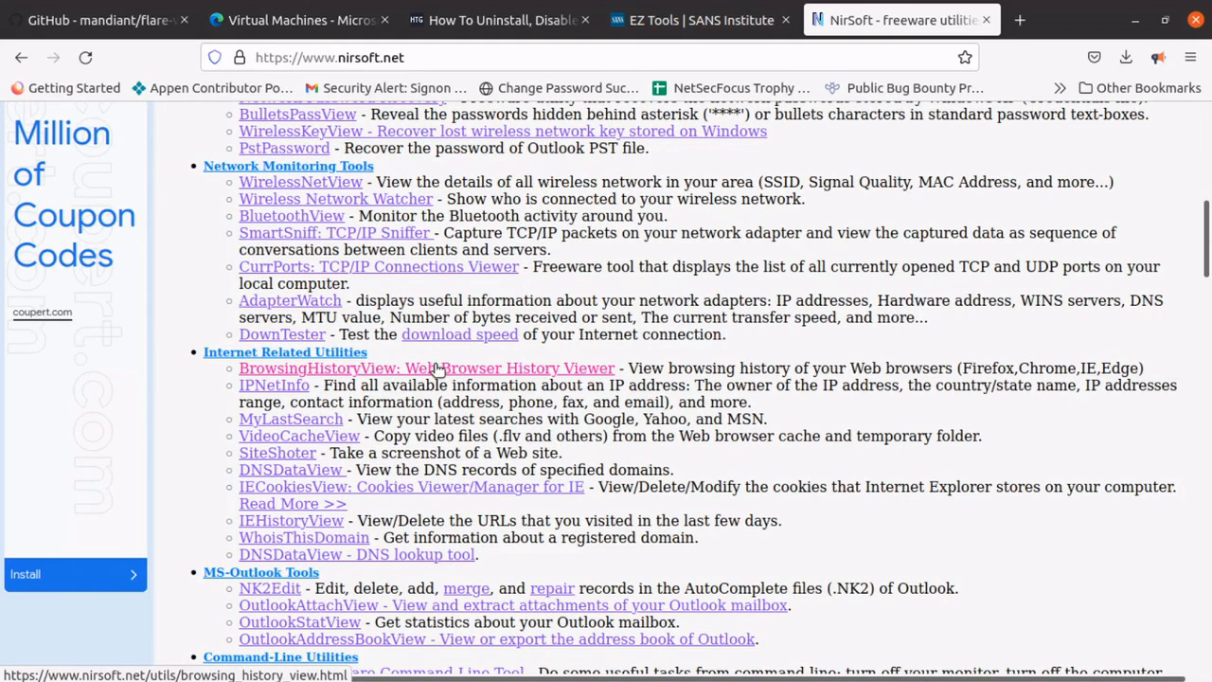
scroll(436, 369, down, 2)
scroll(436, 369, up, 4)
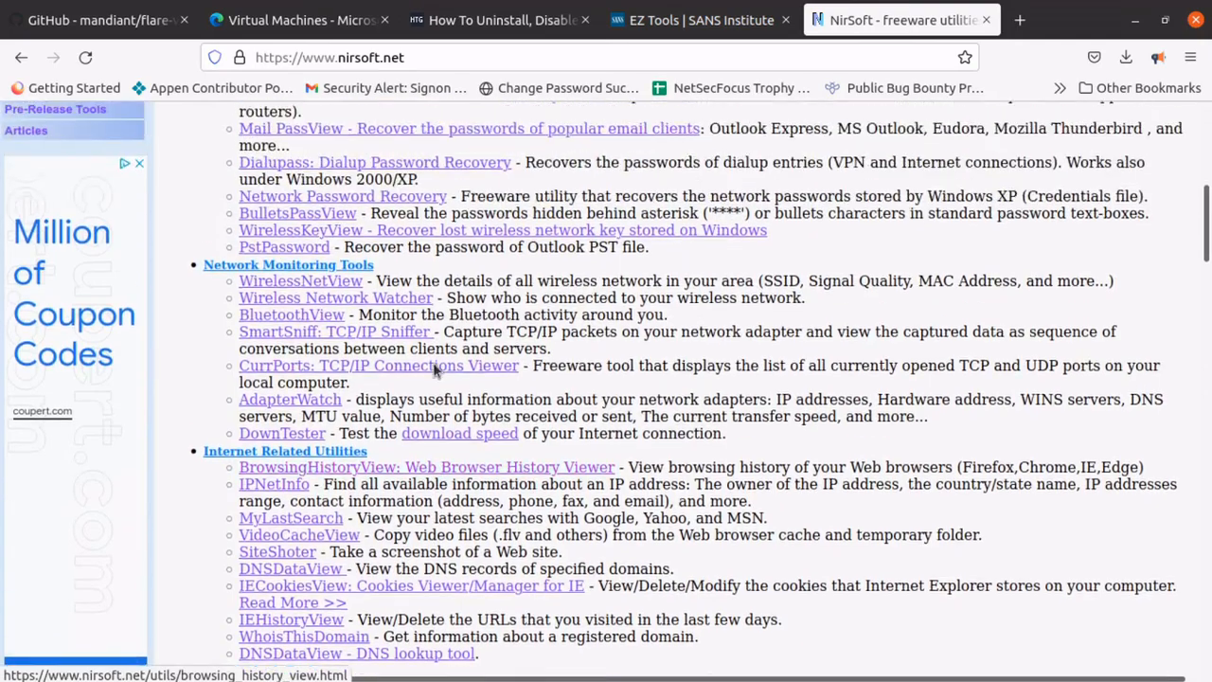
scroll(435, 369, up, 4)
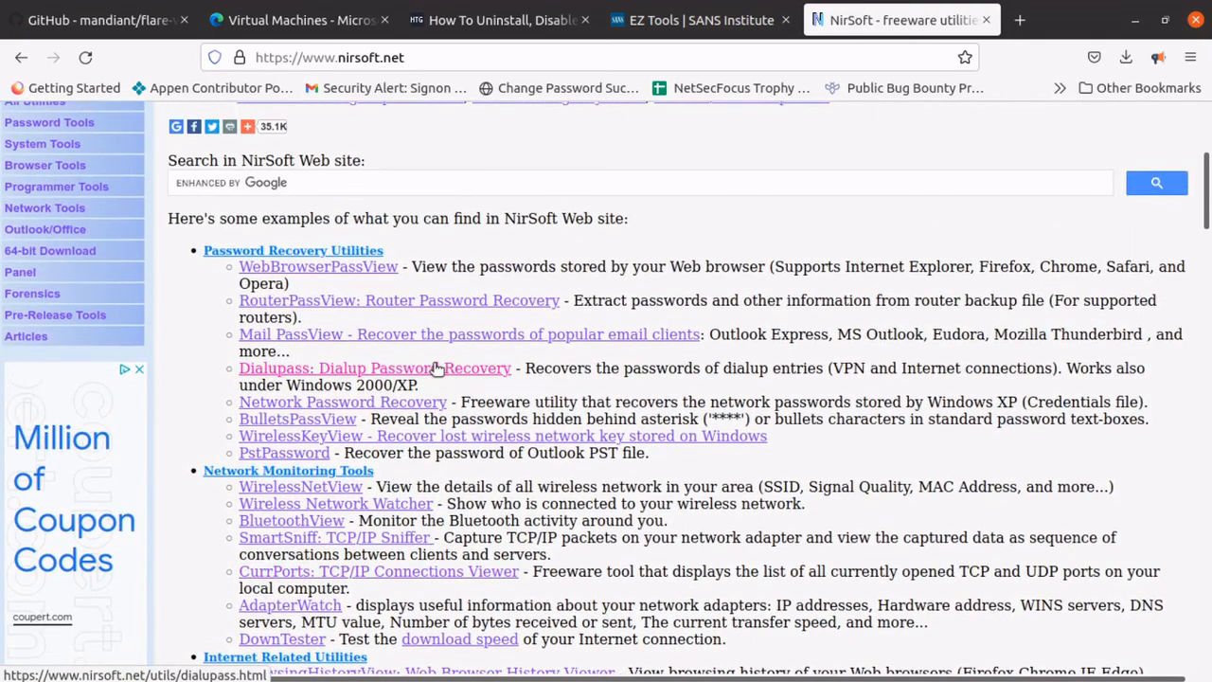
scroll(446, 274, down, 4)
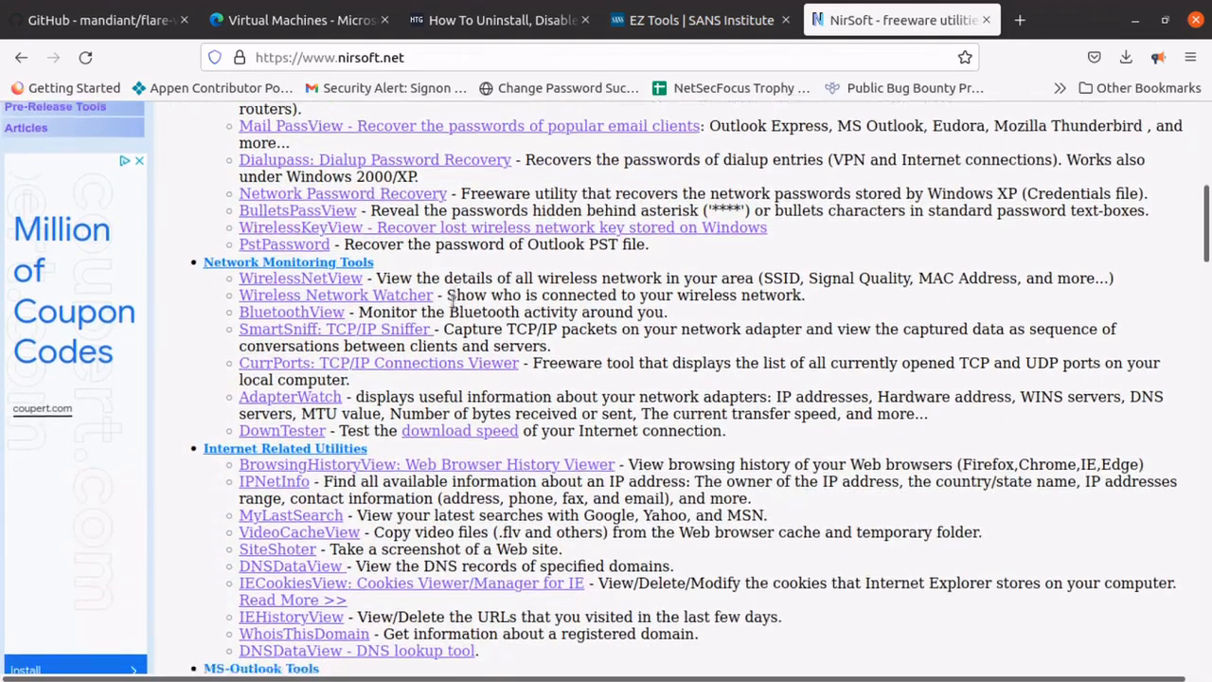
scroll(450, 299, down, 10)
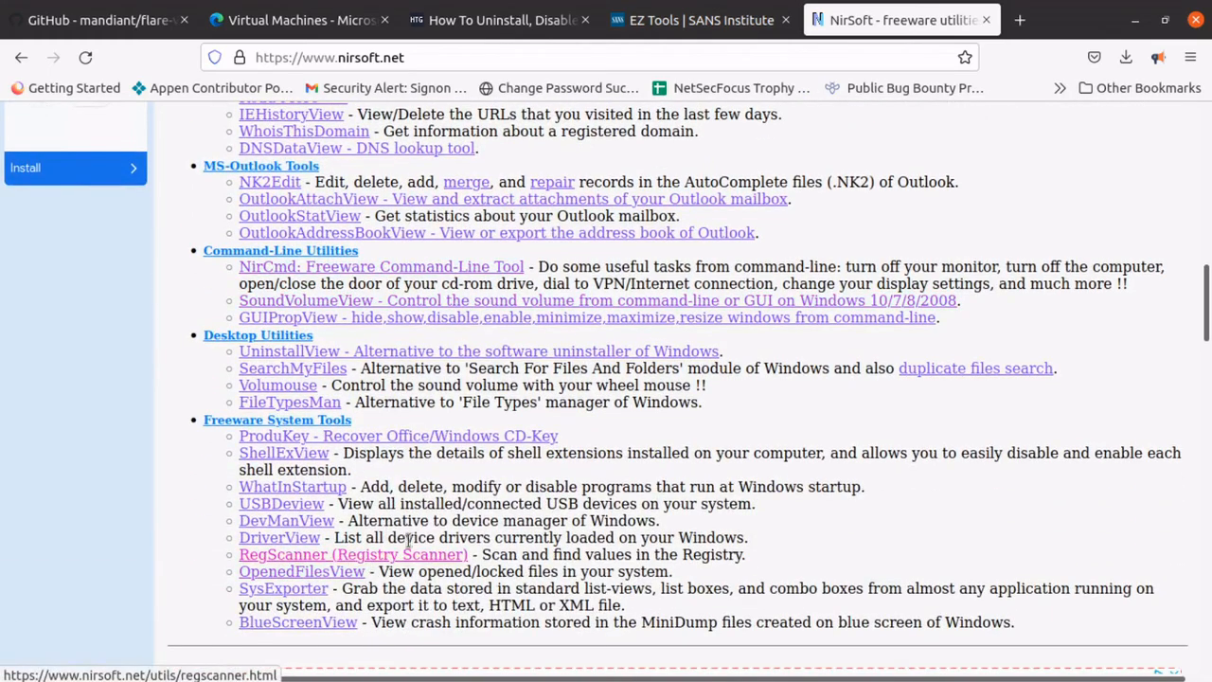
scroll(517, 423, down, 4)
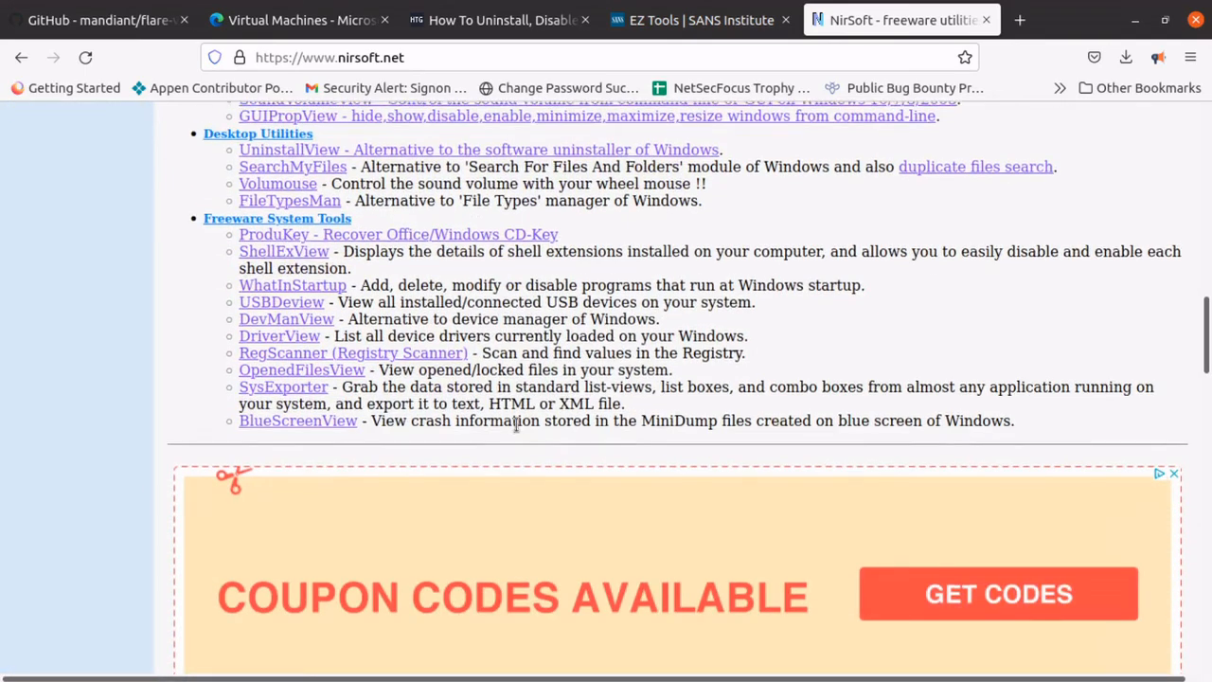
scroll(517, 425, up, 8)
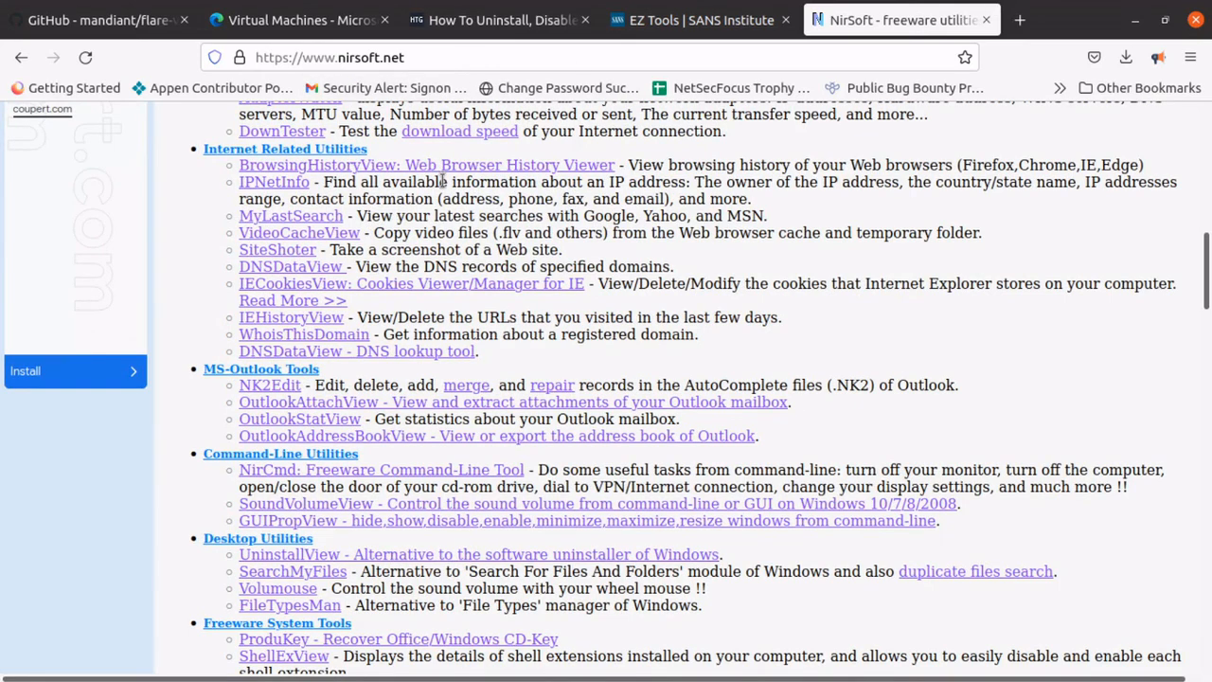
scroll(441, 180, down, 2)
scroll(433, 167, up, 6)
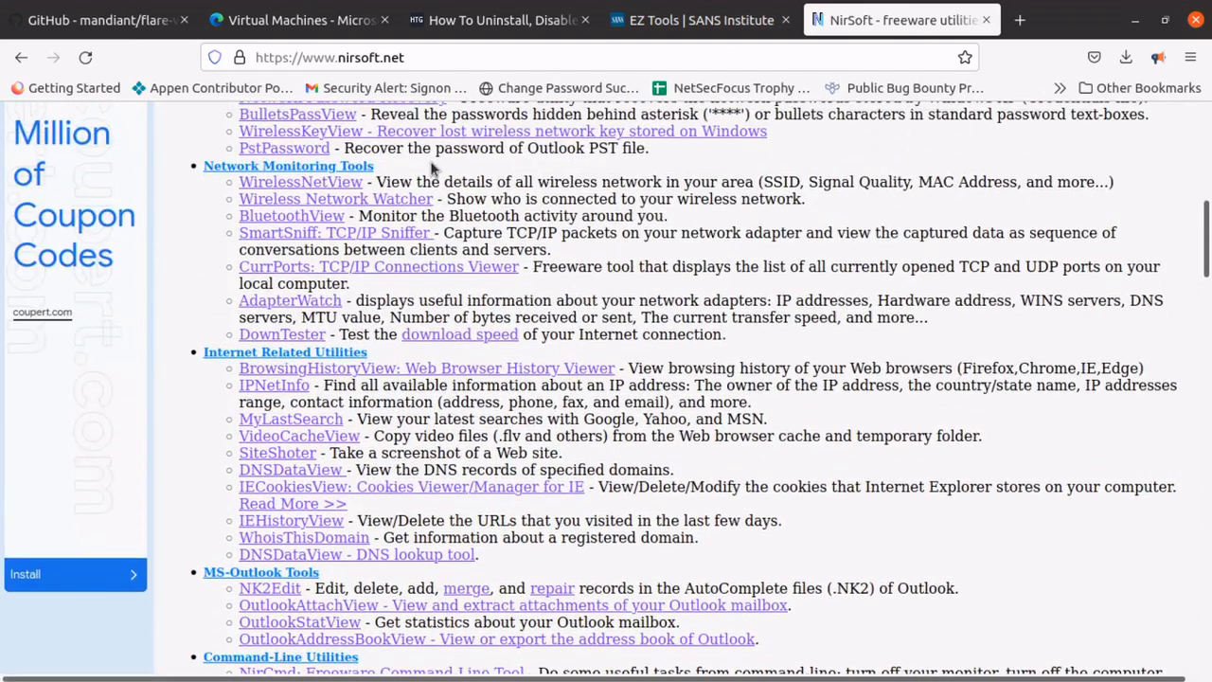